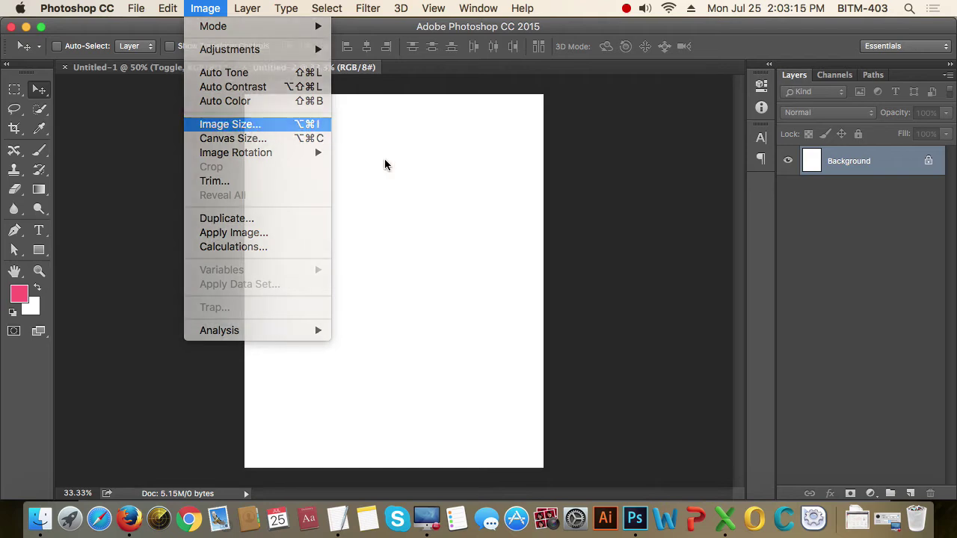
# Set the canvas width to 1920 pixels, leaving the height at 1500 pixels
pyautogui.write('1920')
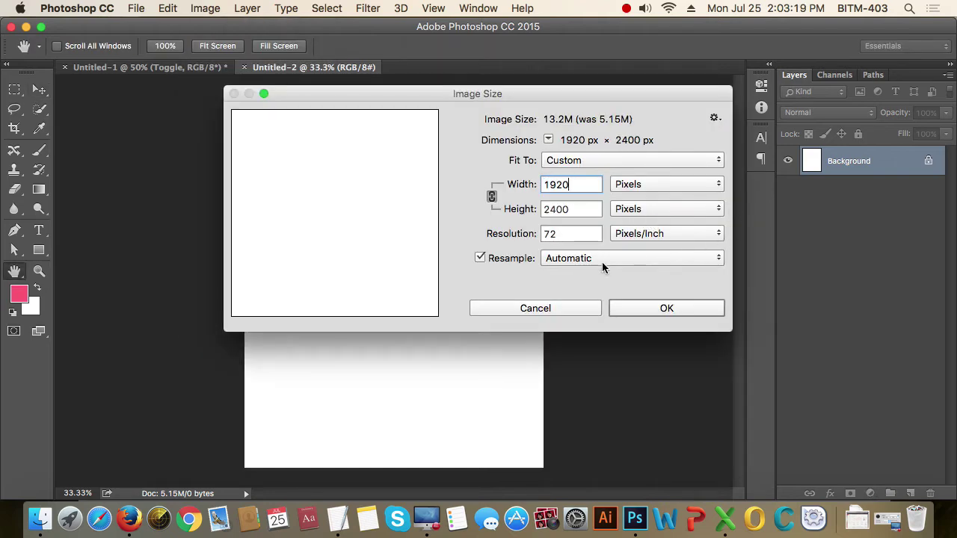
pyautogui.click(552, 308)
pyautogui.press('super+alt+c')
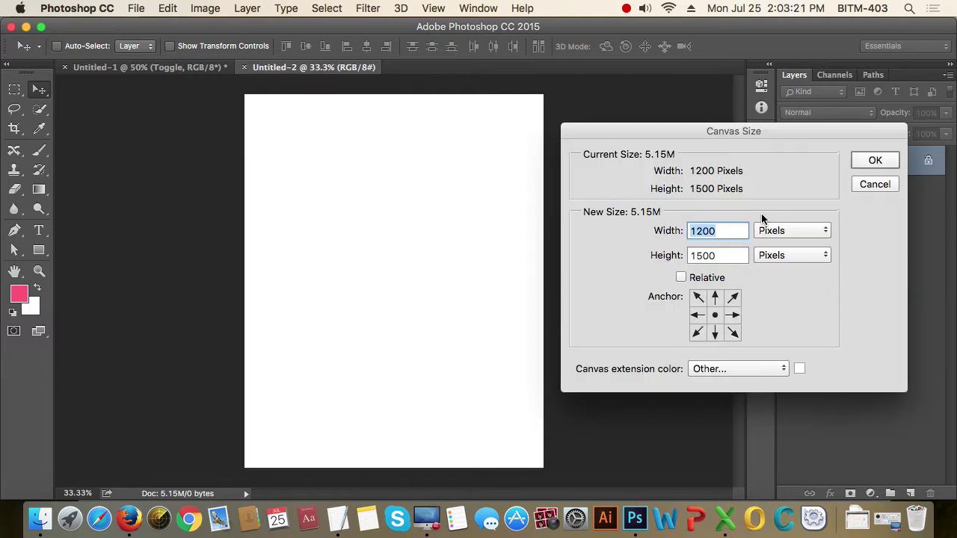
pyautogui.write('1920')
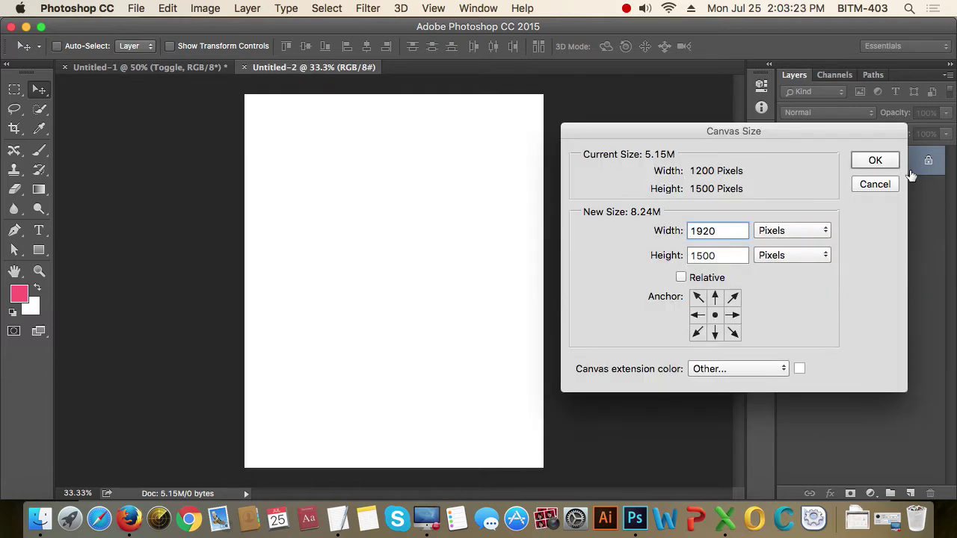
pyautogui.click(876, 161)
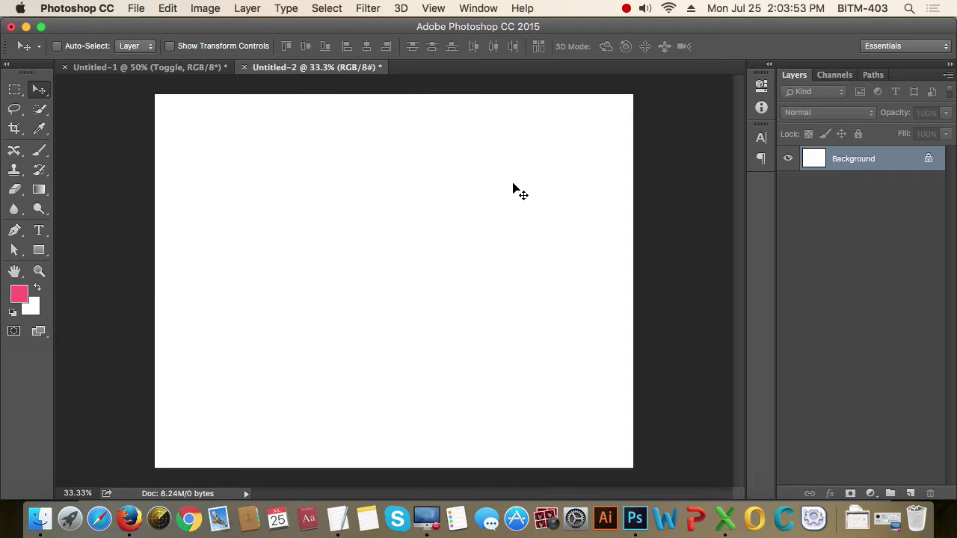
# Create a guide layout of 12 centred columns, each 70 px wide with a 30 px gutter
pyautogui.click(434, 9)
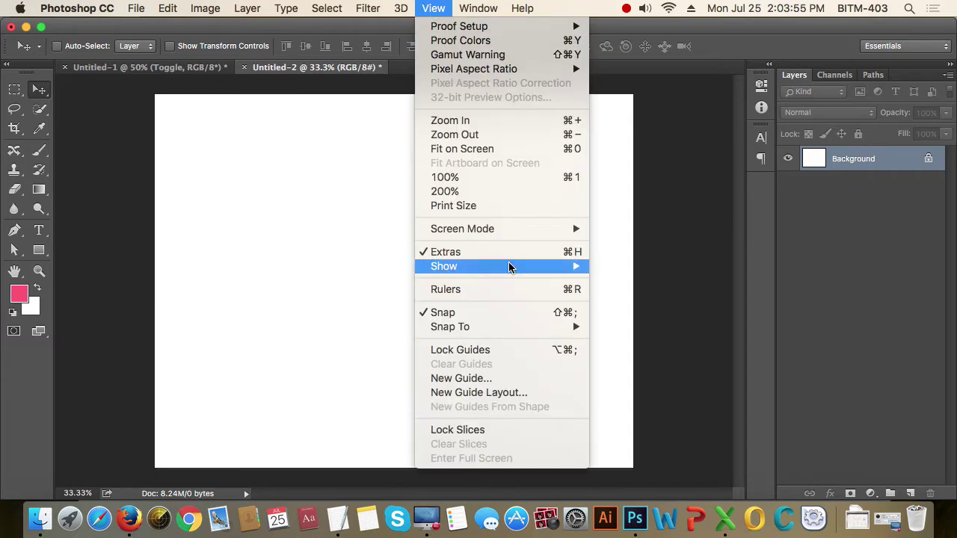
pyautogui.click(531, 394)
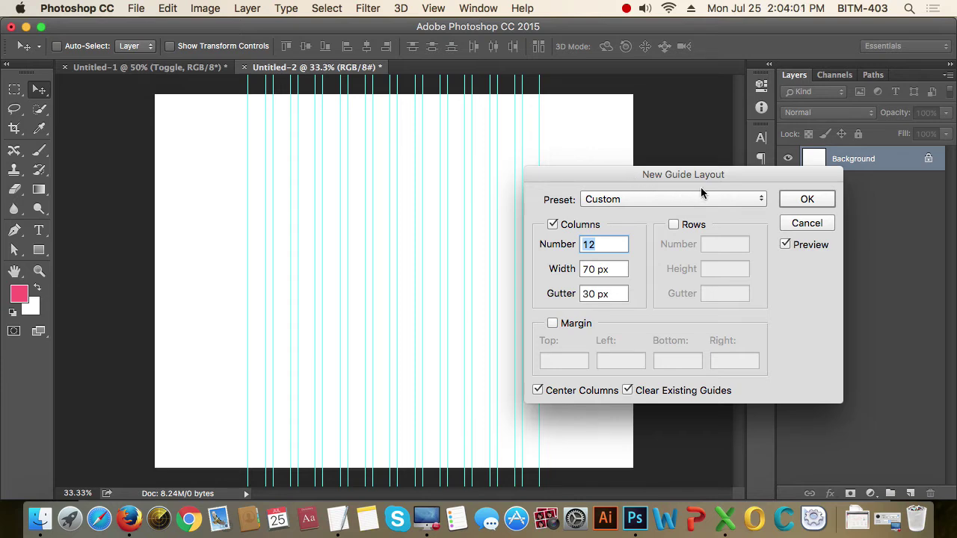
pyautogui.moveTo(688, 178); pyautogui.dragTo(535, 178)
pyautogui.click(662, 209)
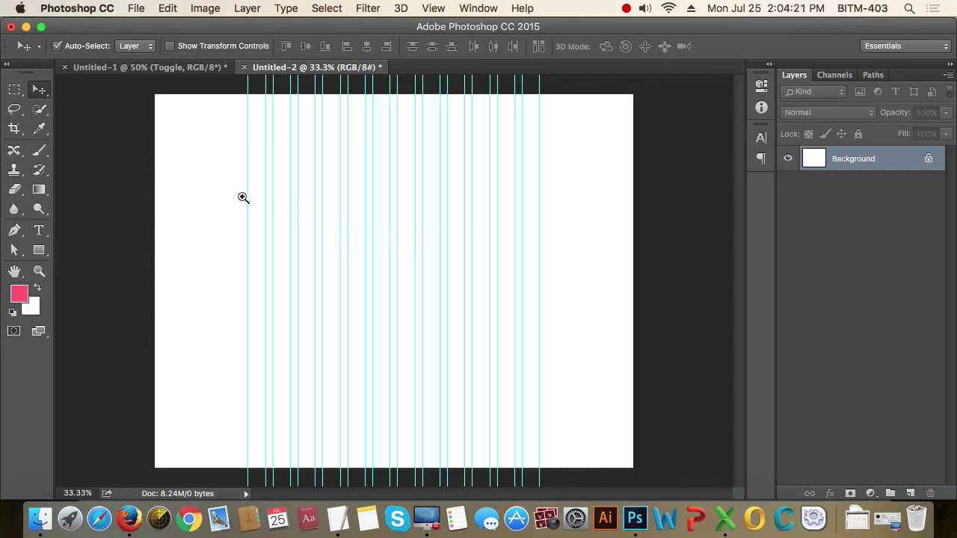
# Draw a rectangle shape about 370 px wide and 468 px high across the first four guide columns
pyautogui.moveTo(245, 198); pyautogui.dragTo(299, 220)
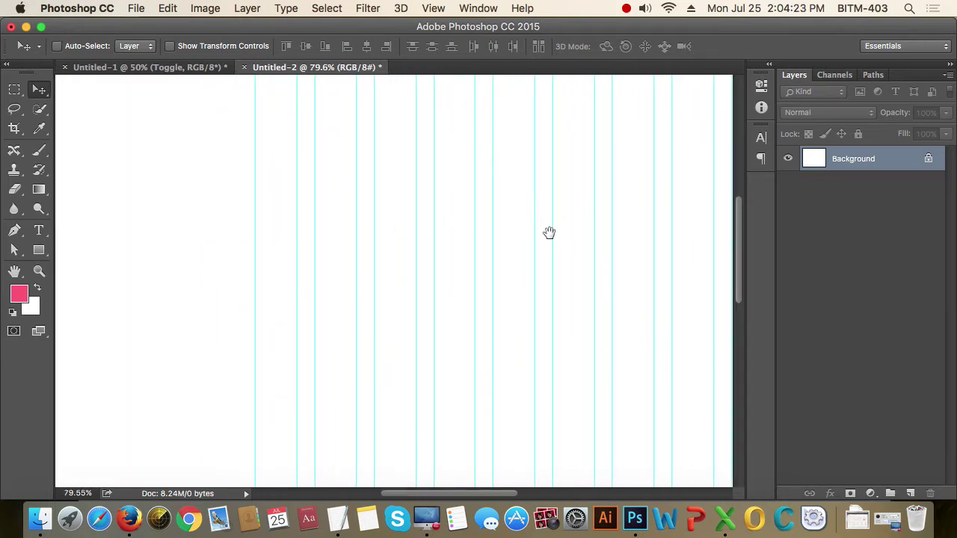
pyautogui.click(39, 251)
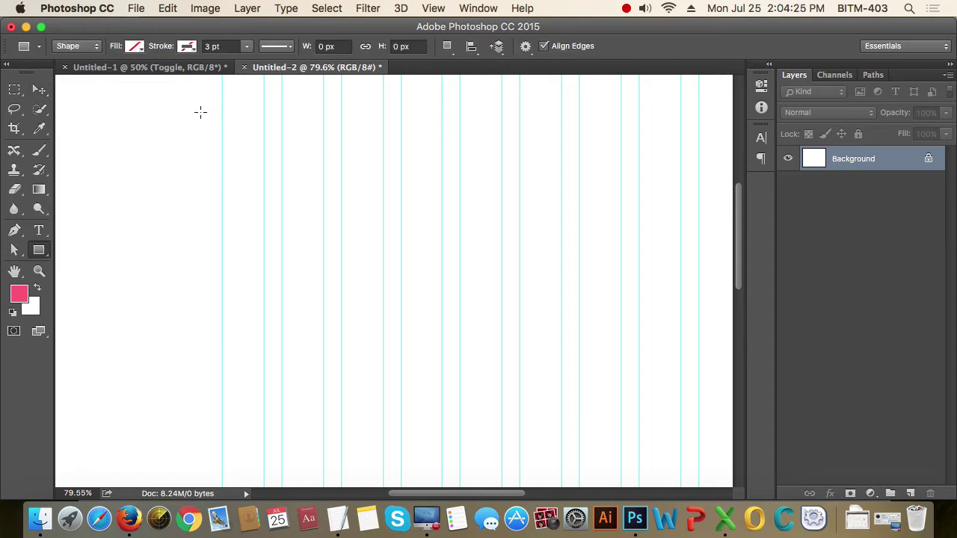
pyautogui.moveTo(222, 102); pyautogui.dragTo(443, 380)
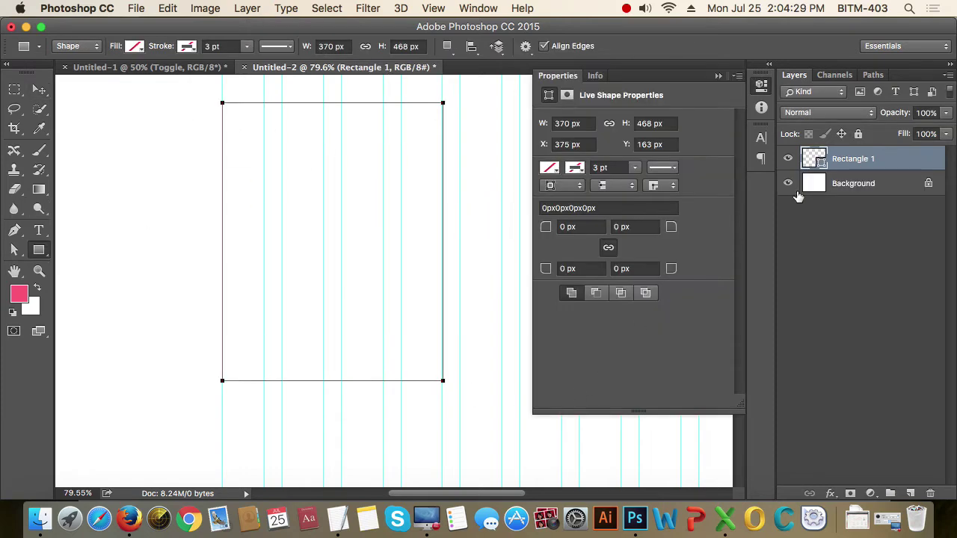
# Fill the new rectangle with the recently used pink and close its shape properties
pyautogui.click(135, 47)
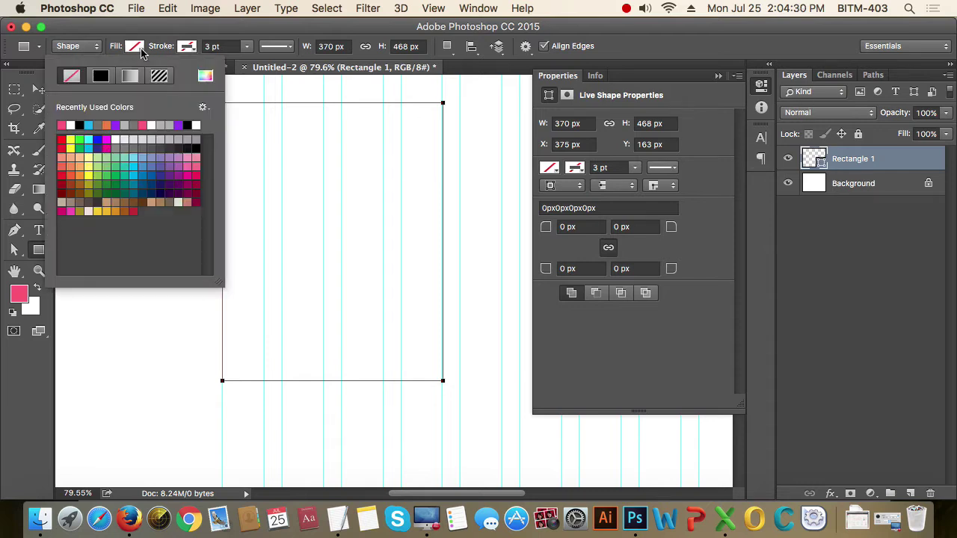
pyautogui.click(62, 124)
pyautogui.click(659, 50)
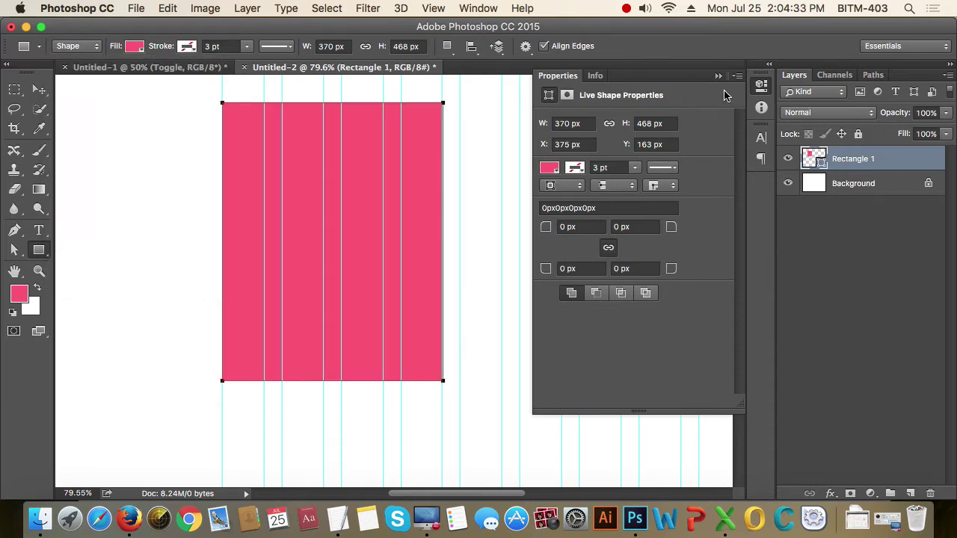
pyautogui.click(762, 90)
# Stretch the pink rectangle downward by its two bottom anchor points to a height of about 712 px
pyautogui.press('a')
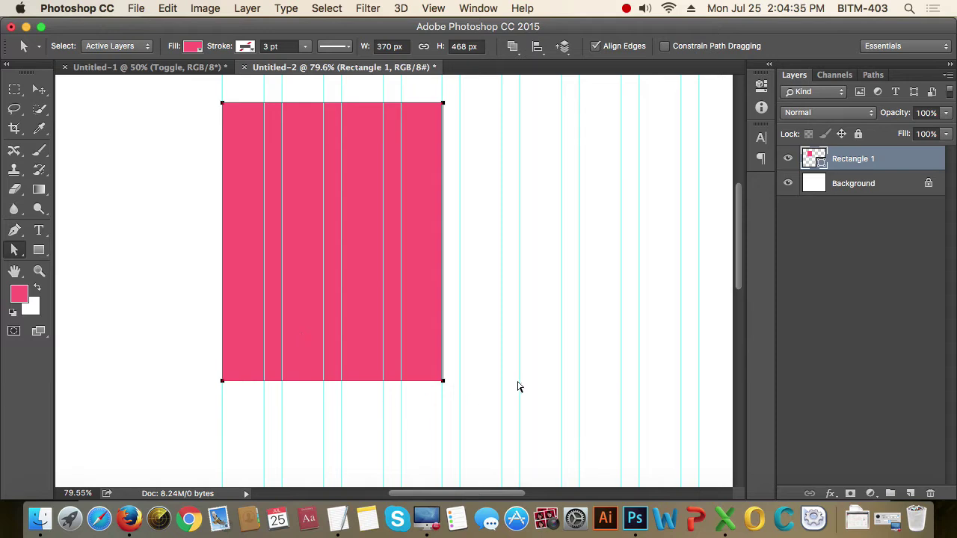
pyautogui.moveTo(430, 390); pyautogui.dragTo(515, 414)
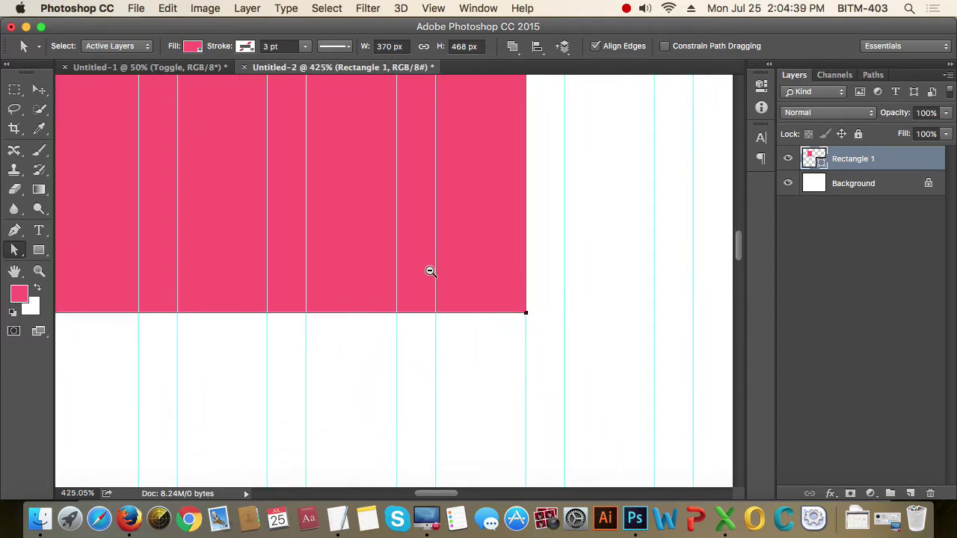
pyautogui.moveTo(430, 272); pyautogui.dragTo(401, 269)
pyautogui.moveTo(532, 261); pyautogui.dragTo(487, 272)
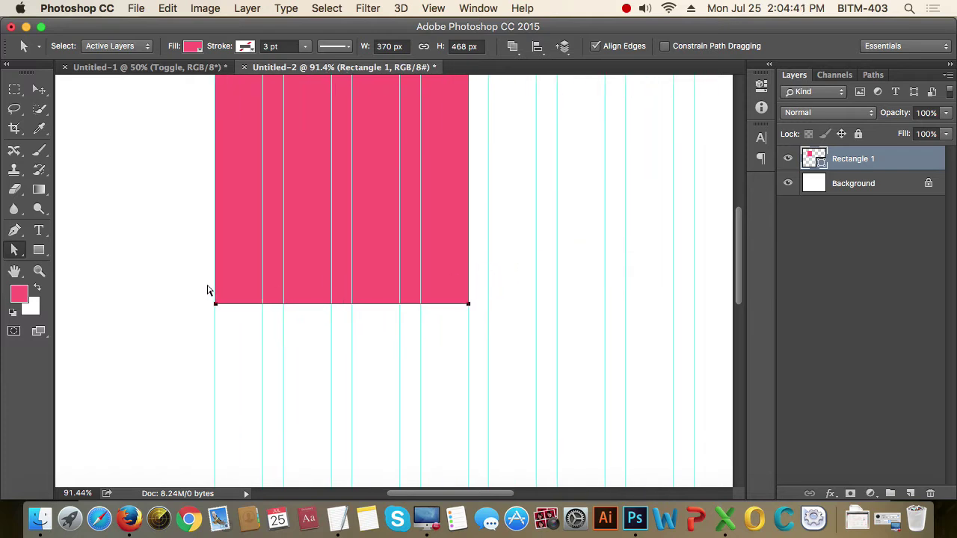
pyautogui.moveTo(185, 278); pyautogui.dragTo(524, 316)
pyautogui.keyDown('alt'); pyautogui.keyDown('super'); pyautogui.click(493, 306); pyautogui.keyUp('super'); pyautogui.keyUp('alt')
pyautogui.click(504, 315)
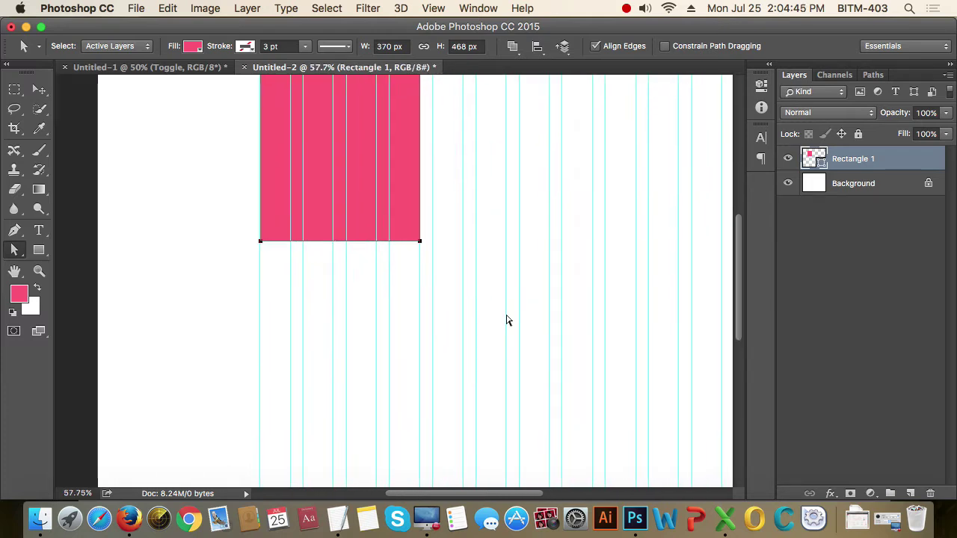
pyautogui.moveTo(504, 270); pyautogui.dragTo(481, 315)
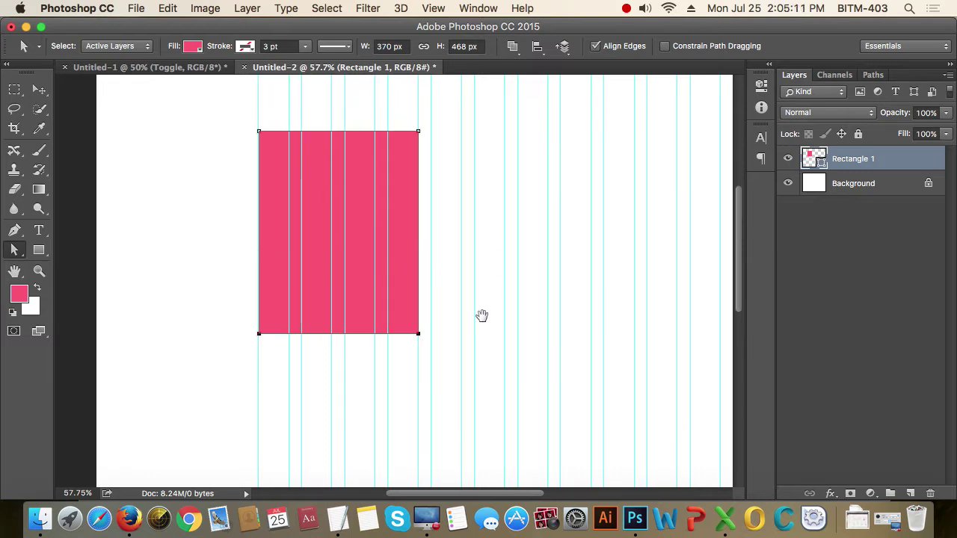
pyautogui.moveTo(230, 309); pyautogui.dragTo(449, 385)
pyautogui.scroll(-3, 455, 385)
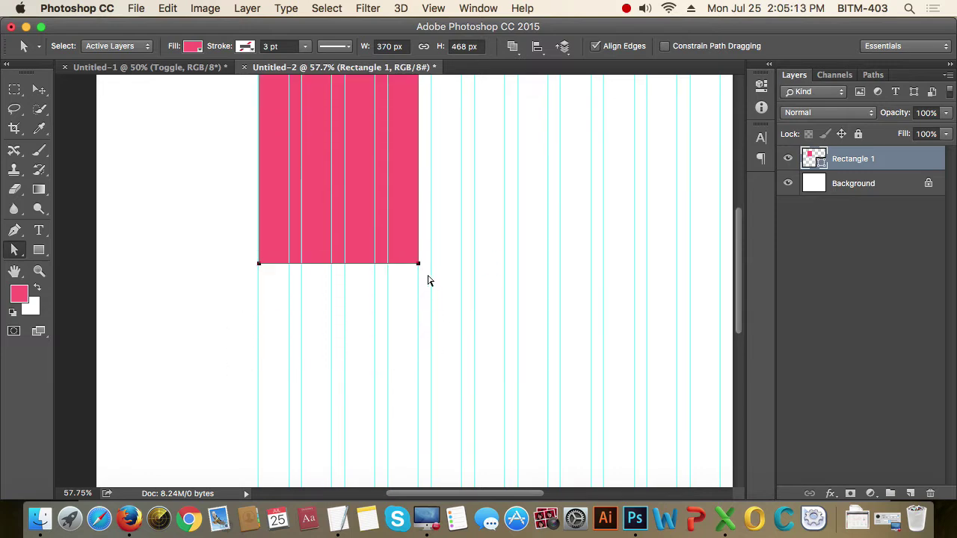
pyautogui.moveTo(418, 263); pyautogui.dragTo(419, 368)
# Switch to Firefox and examine the three- and four-column pricing tables on the Canvas pricing page
pyautogui.press('super+Tab')
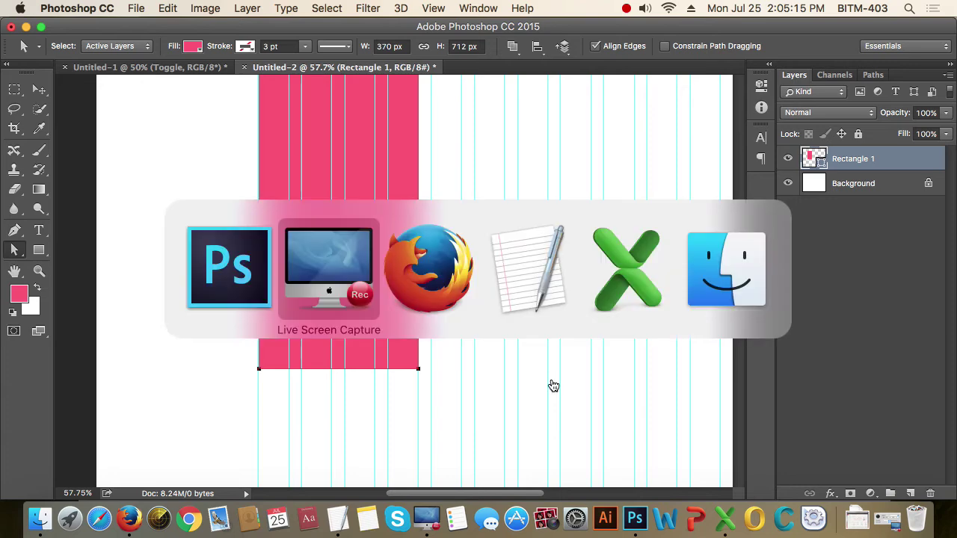
pyautogui.press('super+Tab')
pyautogui.scroll(5, 634, 316)
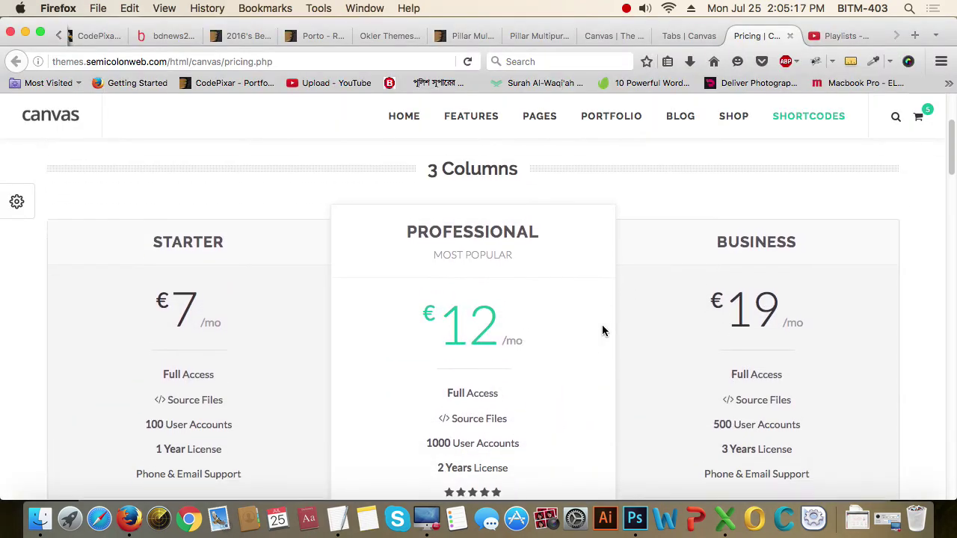
pyautogui.scroll(-4, 604, 331)
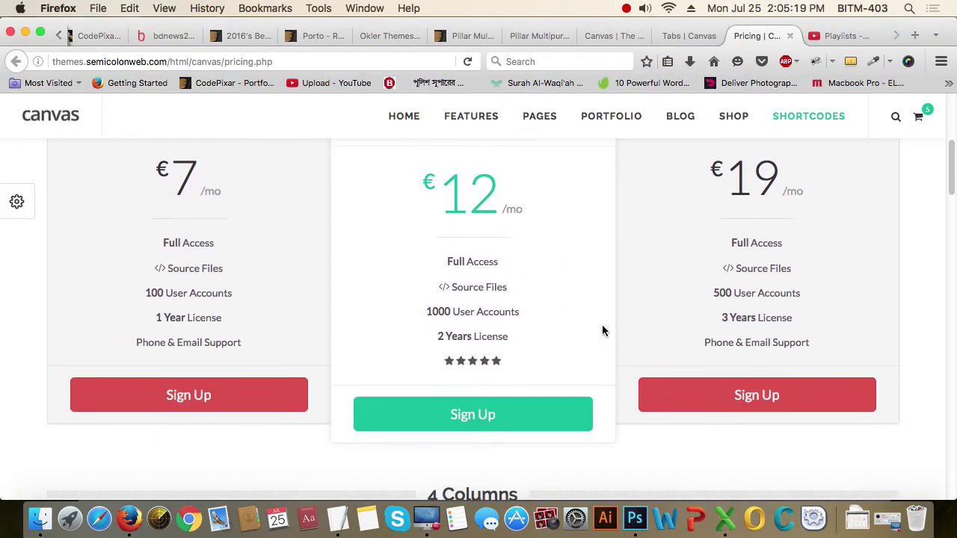
pyautogui.scroll(3, 604, 331)
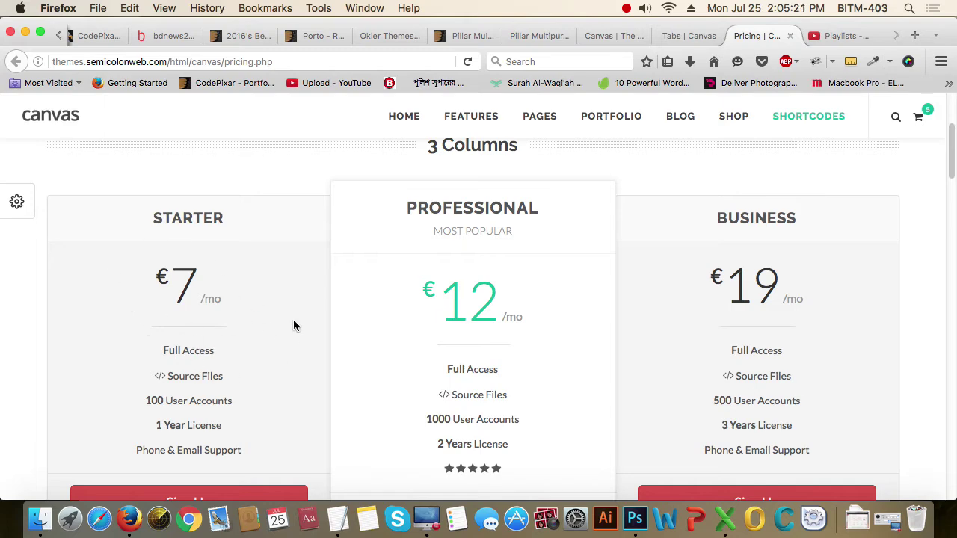
pyautogui.scroll(-12, 261, 377)
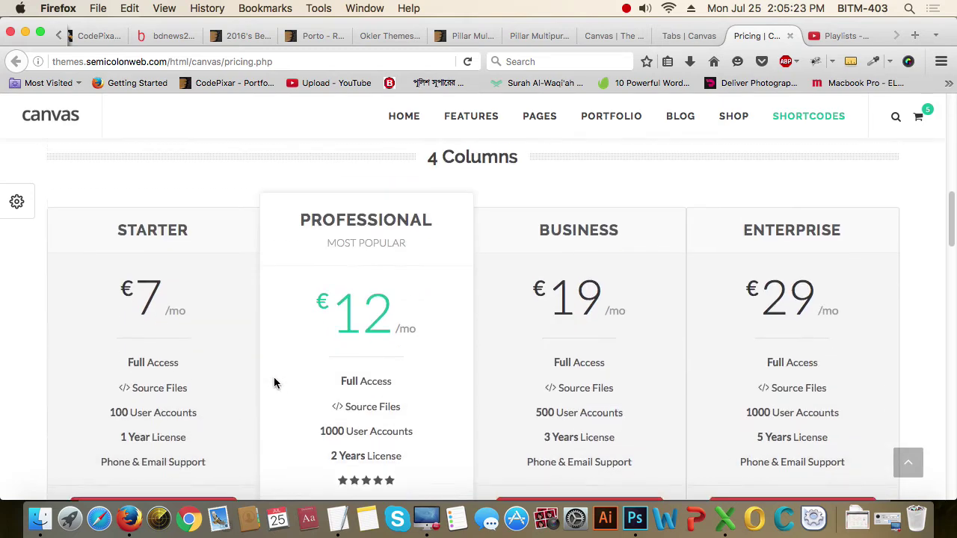
pyautogui.scroll(-4, 274, 377)
pyautogui.scroll(11, 254, 377)
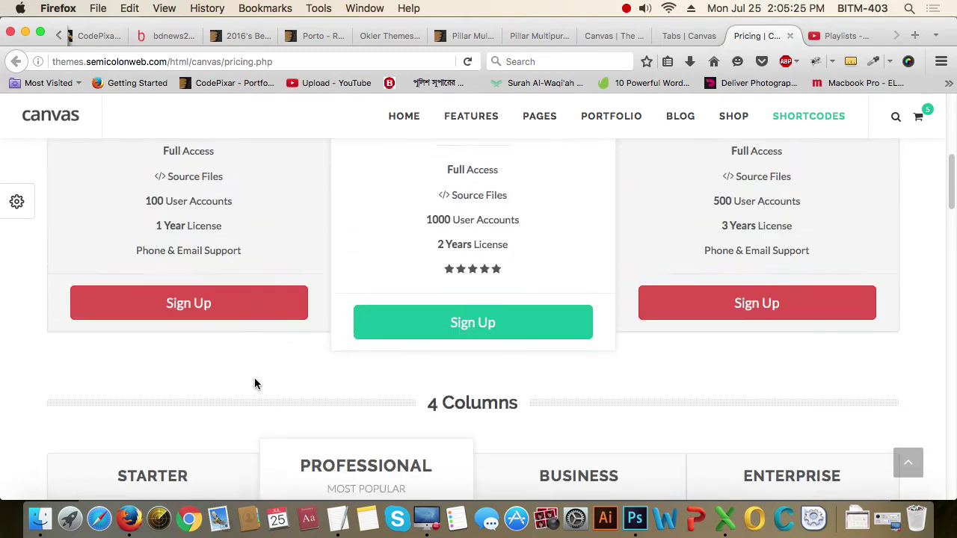
pyautogui.scroll(5, 254, 383)
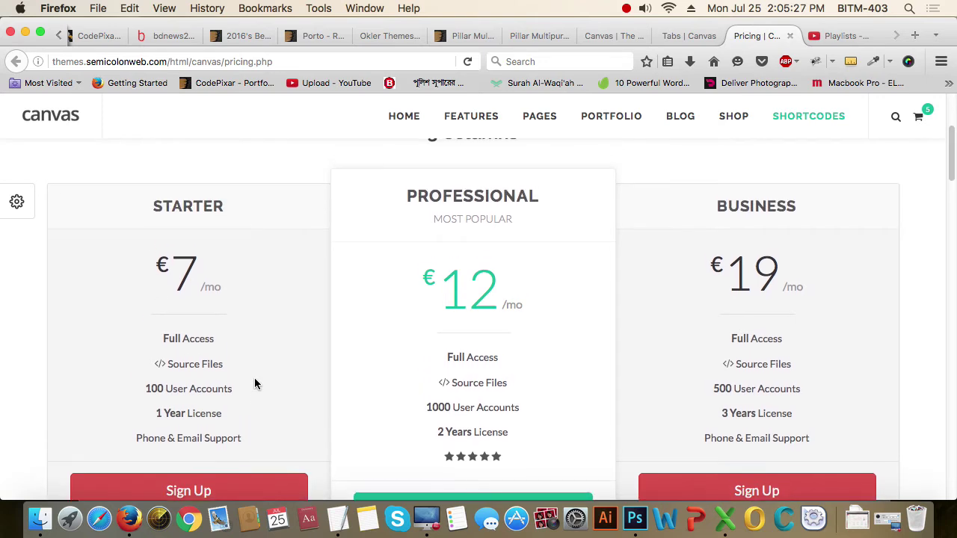
pyautogui.scroll(-1, 254, 383)
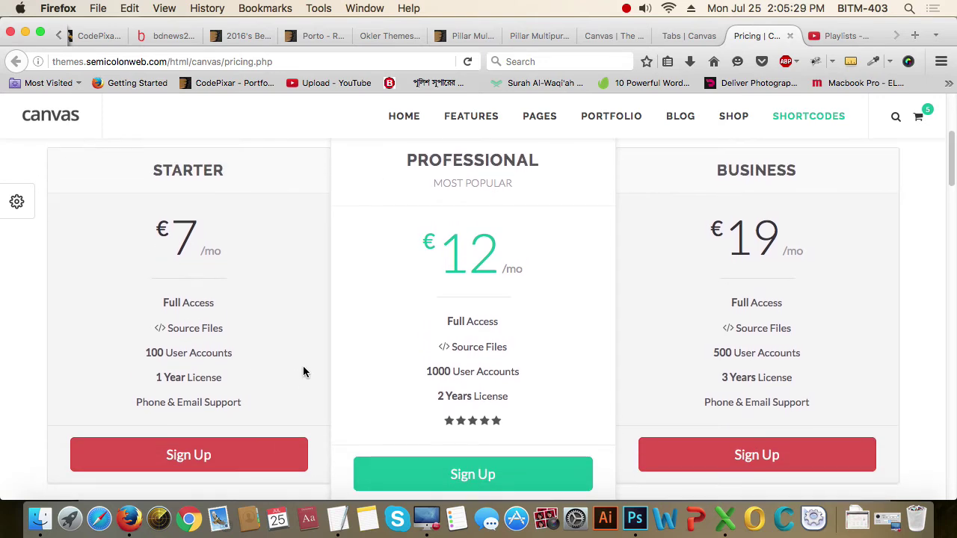
pyautogui.scroll(7, 302, 368)
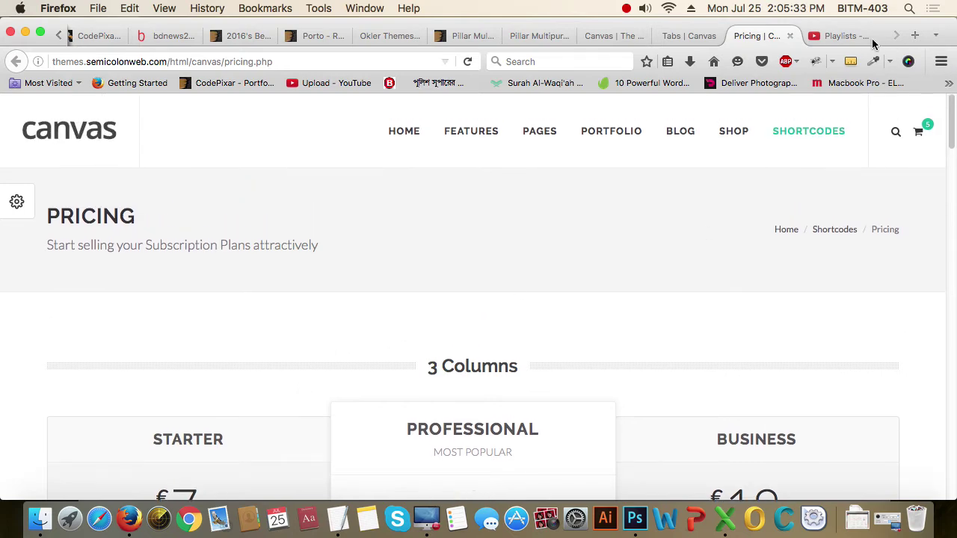
# Open pixelcoder.net/price in a new browser tab
pyautogui.click(680, 35)
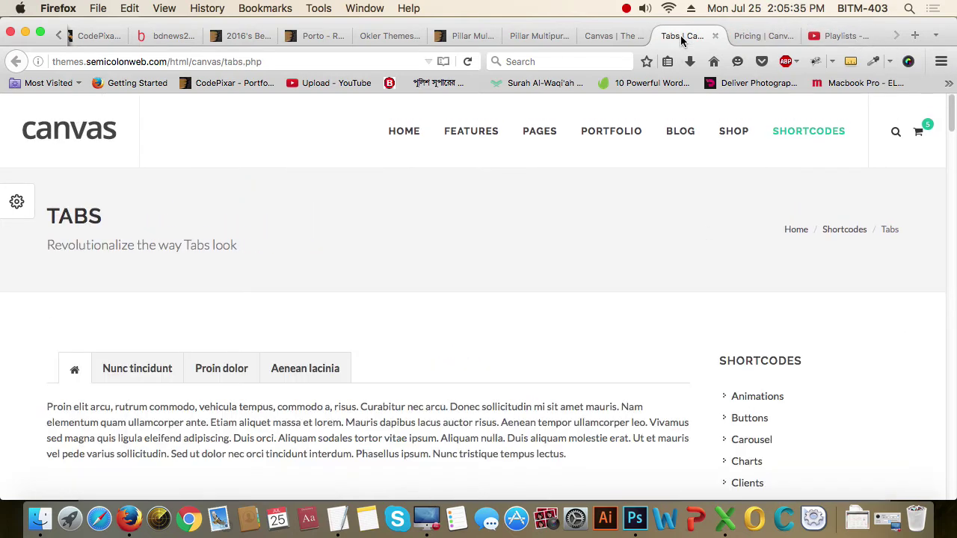
pyautogui.click(915, 37)
pyautogui.write('pixelcoder.net/')
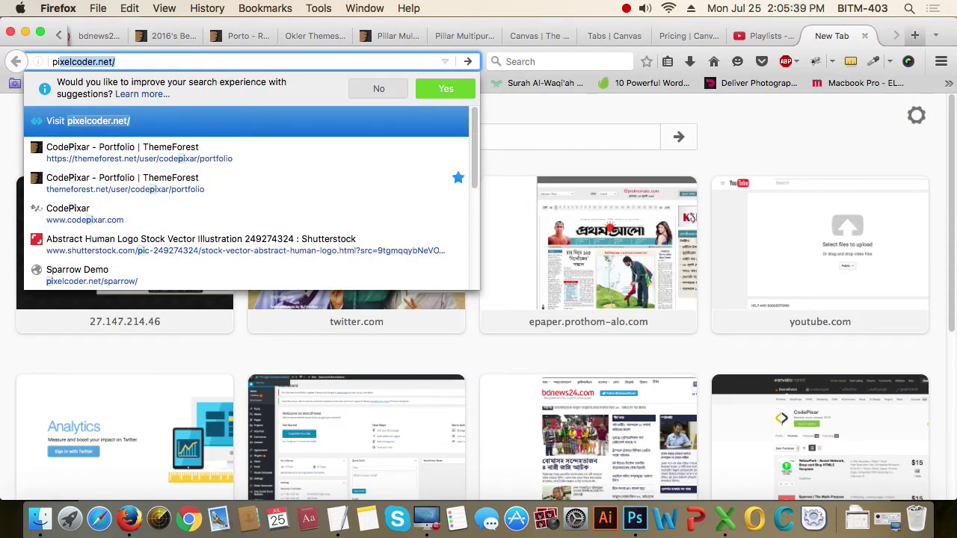
pyautogui.press('Return')
pyautogui.write('sparrow')
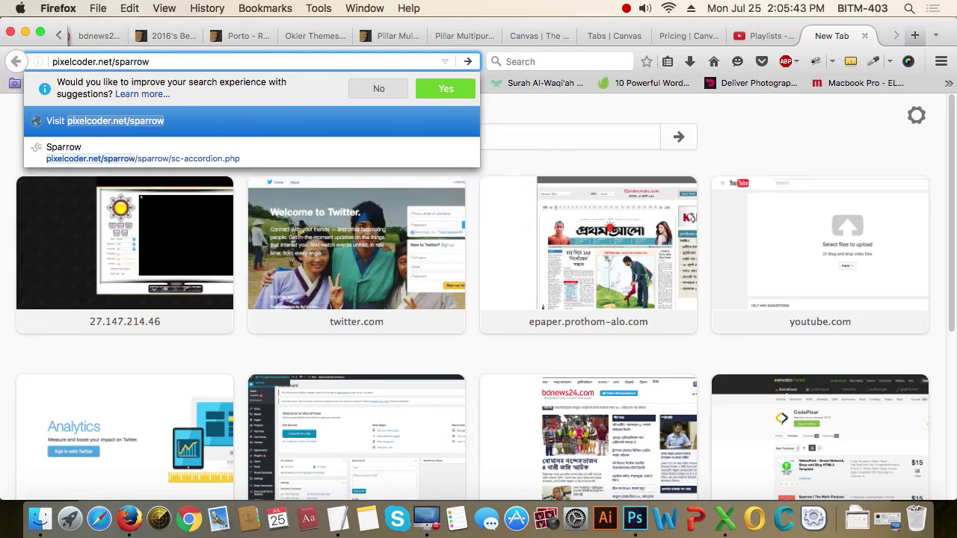
pyautogui.press('BackSpace')
pyautogui.press('BackSpace')
pyautogui.press('BackSpace')
pyautogui.press('BackSpace')
pyautogui.press('BackSpace')
pyautogui.press('BackSpace')
pyautogui.press('BackSpace')
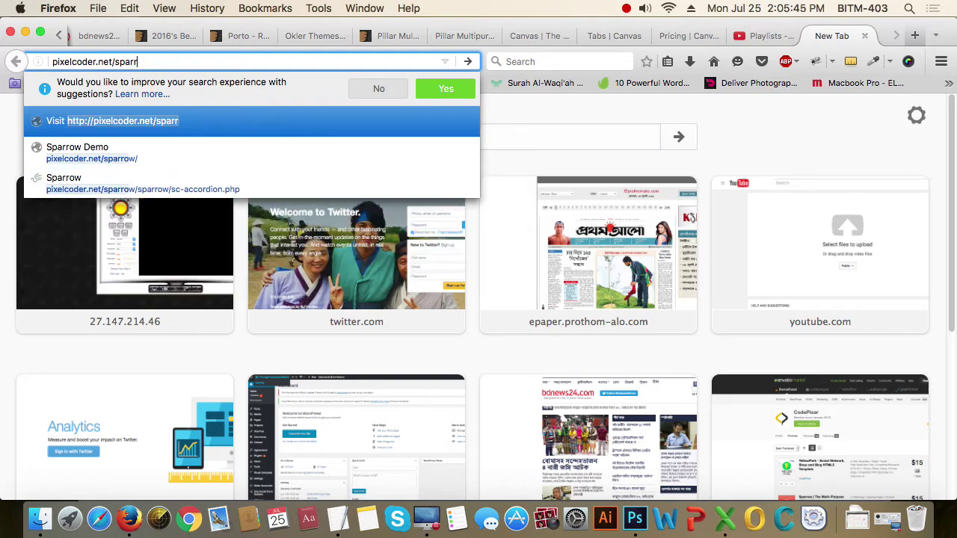
pyautogui.write('price')
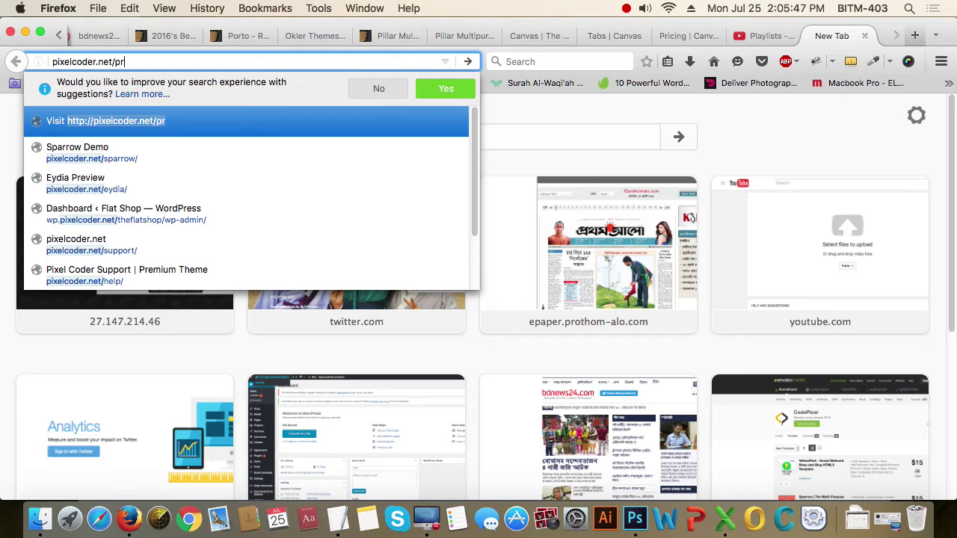
pyautogui.press('Return')
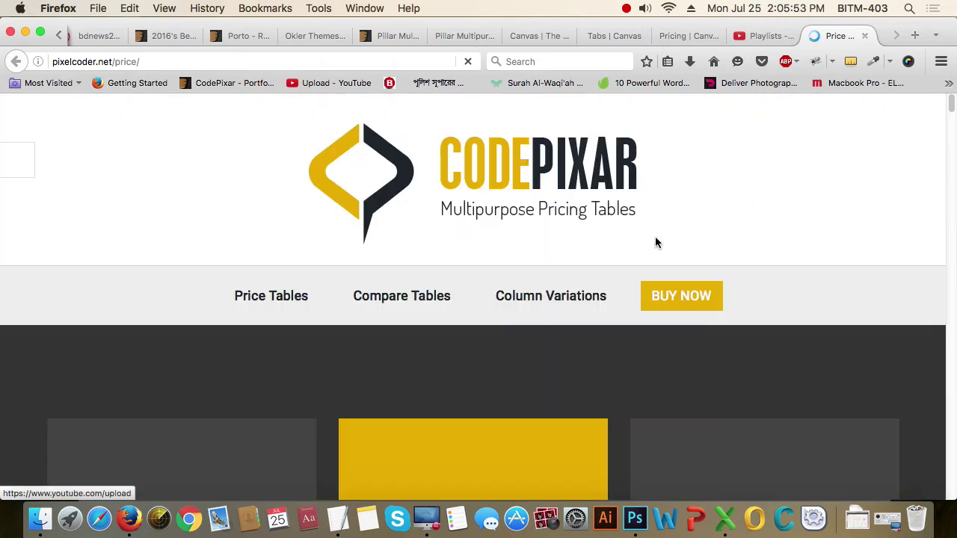
# Examine the different pricing table styles on the CodePixar page down to the slate-coloured three-column design
pyautogui.scroll(-15, 656, 242)
pyautogui.scroll(-15, 640, 271)
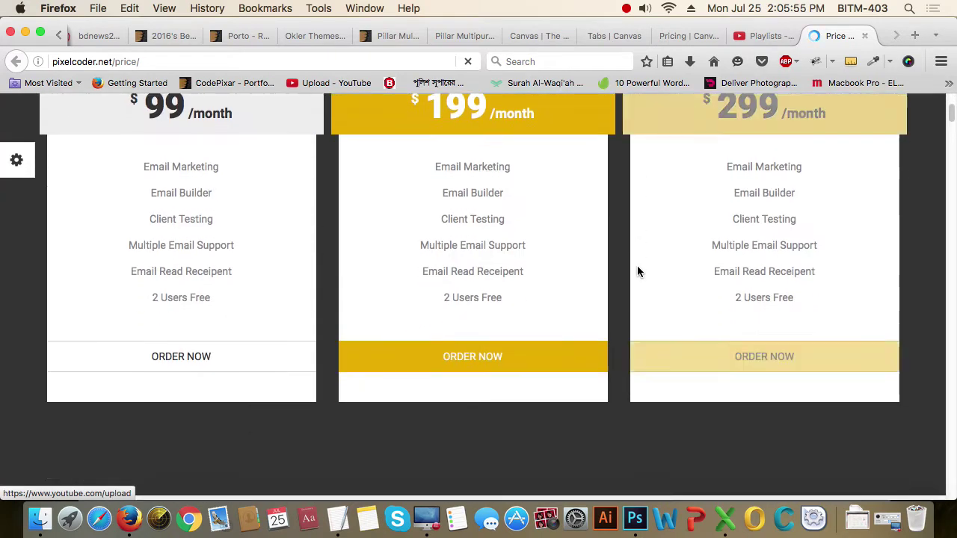
pyautogui.scroll(-15, 638, 269)
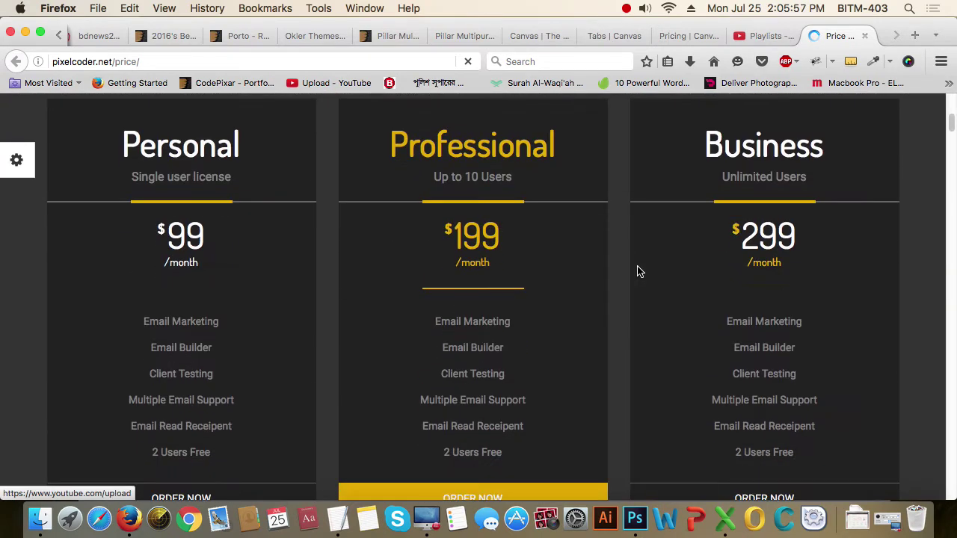
pyautogui.scroll(-15, 638, 271)
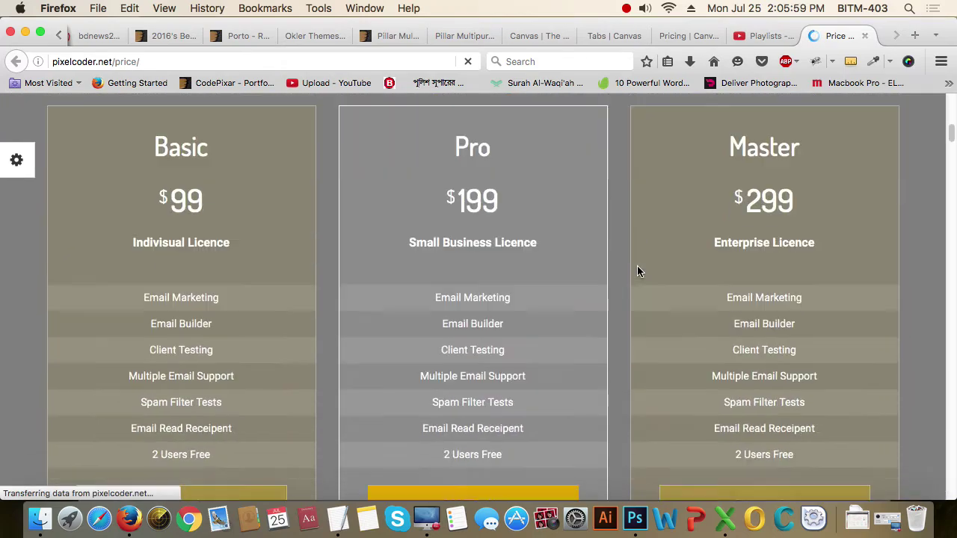
pyautogui.scroll(-15, 639, 271)
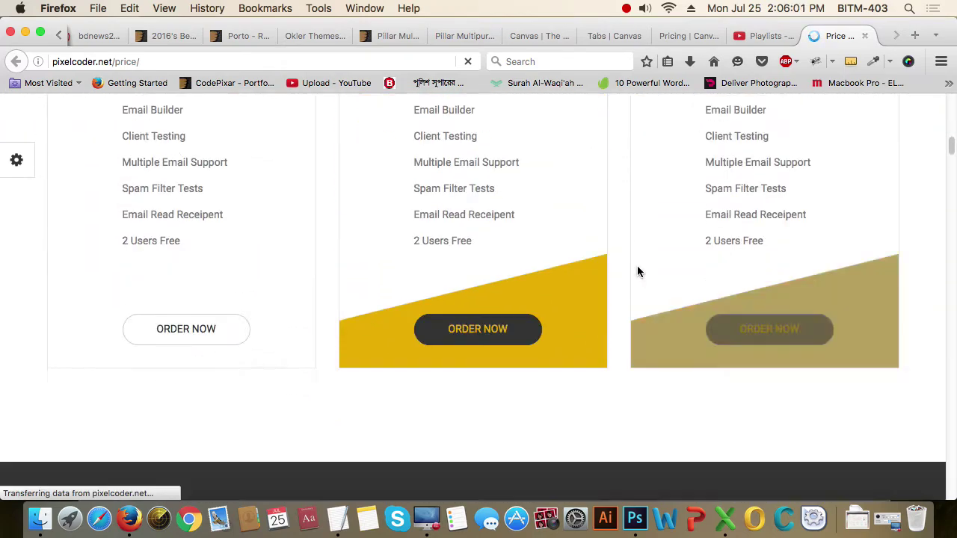
pyautogui.scroll(-10, 639, 271)
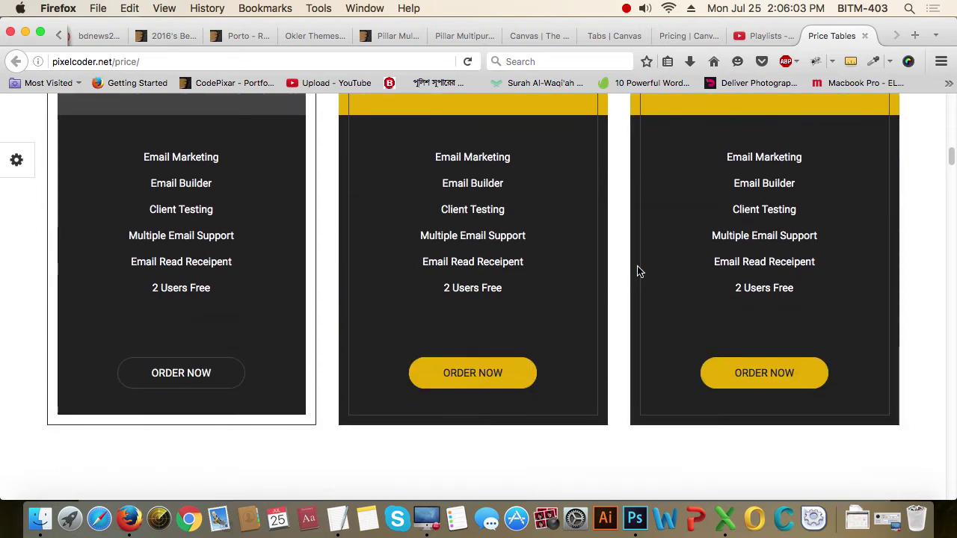
pyautogui.scroll(-6, 644, 285)
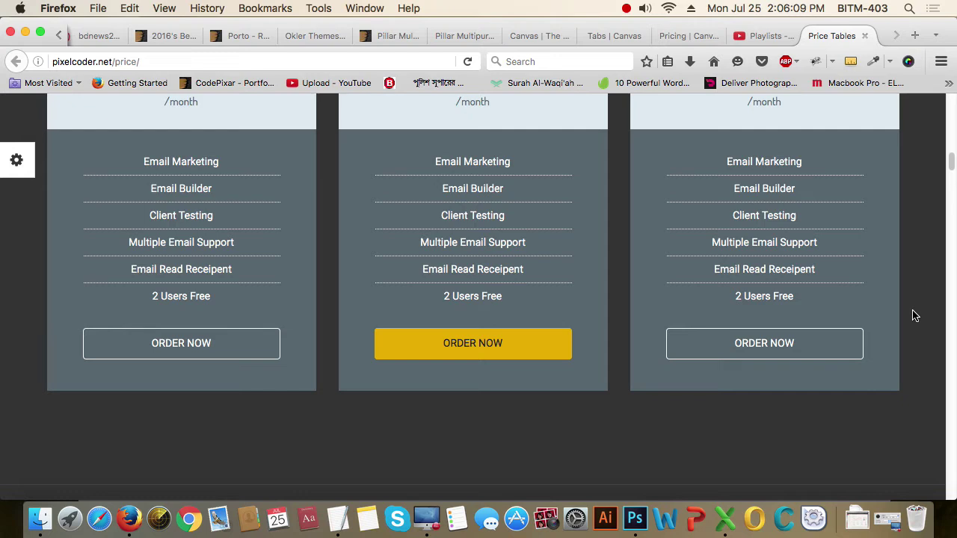
# Study the Basic, Pro and Ultimate pricing table, comparing its headers, prices and the Email Marketing row across the columns
pyautogui.scroll(5, 915, 315)
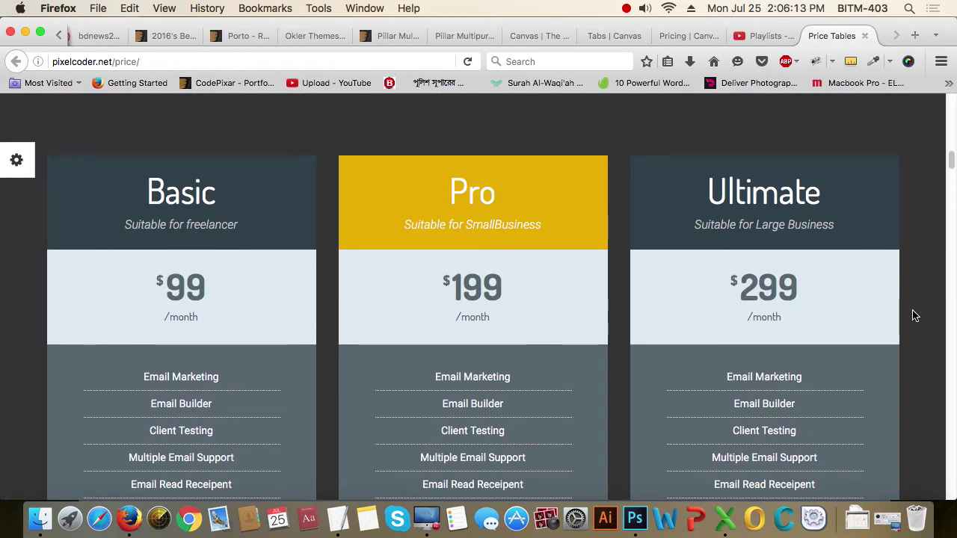
pyautogui.scroll(-1, 915, 315)
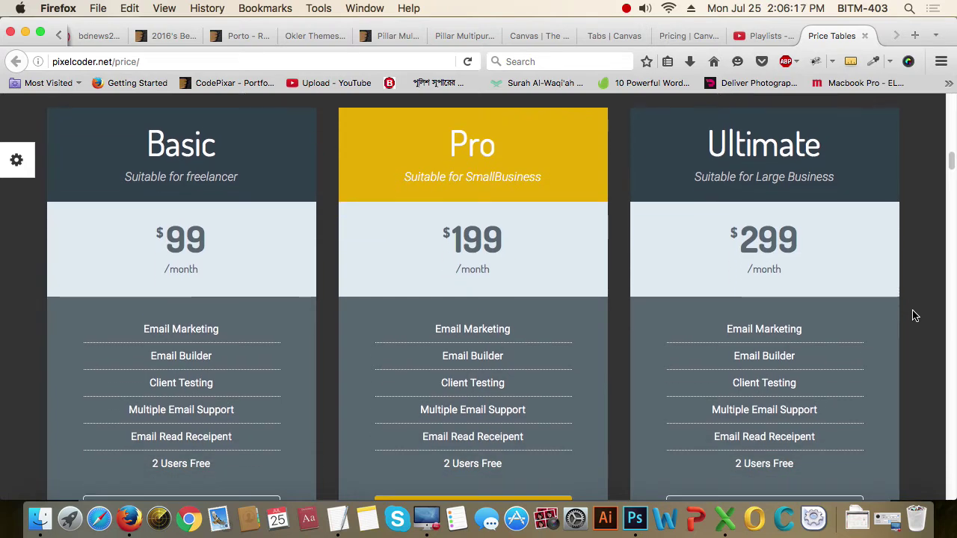
pyautogui.scroll(-2, 915, 316)
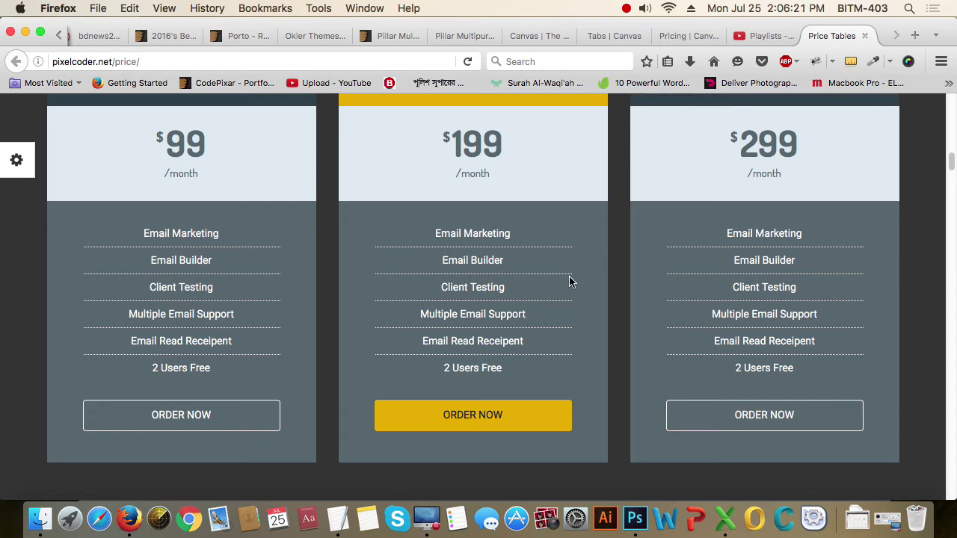
pyautogui.scroll(1, 569, 278)
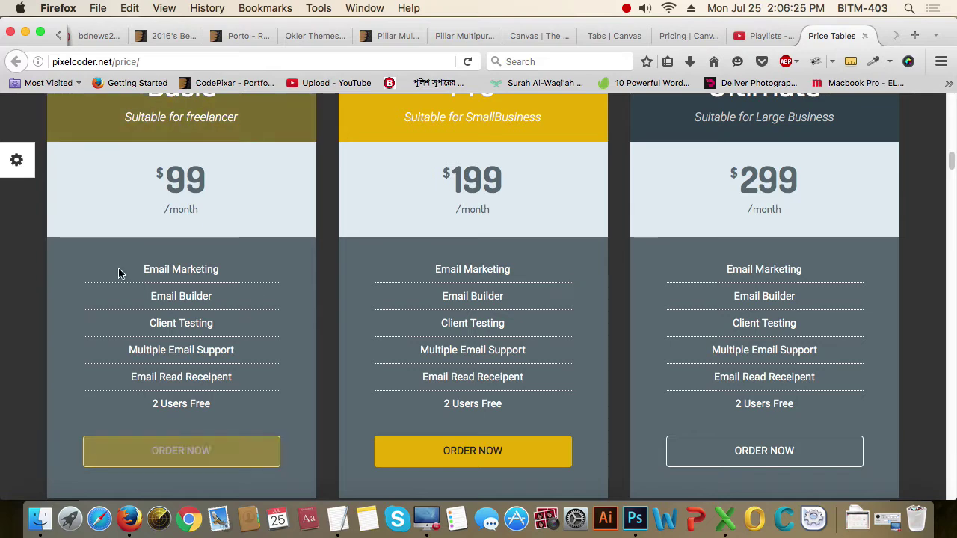
pyautogui.moveTo(139, 272); pyautogui.dragTo(219, 272)
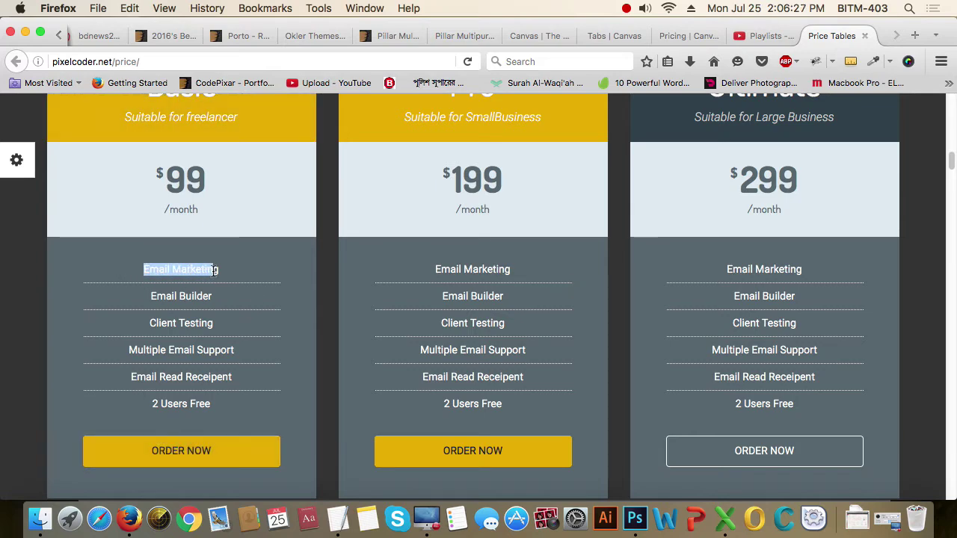
pyautogui.moveTo(433, 271); pyautogui.dragTo(520, 277)
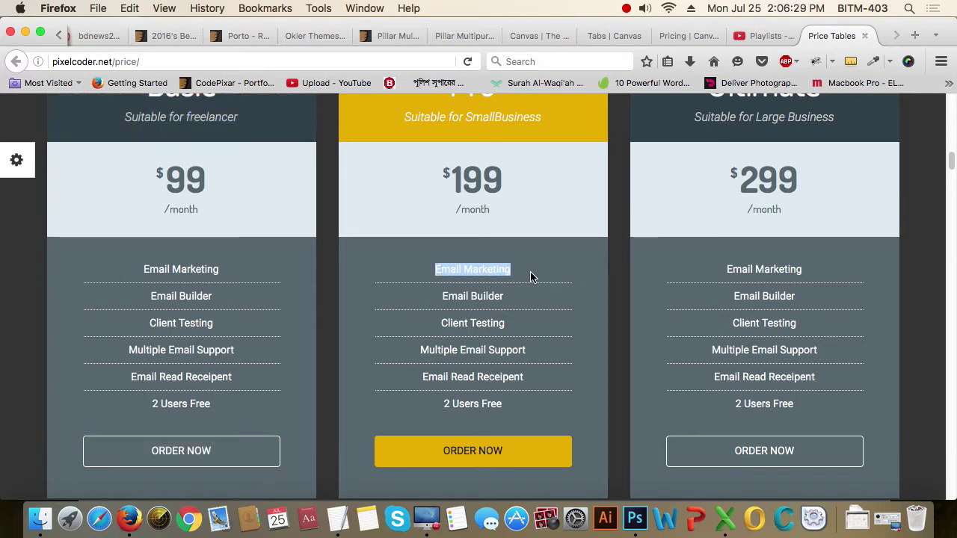
pyautogui.moveTo(728, 270); pyautogui.dragTo(837, 279)
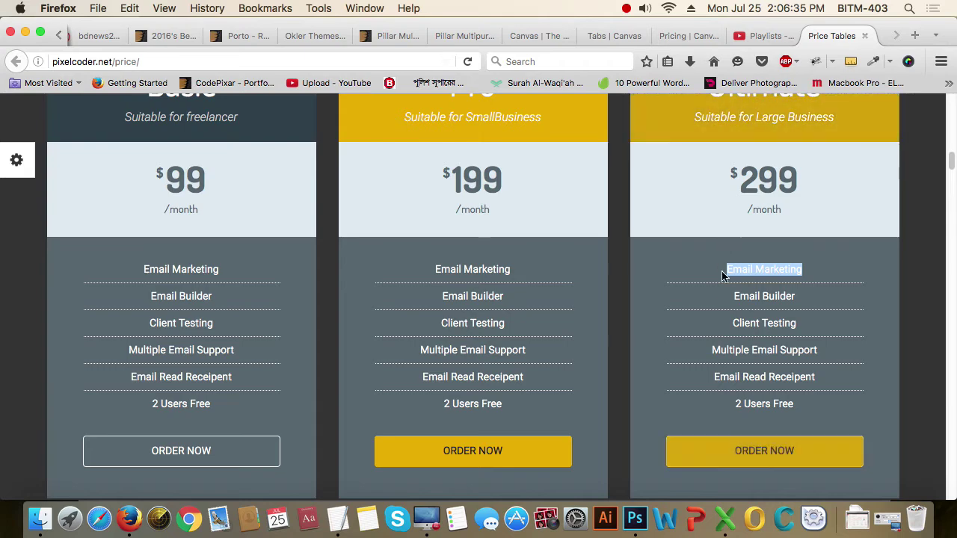
pyautogui.scroll(2, 733, 285)
pyautogui.scroll(2, 733, 286)
# Switch to Photoshop and give the pink rectangle a 1 px inside black stroke at 10% opacity, with fill opacity 0%
pyautogui.press('super+Tab')
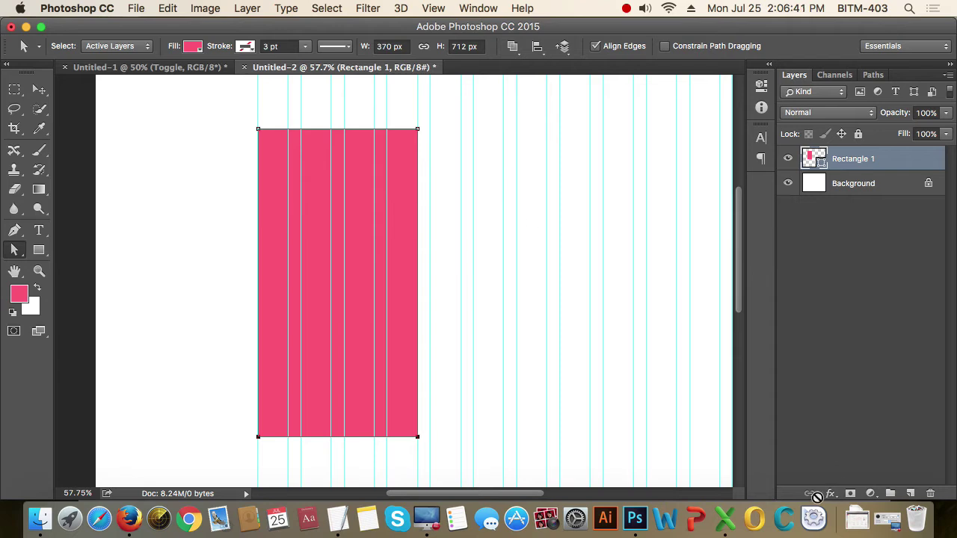
pyautogui.click(830, 494)
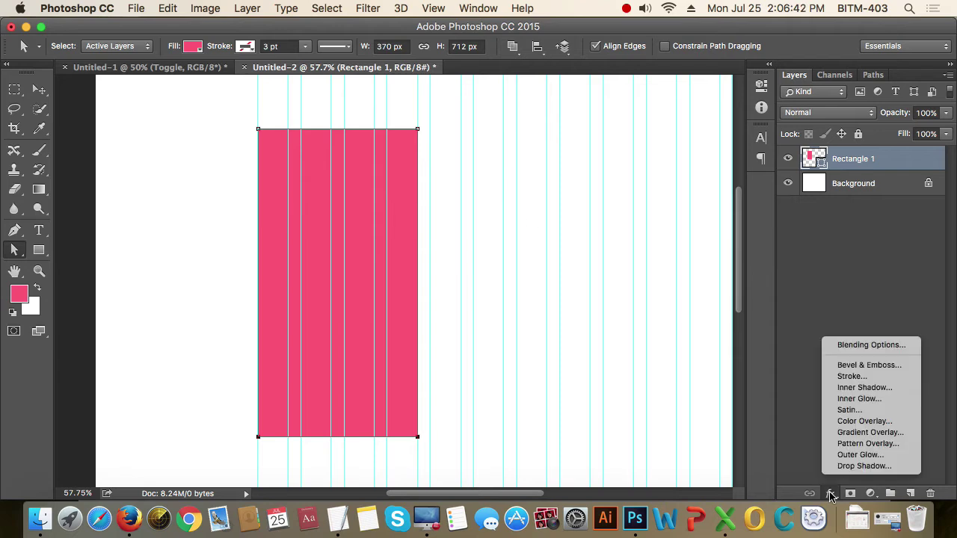
pyautogui.click(883, 378)
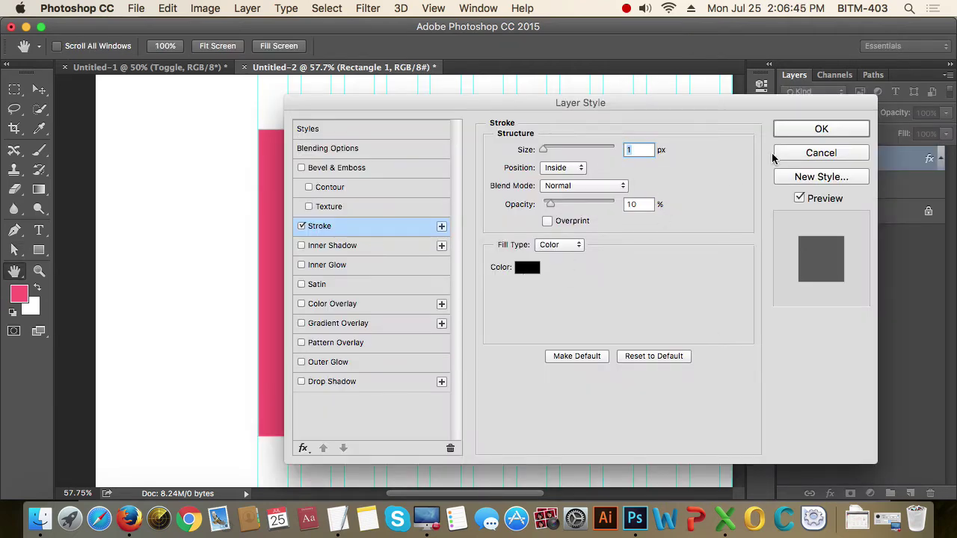
pyautogui.click(335, 148)
pyautogui.moveTo(628, 208); pyautogui.dragTo(451, 200)
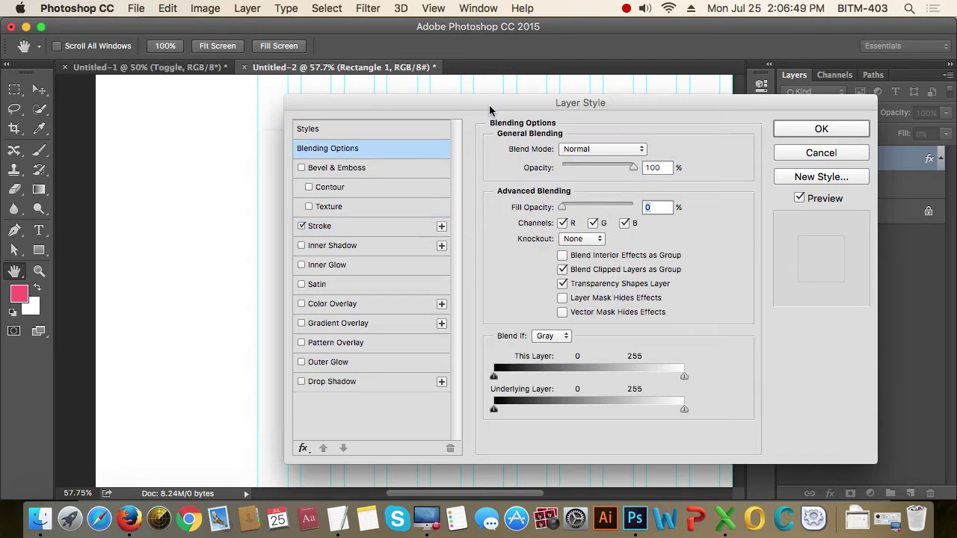
pyautogui.moveTo(493, 104); pyautogui.dragTo(679, 120)
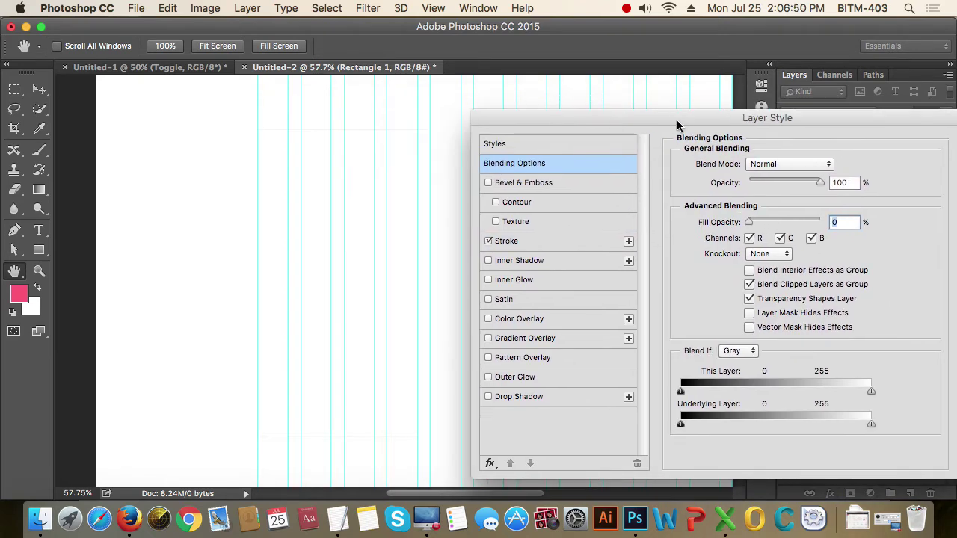
pyautogui.click(542, 244)
pyautogui.moveTo(846, 127); pyautogui.dragTo(633, 101)
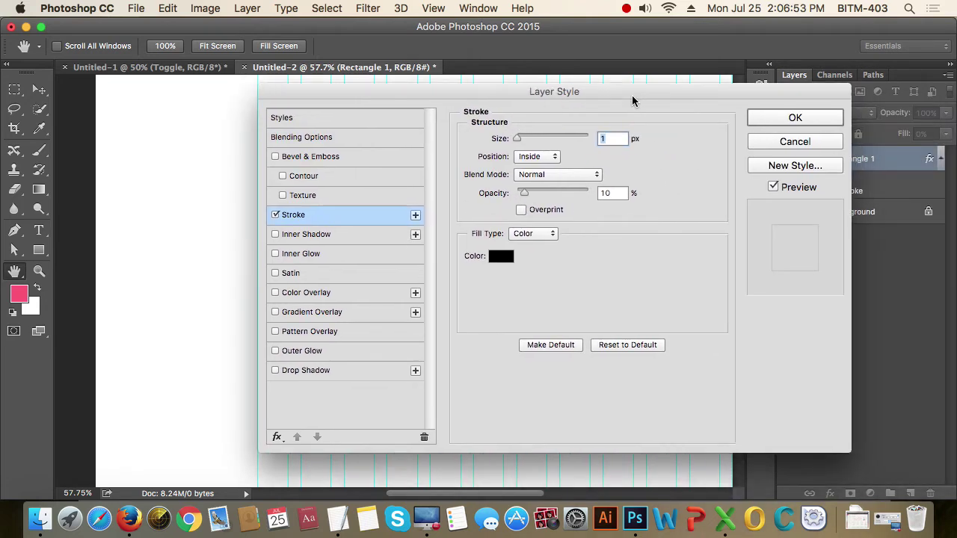
pyautogui.click(815, 121)
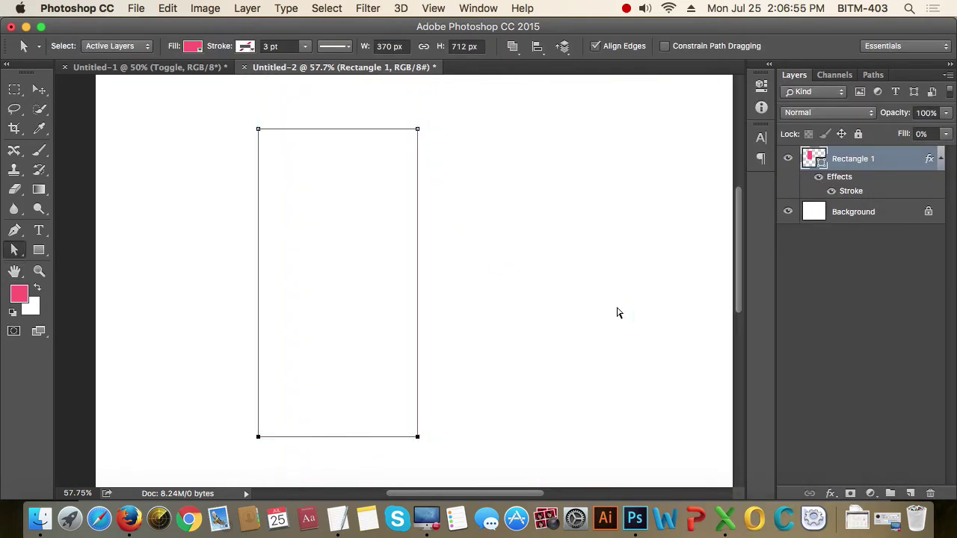
# Add a text layer reading "Basic" inside the outlined rectangle, near its upper edge
pyautogui.click(534, 265)
pyautogui.moveTo(376, 172); pyautogui.dragTo(456, 280)
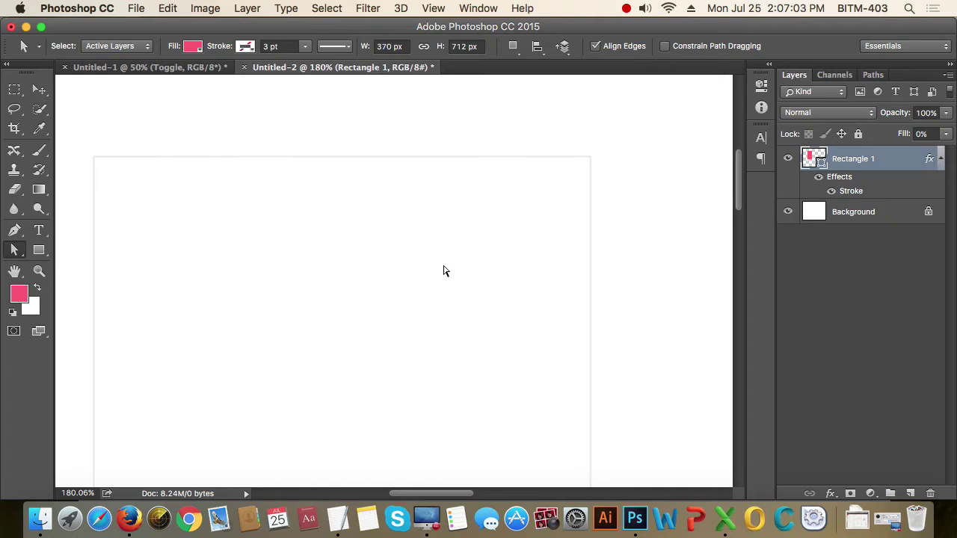
pyautogui.press('t')
pyautogui.click(272, 220)
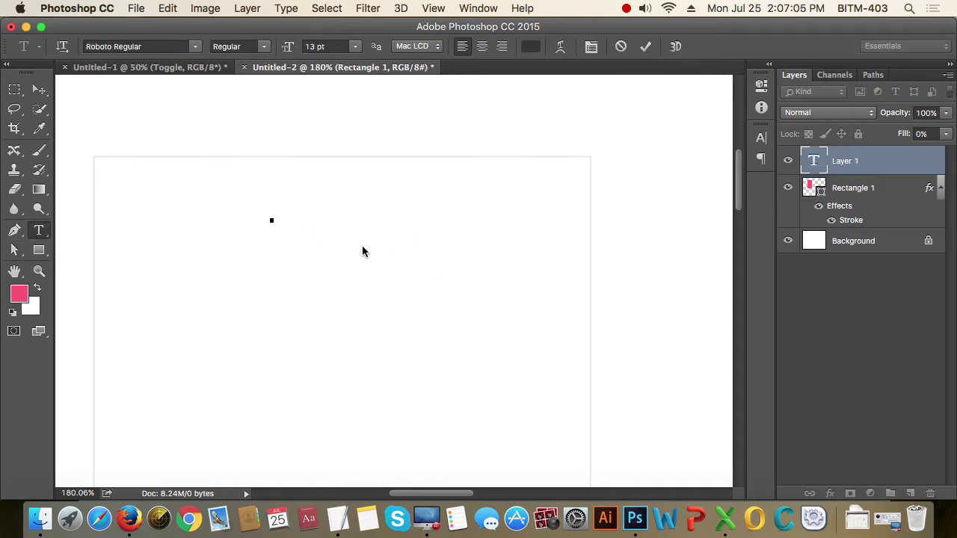
pyautogui.write('Basic')
# Set the left and right paragraph indents of the "Basic" text to 0 pt
pyautogui.press('super+a')
pyautogui.press('super+t')
pyautogui.click(662, 127)
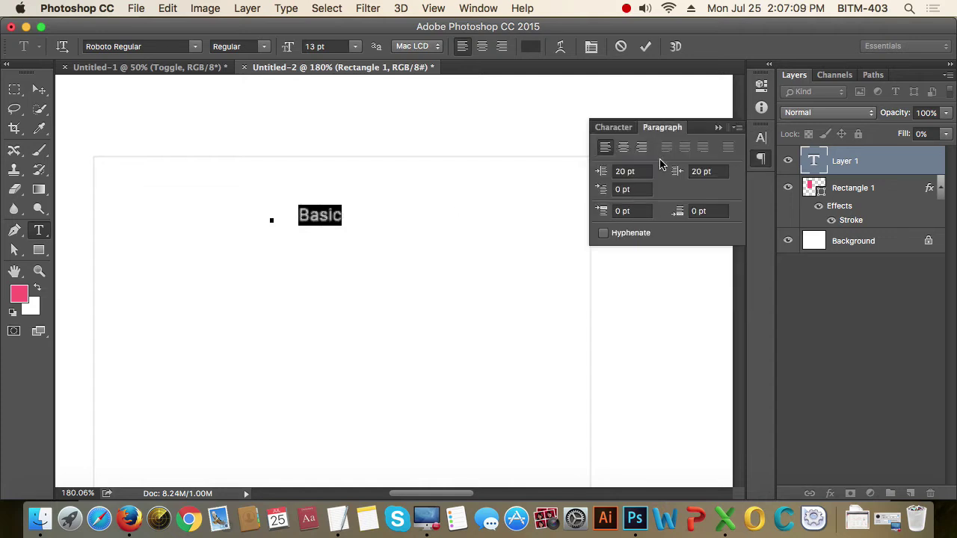
pyautogui.click(643, 172)
pyautogui.write('0')
pyautogui.press('Tab')
pyautogui.write('0')
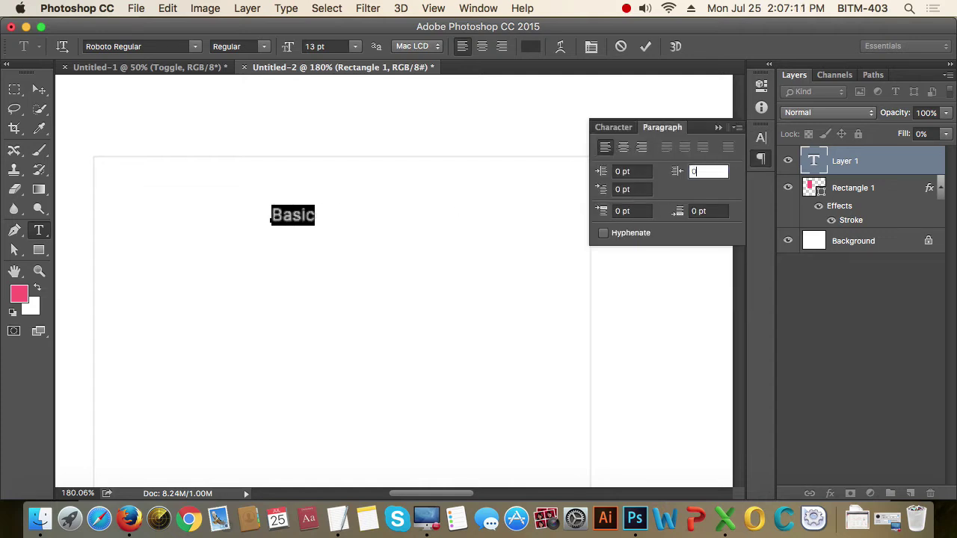
pyautogui.press('Return')
# Set the "Basic" text to 26 pt in Roboto Bold
pyautogui.click(624, 130)
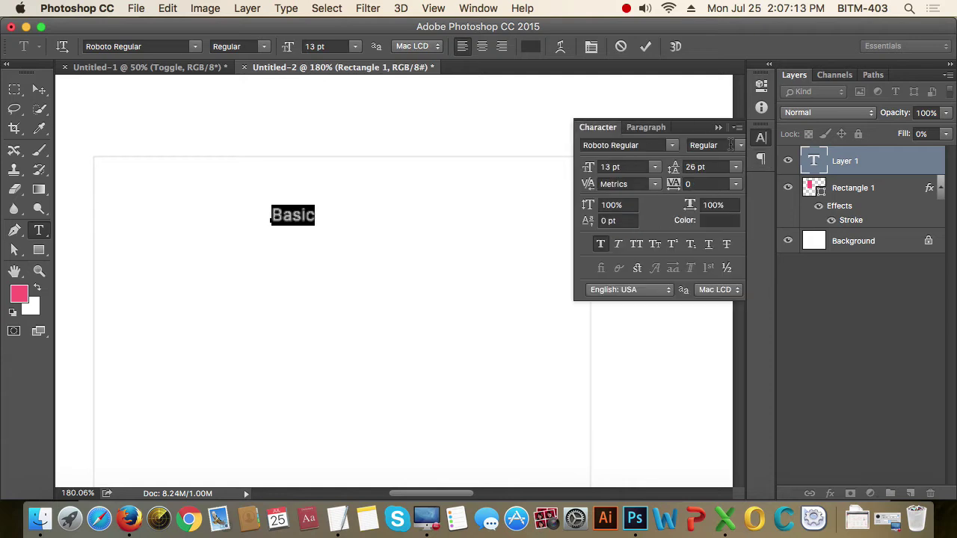
pyautogui.click(639, 168)
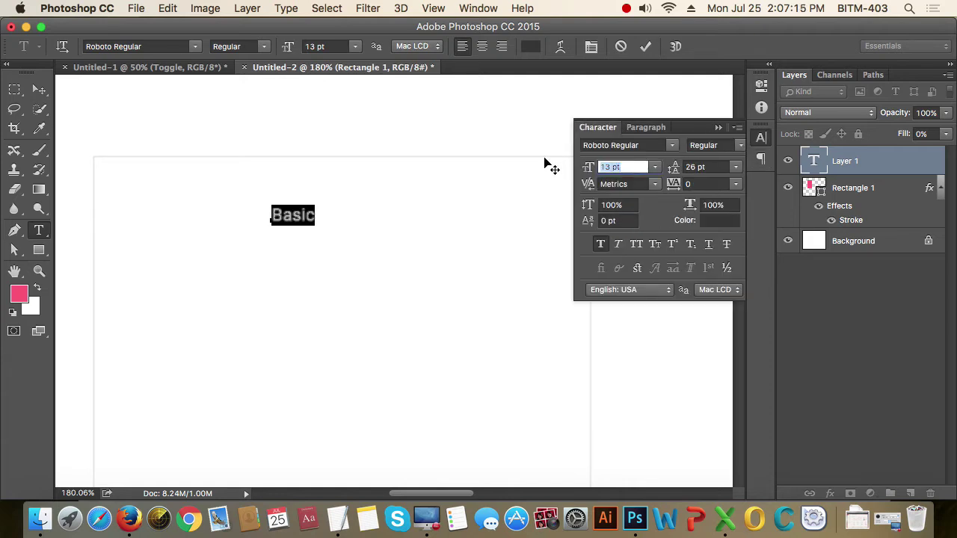
pyautogui.write('26')
pyautogui.press('Return')
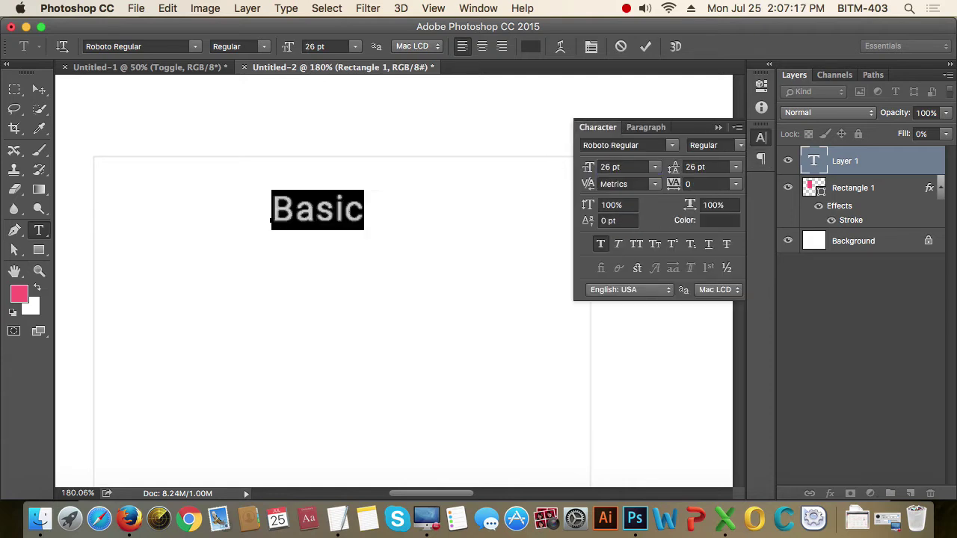
pyautogui.click(761, 138)
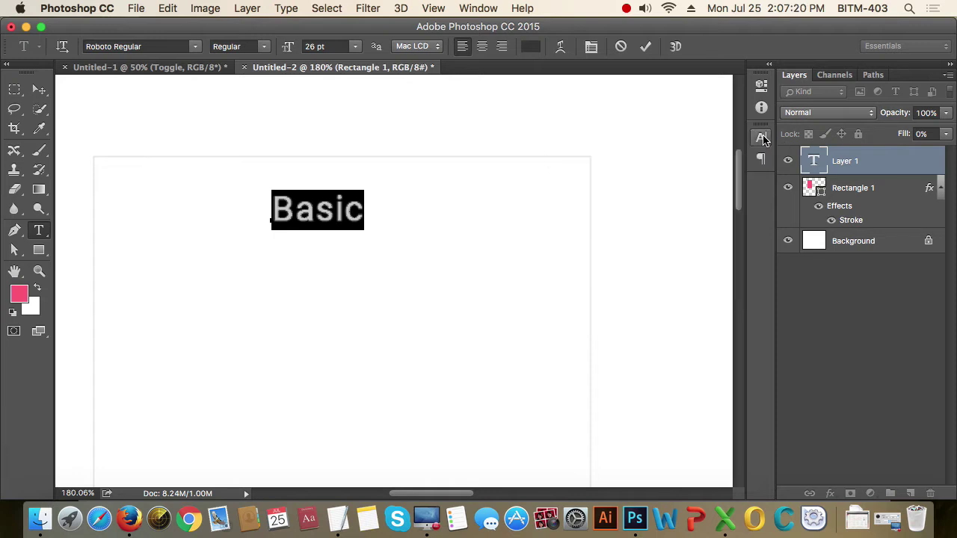
pyautogui.click(262, 46)
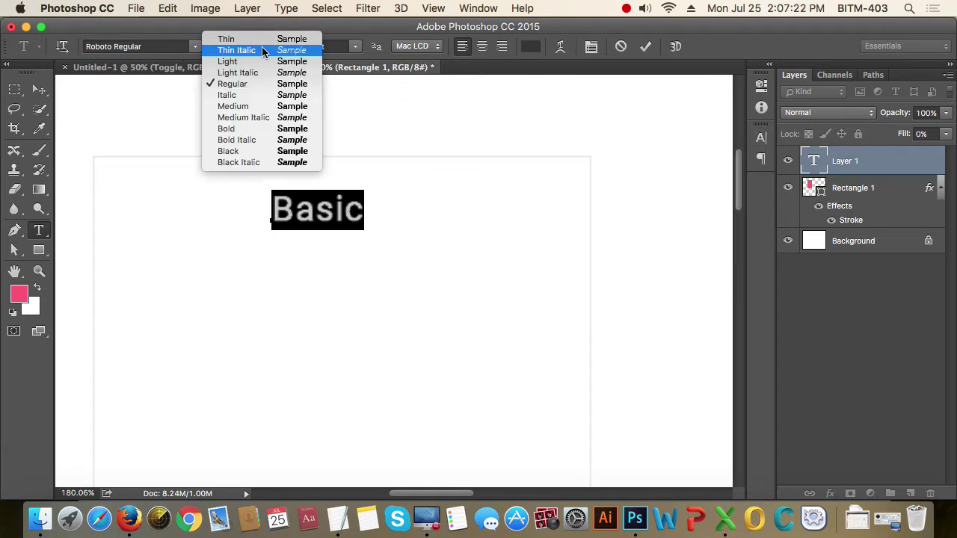
pyautogui.click(264, 136)
# Extend the heading to "Basic Plan" and move it to roughly the horizontal centre of the rectangle's upper part
pyautogui.click(363, 212)
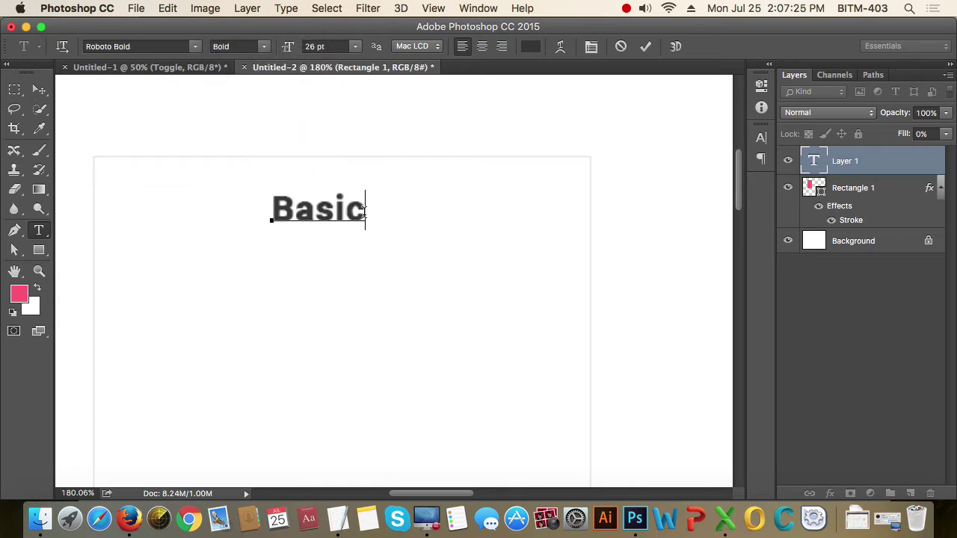
pyautogui.write('Plan')
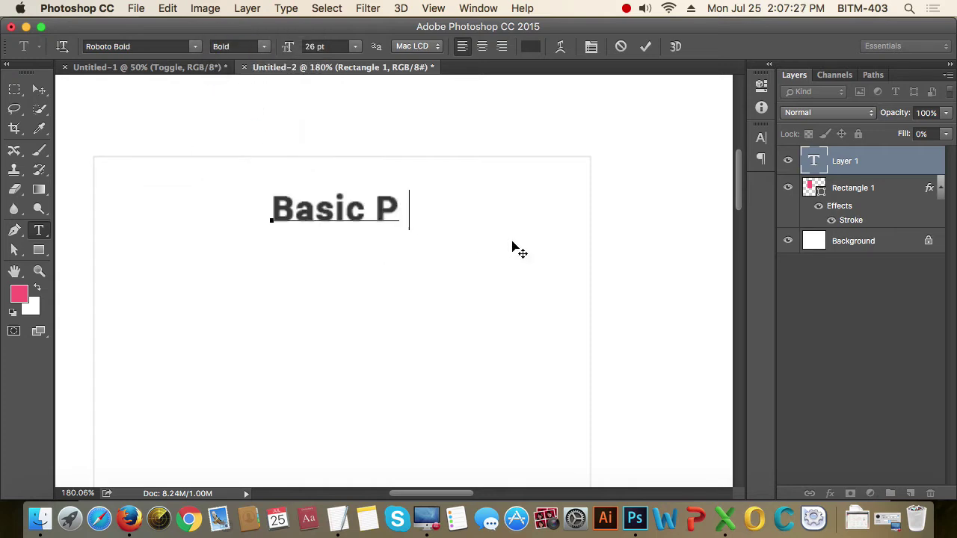
pyautogui.click(39, 89)
pyautogui.moveTo(383, 223); pyautogui.dragTo(357, 234)
pyautogui.moveTo(461, 276); pyautogui.dragTo(468, 241)
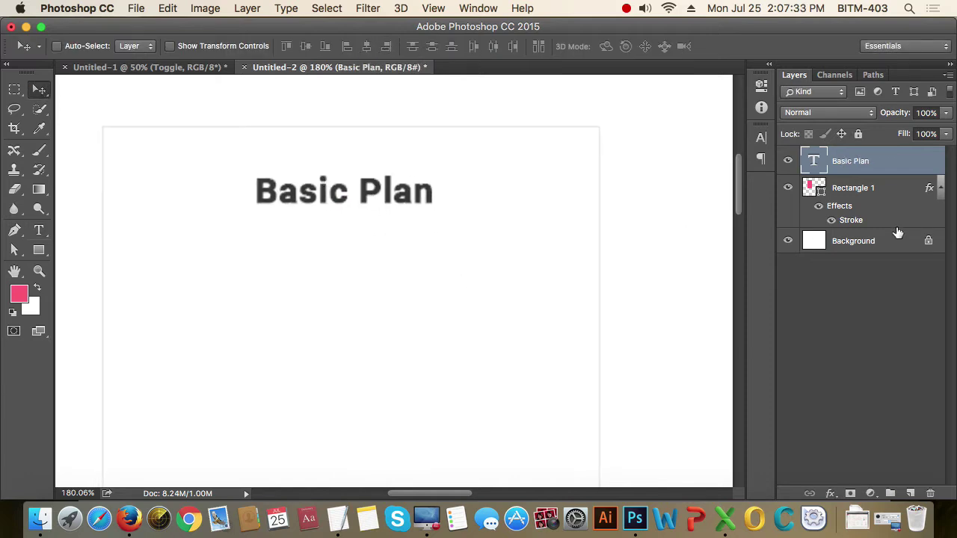
pyautogui.click(867, 190)
pyautogui.press('a')
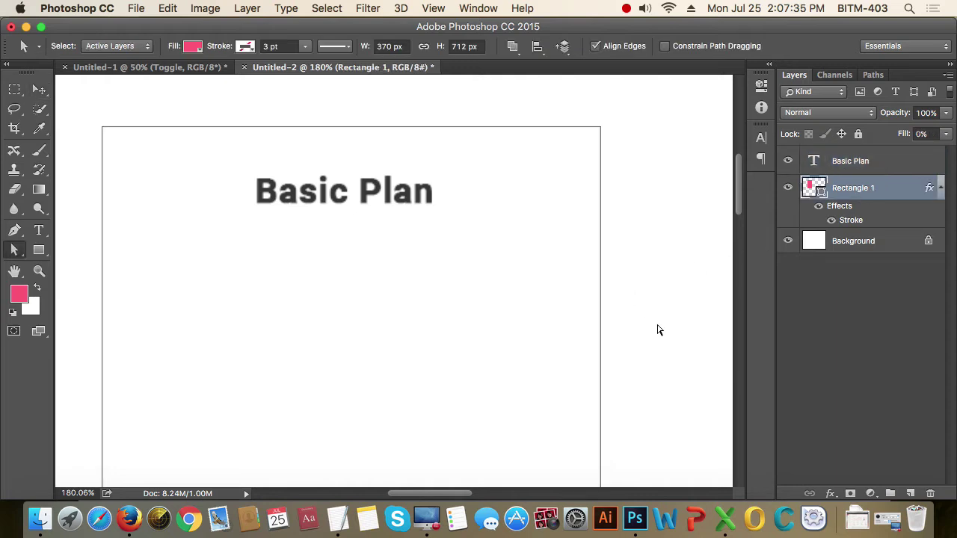
pyautogui.moveTo(487, 321); pyautogui.dragTo(428, 320)
pyautogui.keyDown('alt'); pyautogui.click(428, 320); pyautogui.keyUp('alt')
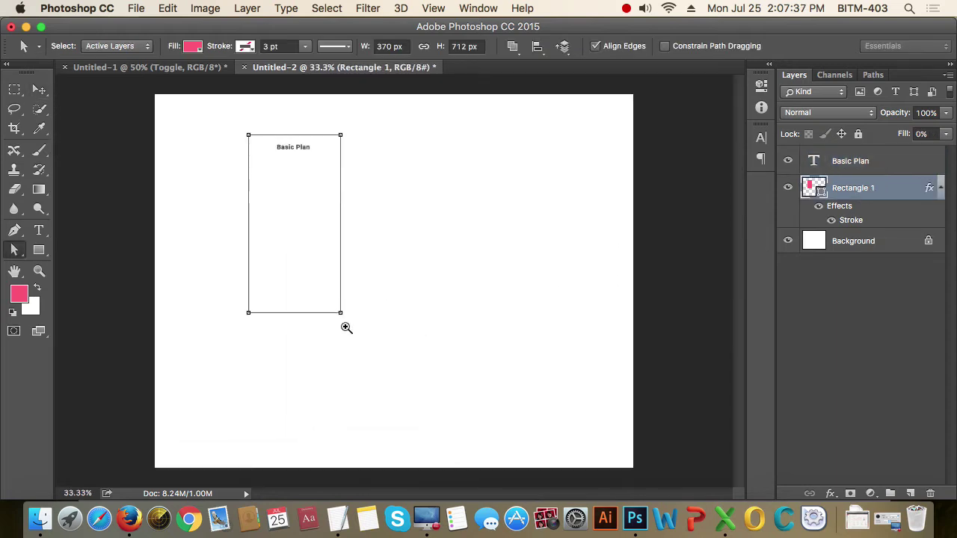
pyautogui.moveTo(342, 322); pyautogui.dragTo(361, 361)
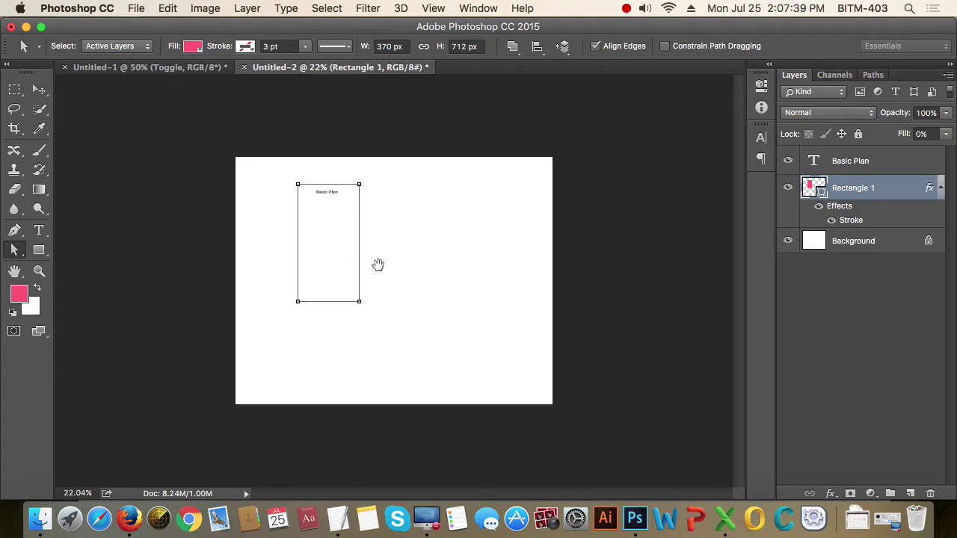
pyautogui.press('super+j')
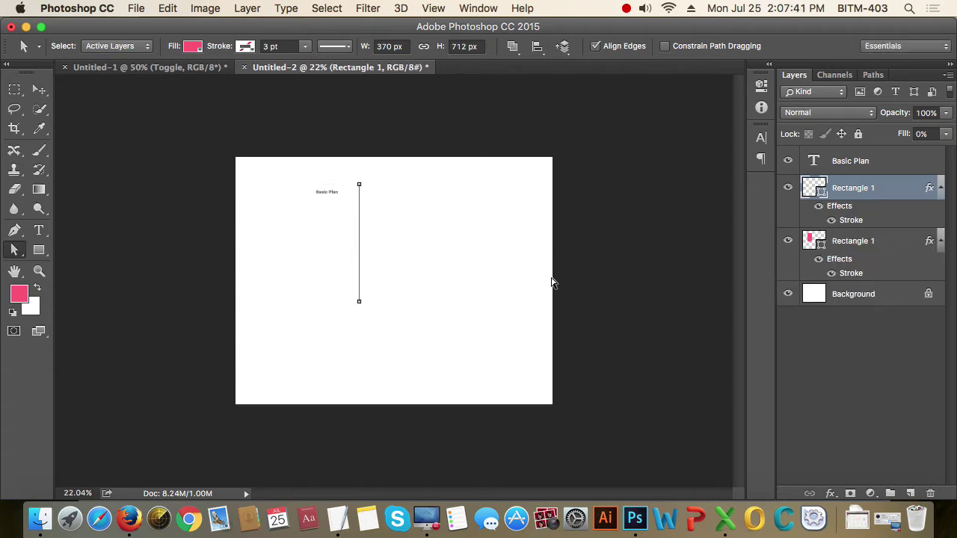
pyautogui.moveTo(417, 342); pyautogui.dragTo(182, 265)
pyautogui.press('Delete')
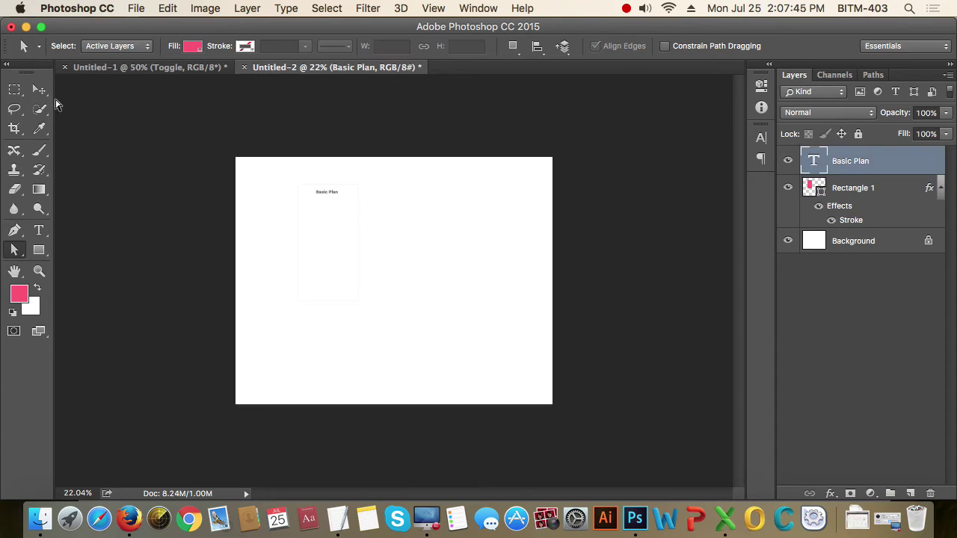
# Duplicate the outlined rectangle layer and raise the copy's lower edge to form a header band about 57 px high
pyautogui.press('v')
pyautogui.click(869, 189)
pyautogui.press('super+j')
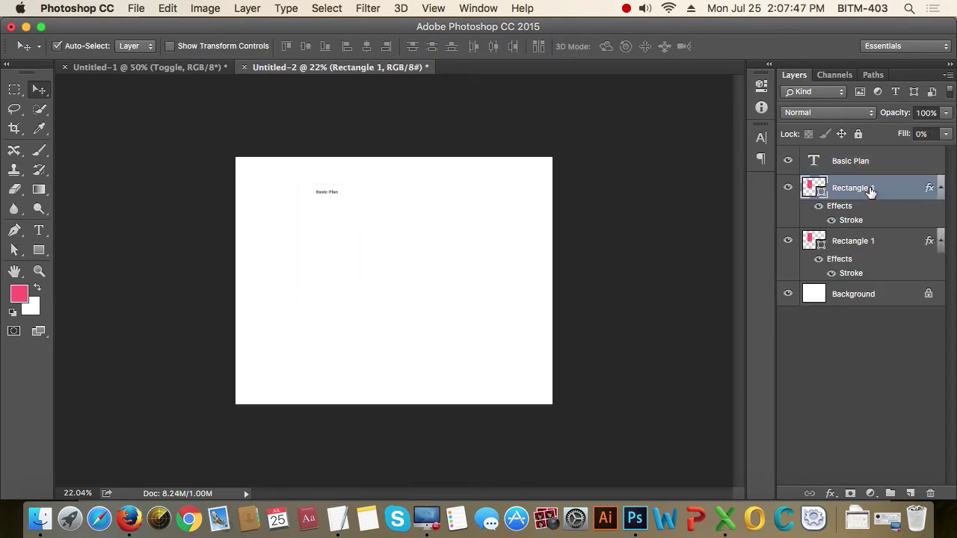
pyautogui.press('a')
pyautogui.moveTo(427, 329); pyautogui.dragTo(265, 278)
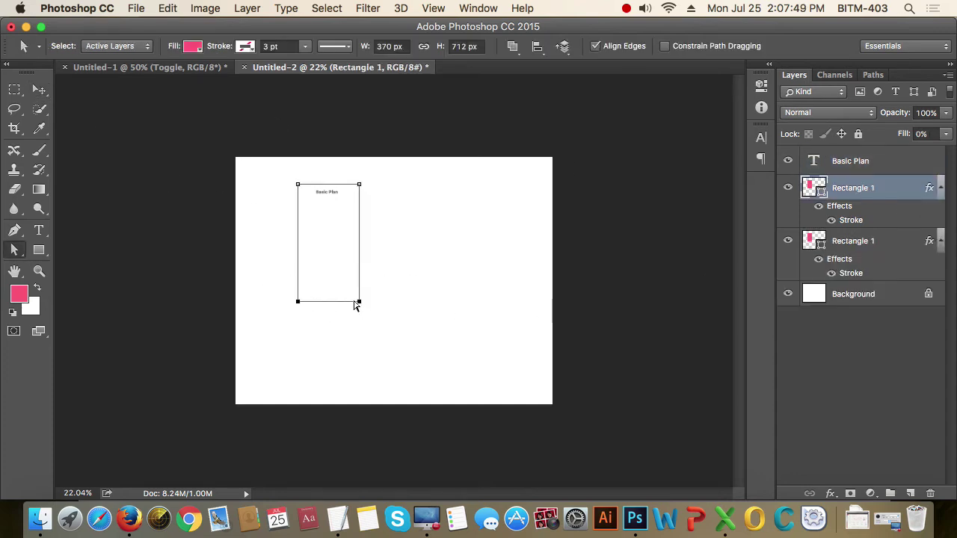
pyautogui.moveTo(358, 304); pyautogui.dragTo(368, 203)
pyautogui.scroll(5, 373, 226)
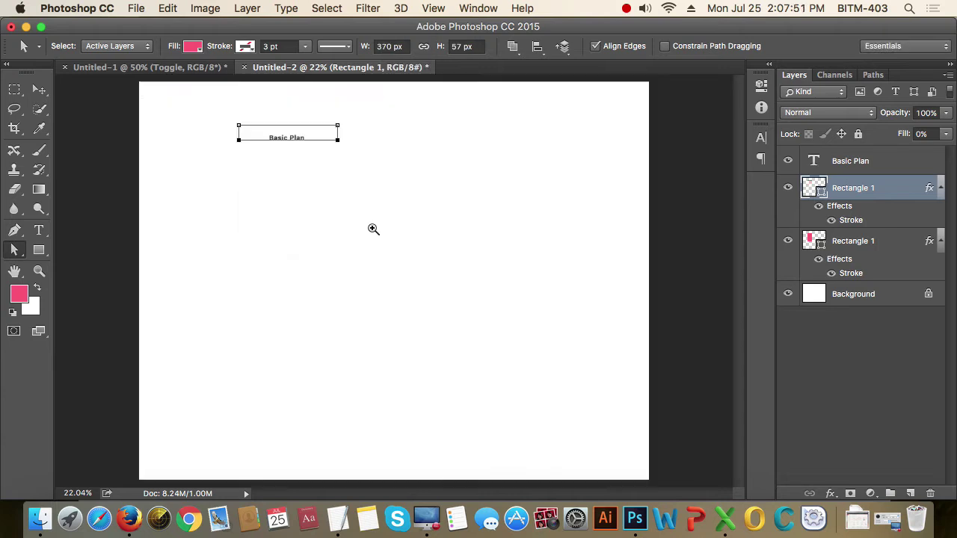
# Set the header band's height to 50 px
pyautogui.click(478, 46)
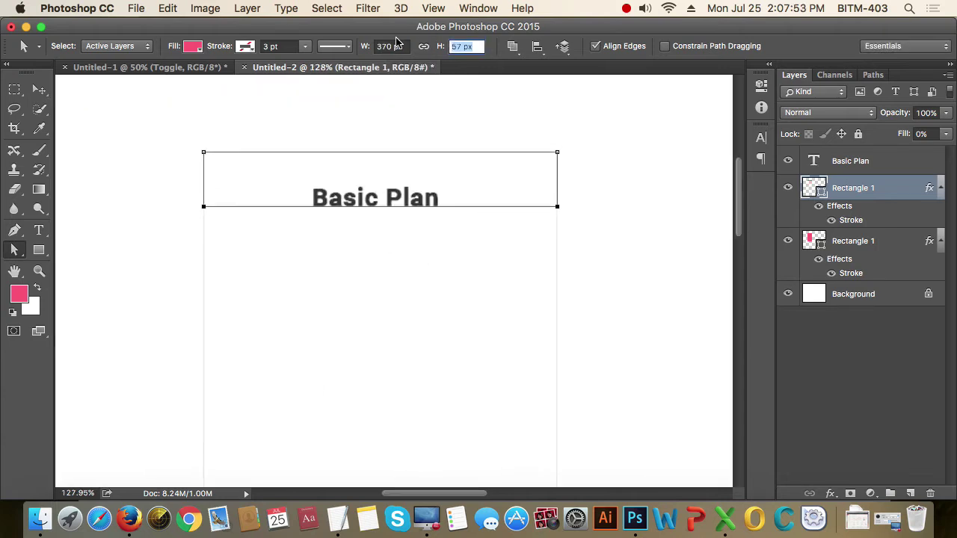
pyautogui.write('50')
pyautogui.press('Return')
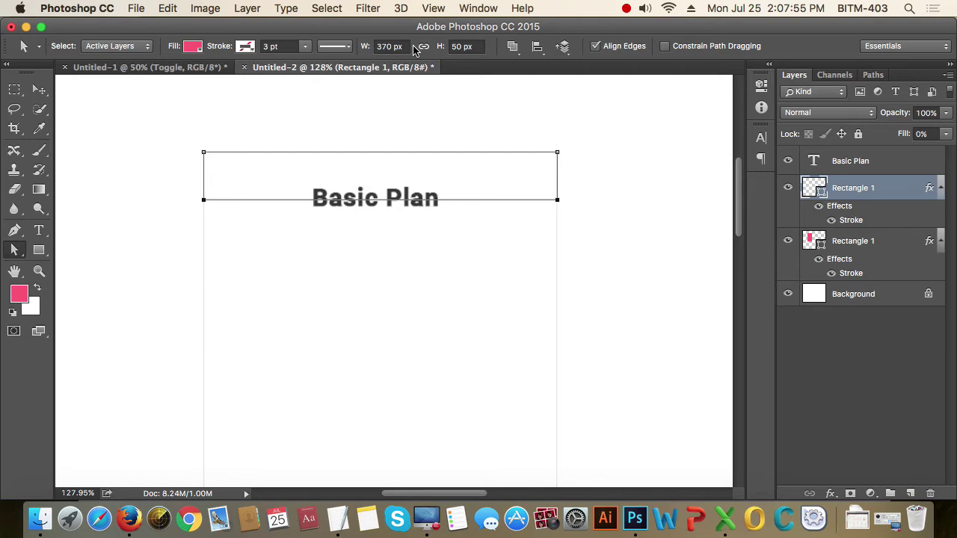
# Clear the layer style from the header band's rectangle layer
pyautogui.click(39, 90)
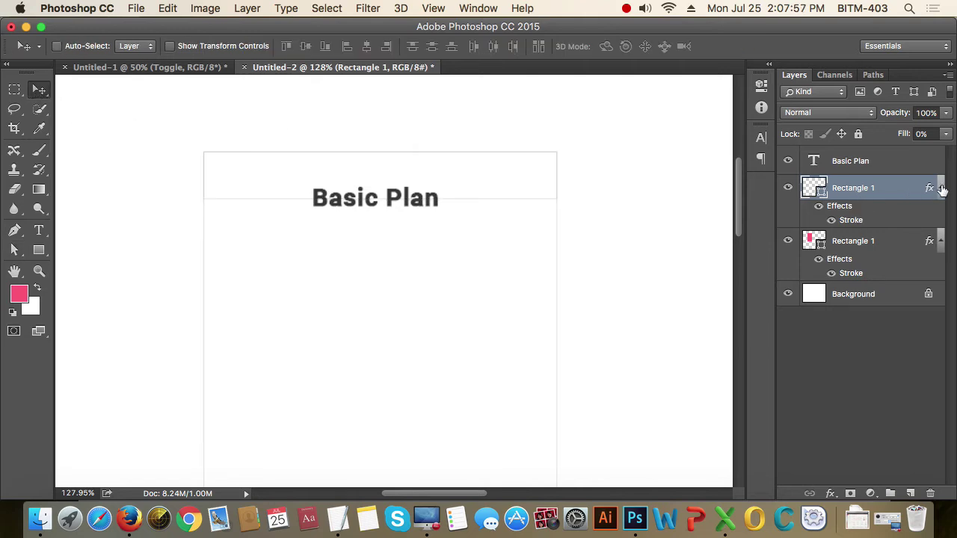
pyautogui.rightClick(929, 190)
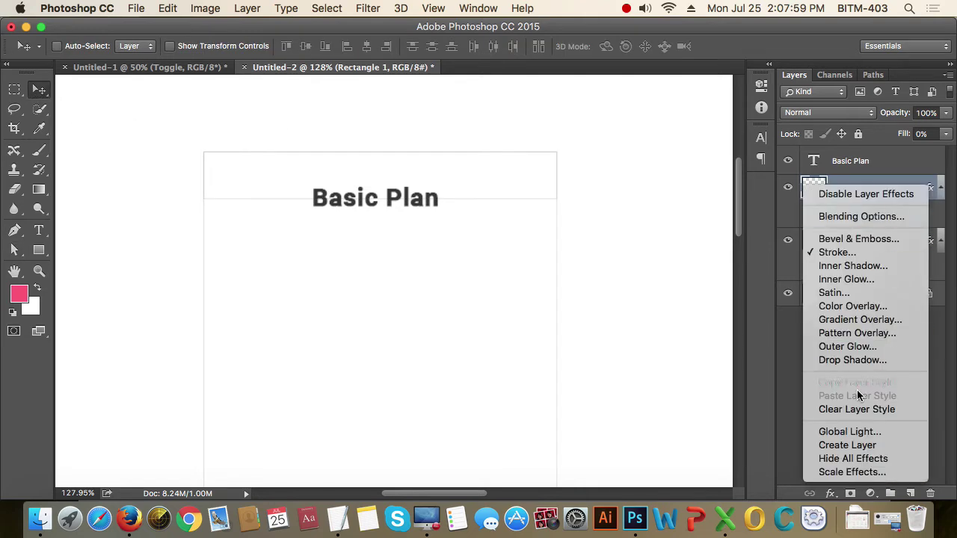
pyautogui.click(872, 409)
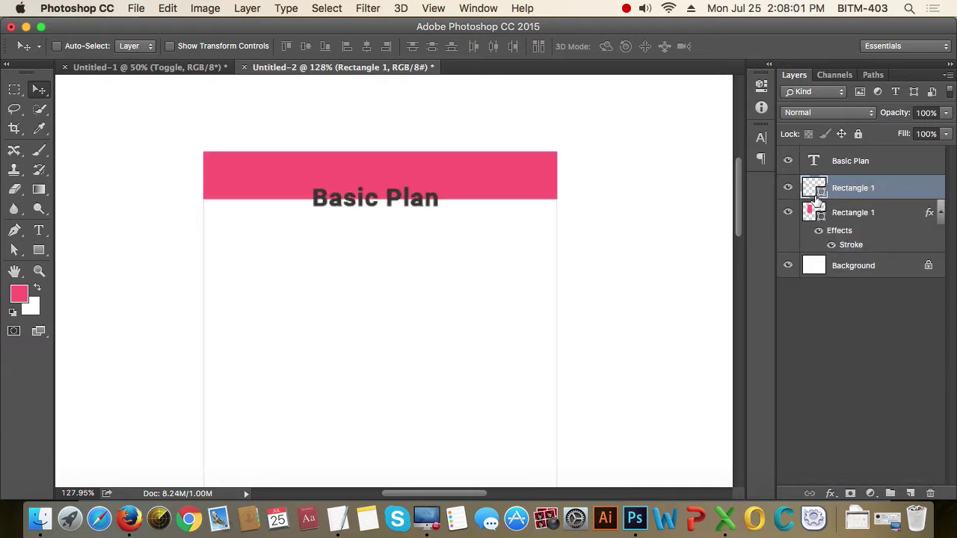
# Move the "Basic Plan" text up into the pink header band and centre it horizontally on the band
pyautogui.click(852, 163)
pyautogui.moveTo(418, 207); pyautogui.dragTo(416, 175)
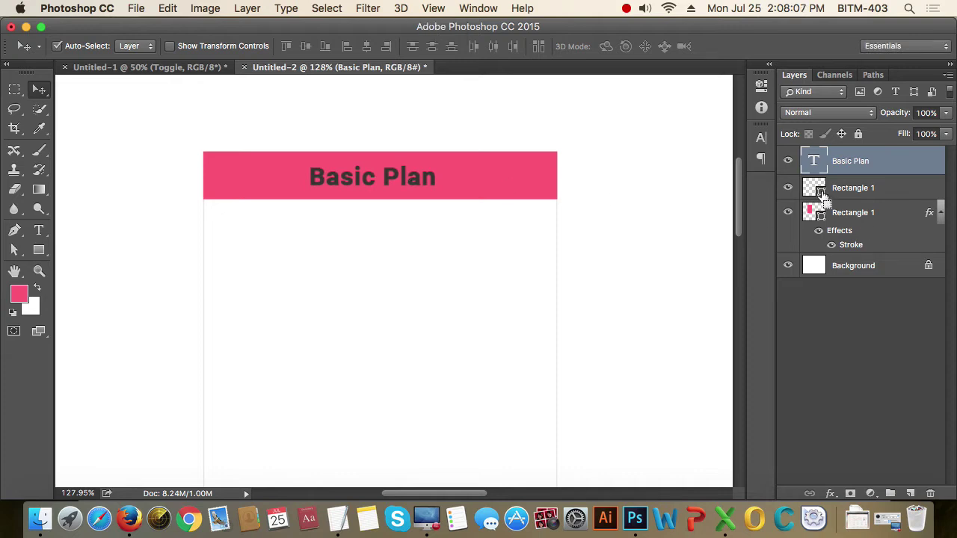
pyautogui.keyDown('super'); pyautogui.click(819, 208); pyautogui.keyUp('super')
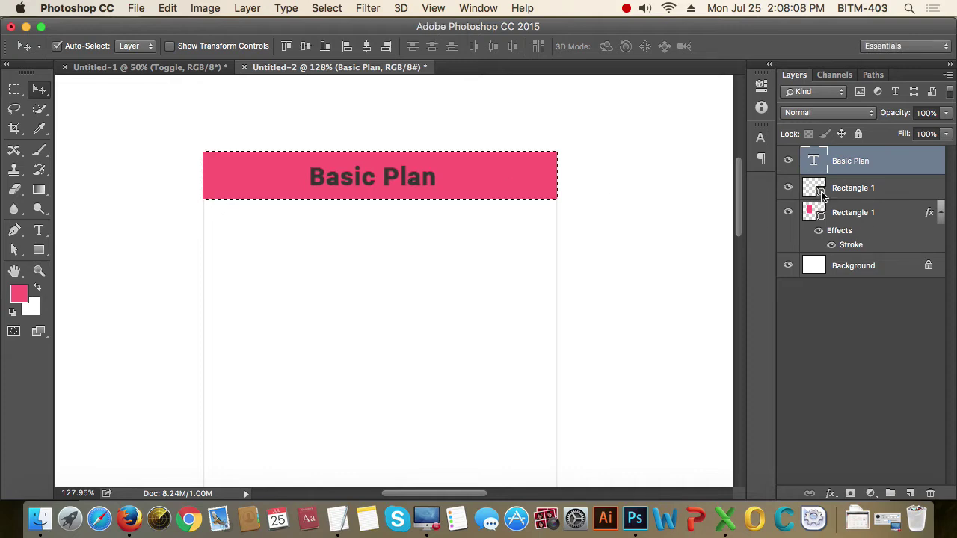
pyautogui.click(367, 46)
pyautogui.press('super+d')
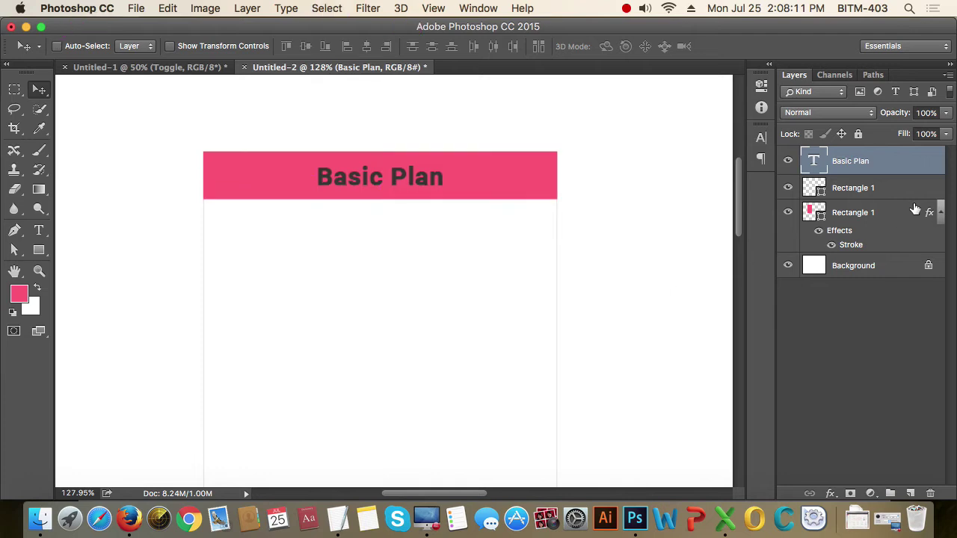
# Change the "Basic Plan" text colour to white (ffffff)
pyautogui.press('t')
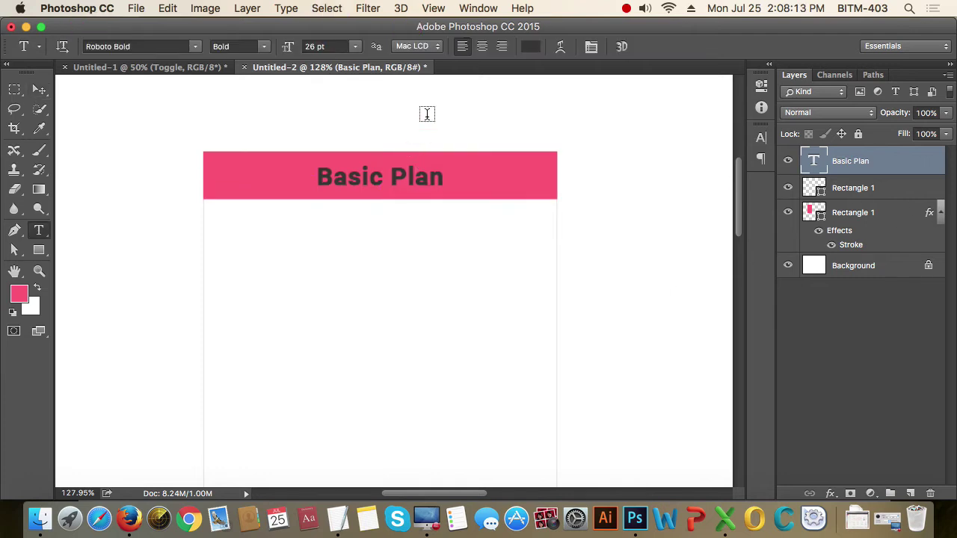
pyautogui.click(531, 47)
pyautogui.click(598, 207)
pyautogui.click(471, 110)
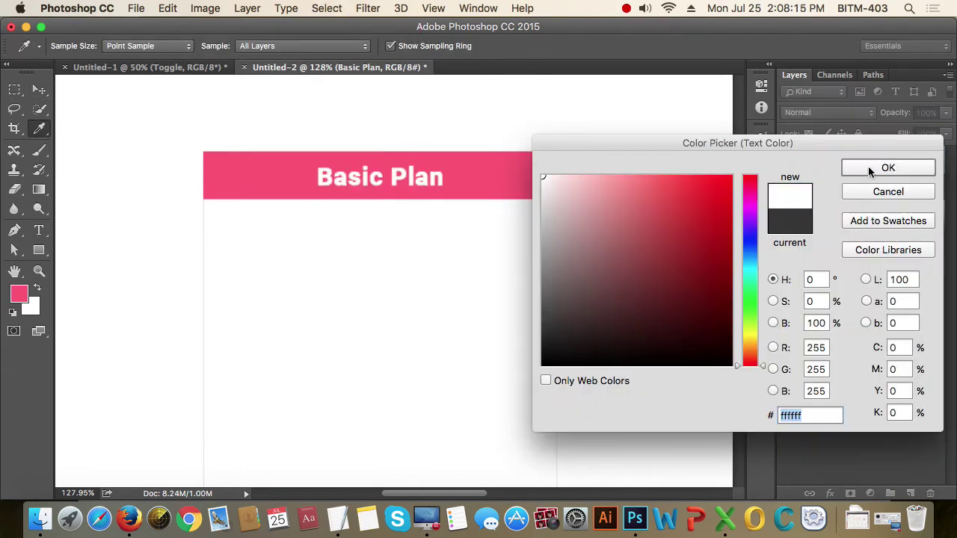
pyautogui.click(870, 170)
pyautogui.press('v')
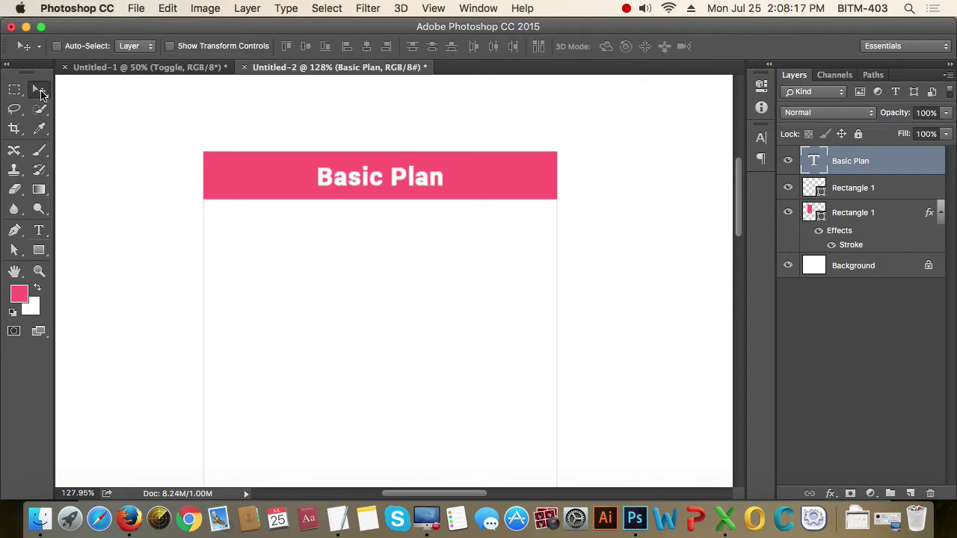
# Set the pink header band's height to 80 px
pyautogui.press('super+1')
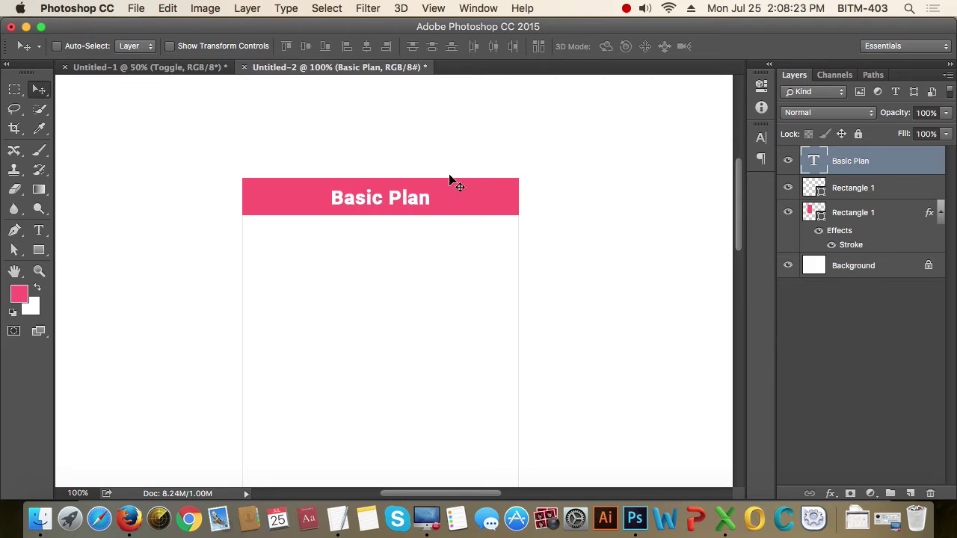
pyautogui.click(866, 192)
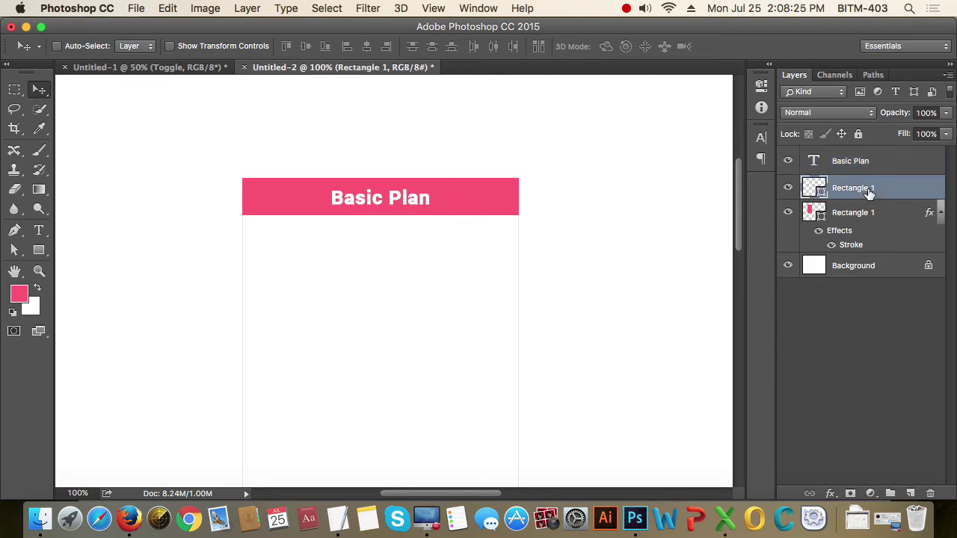
pyautogui.press('a')
pyautogui.moveTo(222, 198); pyautogui.dragTo(546, 275)
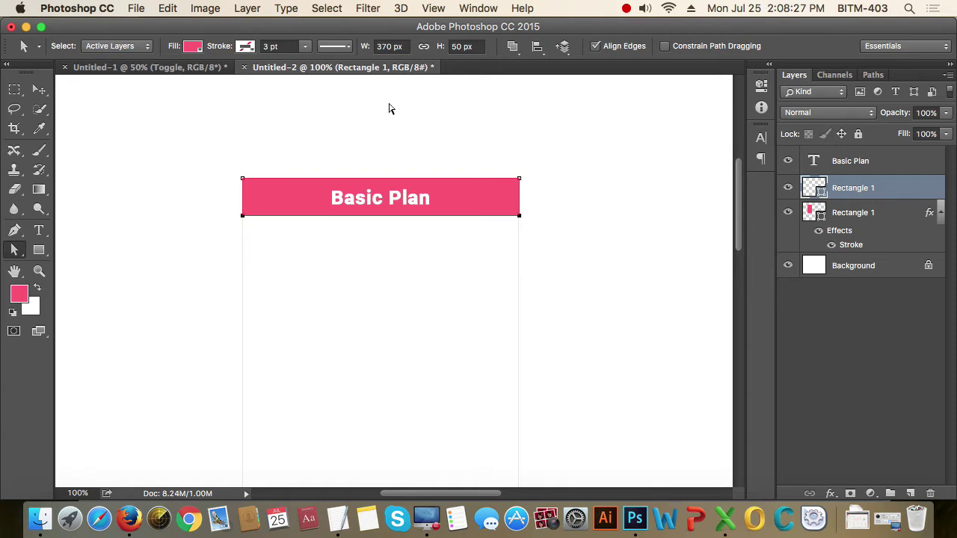
pyautogui.click(480, 47)
pyautogui.write('80')
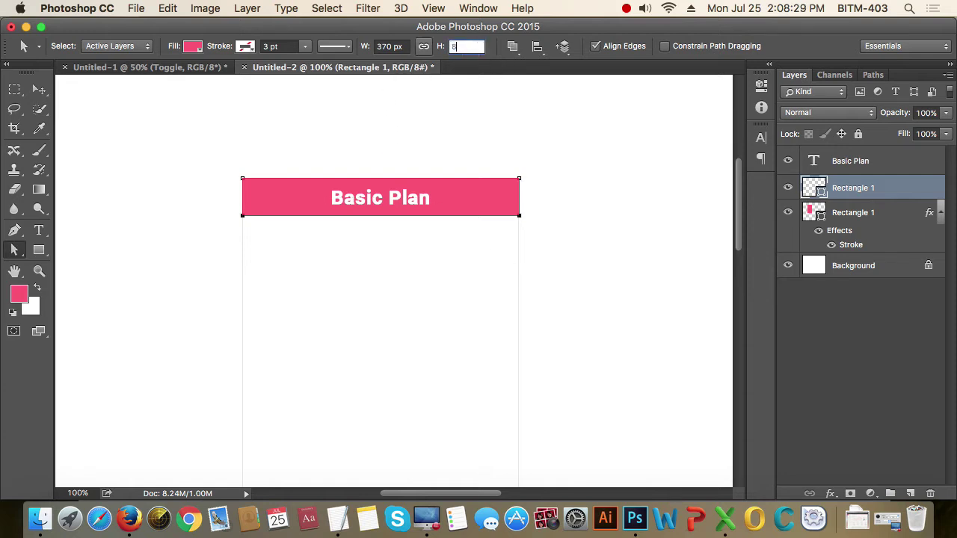
pyautogui.press('Return')
# Centre the "Basic Plan" text vertically on the pink header band
pyautogui.click(39, 90)
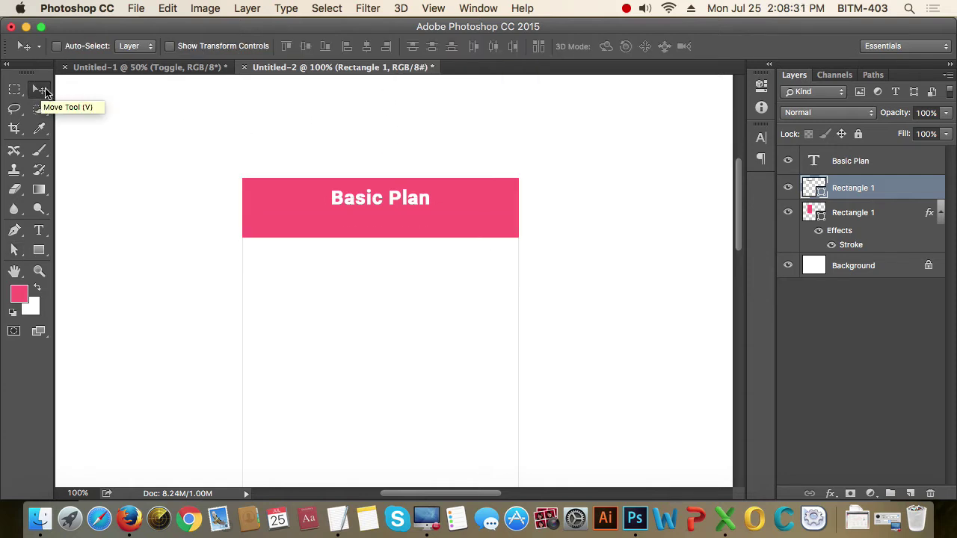
pyautogui.keyDown('ctrl'); pyautogui.click(815, 213); pyautogui.keyUp('ctrl')
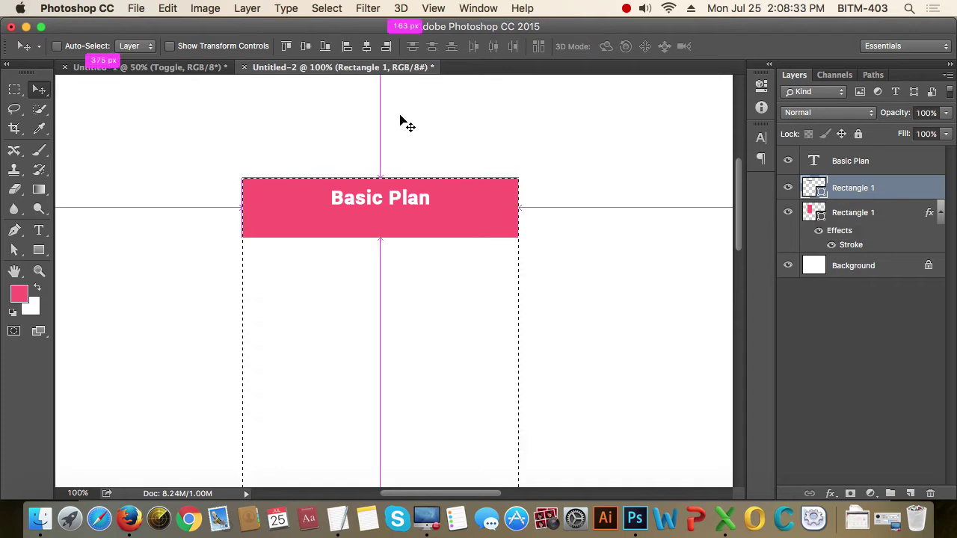
pyautogui.keyDown('ctrl'); pyautogui.click(819, 193); pyautogui.keyUp('ctrl')
pyautogui.click(833, 163)
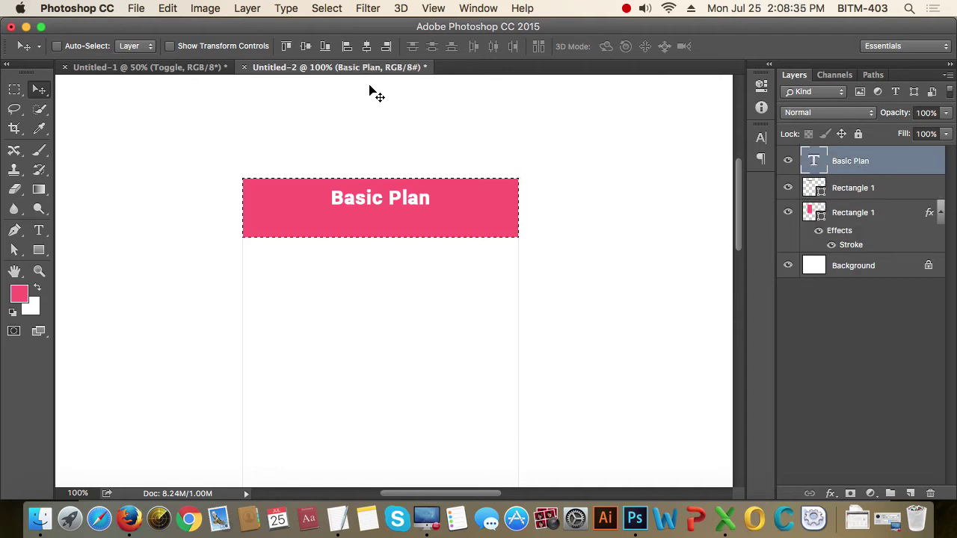
pyautogui.click(306, 46)
pyautogui.click(559, 245)
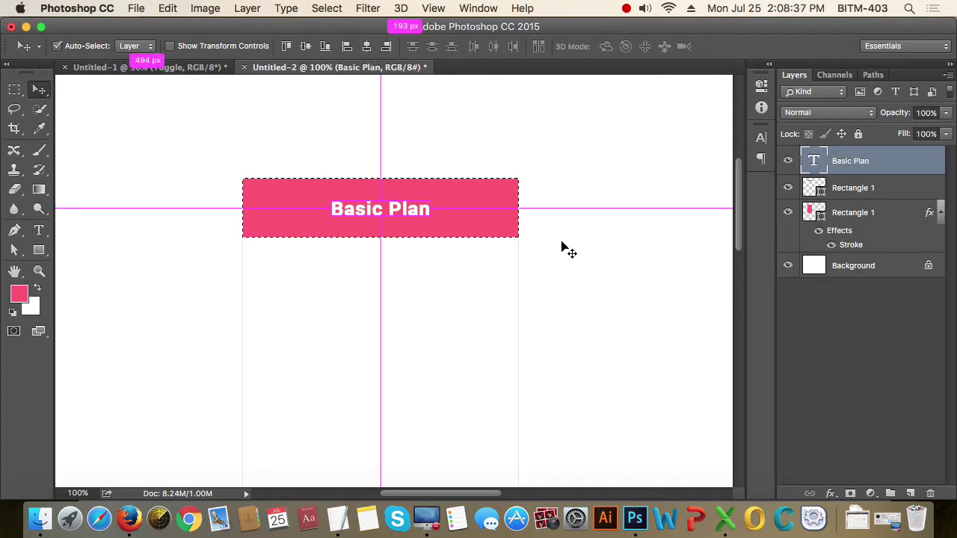
pyautogui.press('super+d')
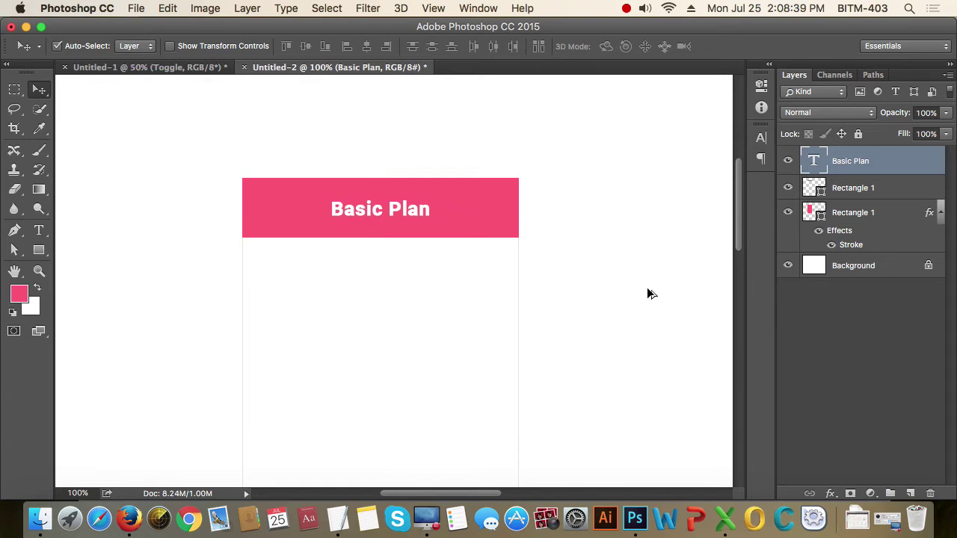
# Group the "Basic Plan" text layer with the pink header band and name the group "Title"
pyautogui.scroll(-3, 616, 258)
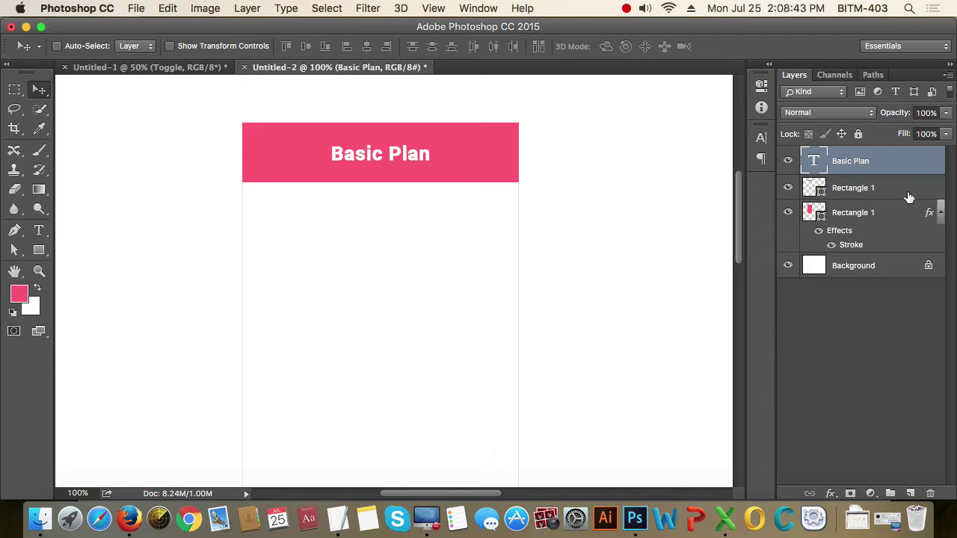
pyautogui.click(943, 211)
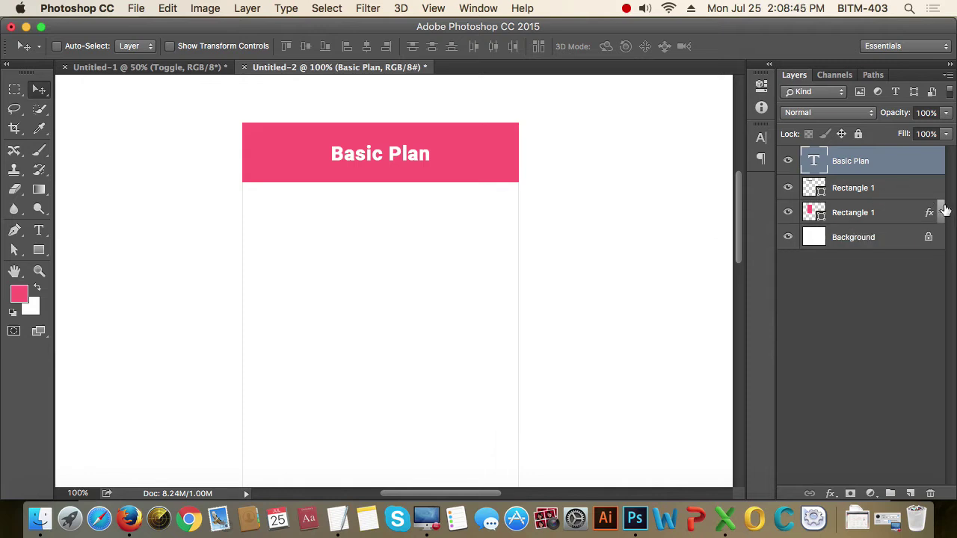
pyautogui.keyDown('shift'); pyautogui.click(872, 188); pyautogui.keyUp('shift')
pyautogui.press('super+g')
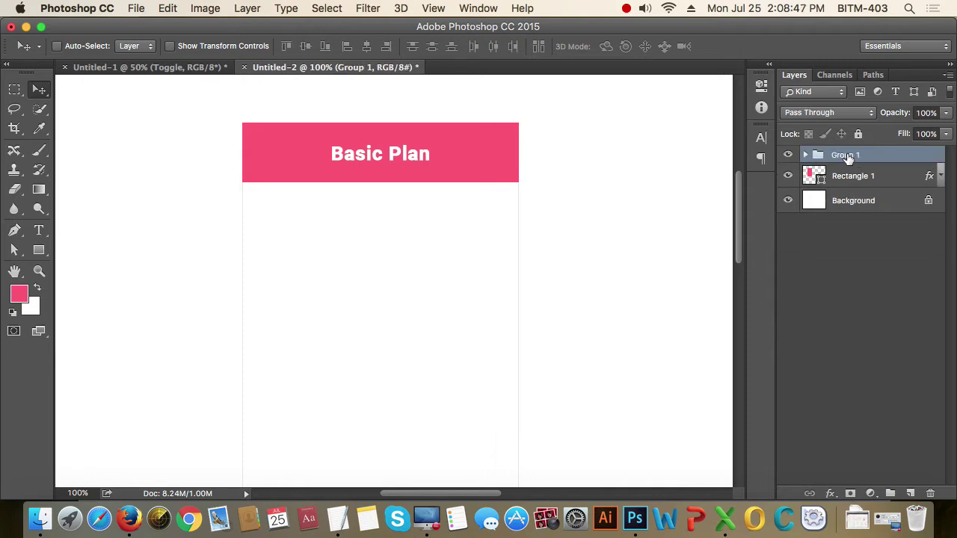
pyautogui.doubleClick(847, 154)
pyautogui.write('Title')
pyautogui.press('Return')
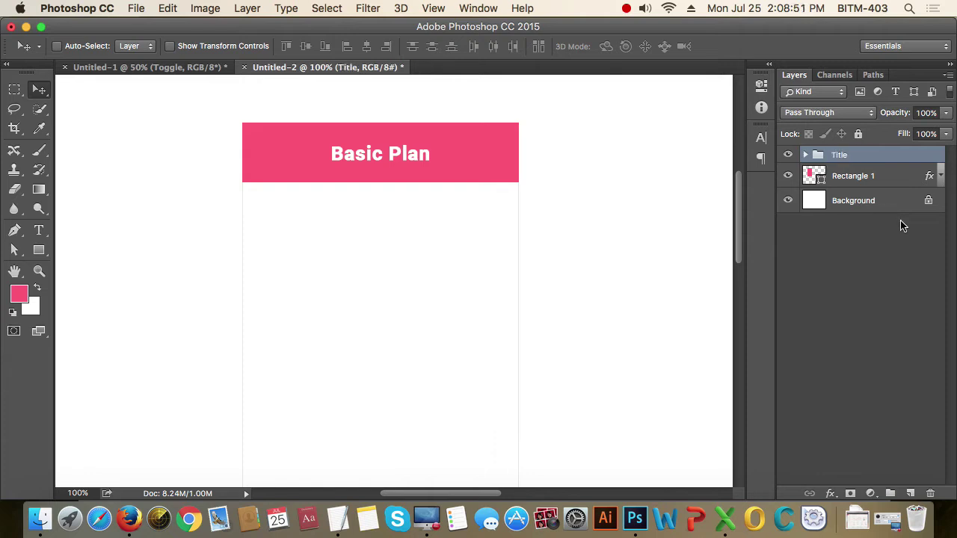
# Rename the outlined column rectangle's layer to "BG"
pyautogui.doubleClick(858, 176)
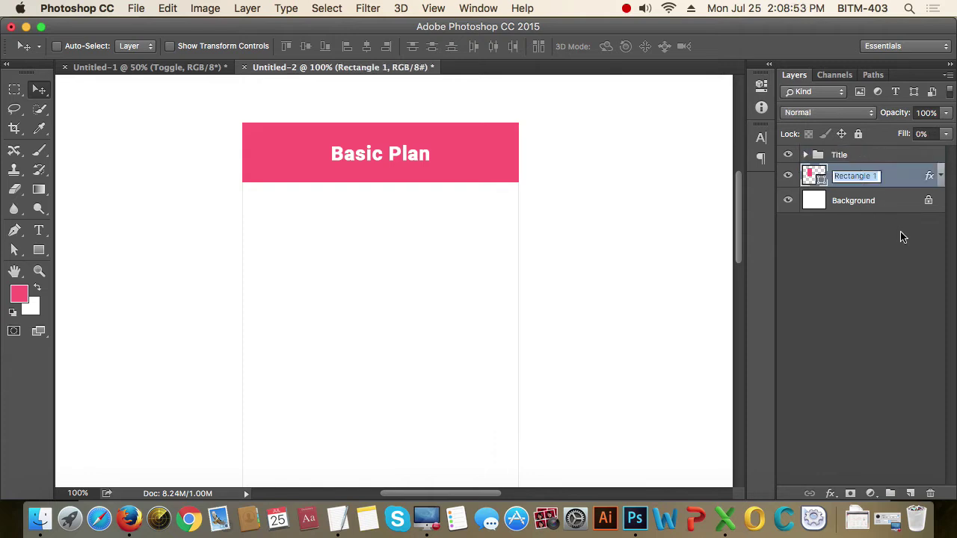
pyautogui.write('BG')
pyautogui.press('Return')
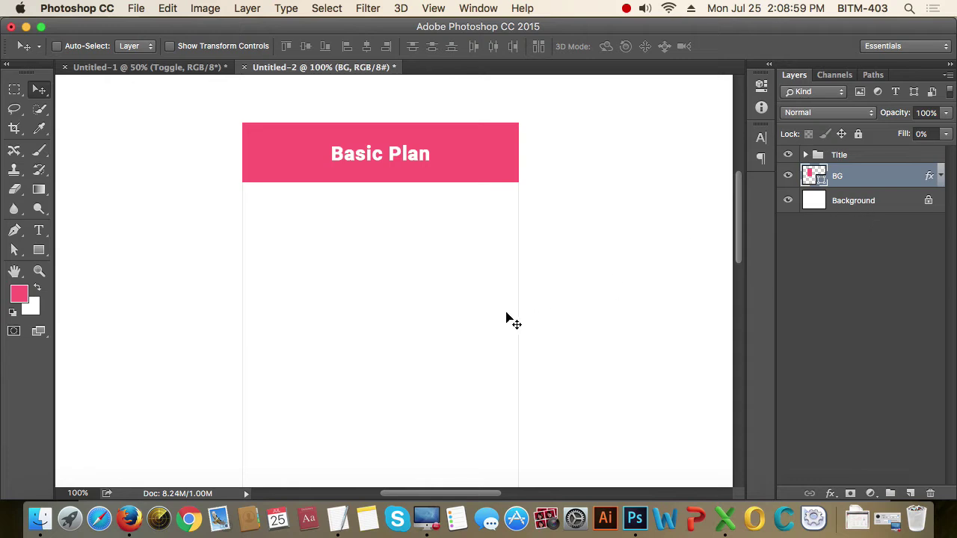
# Add the text "$99" below the header band and colour it with the band's pink
pyautogui.press('t')
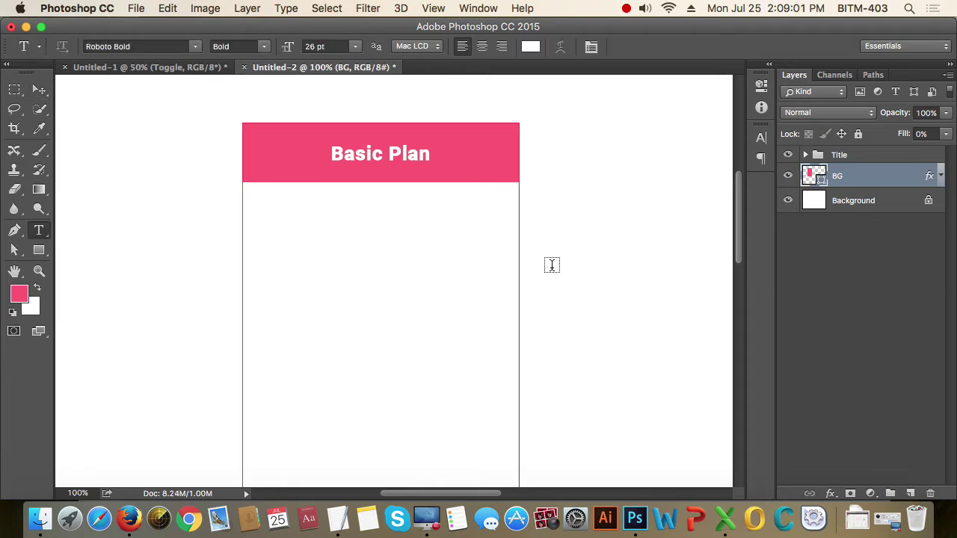
pyautogui.click(347, 236)
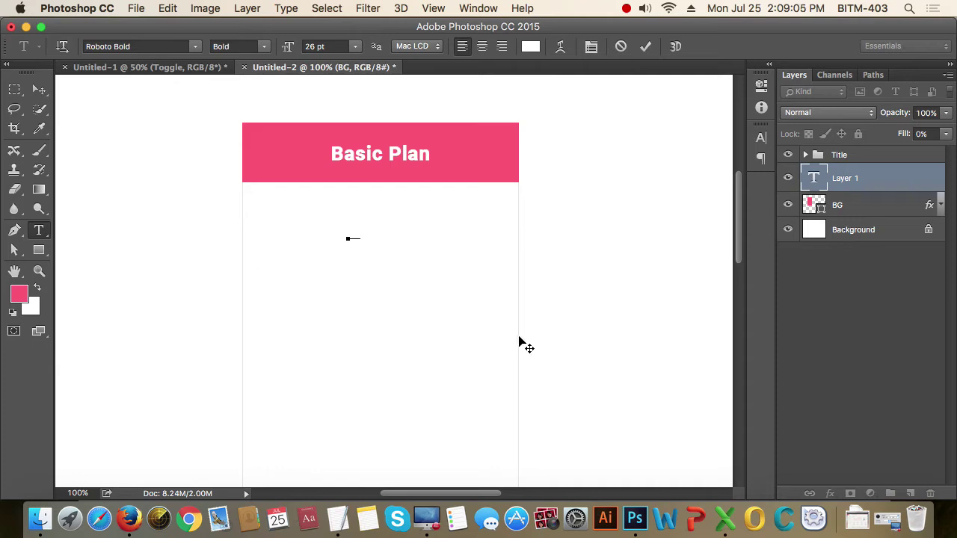
pyautogui.press('super+v')
pyautogui.click(532, 47)
pyautogui.click(492, 132)
pyautogui.click(900, 170)
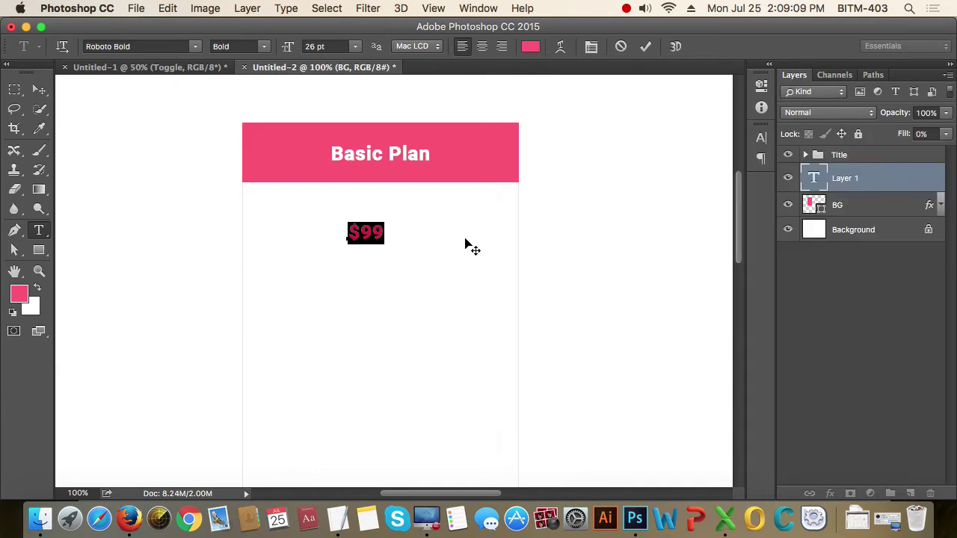
# Set the "$99" text to 70 pt Roboto Light and place it centrally beneath the "Basic Plan" title
pyautogui.click(331, 46)
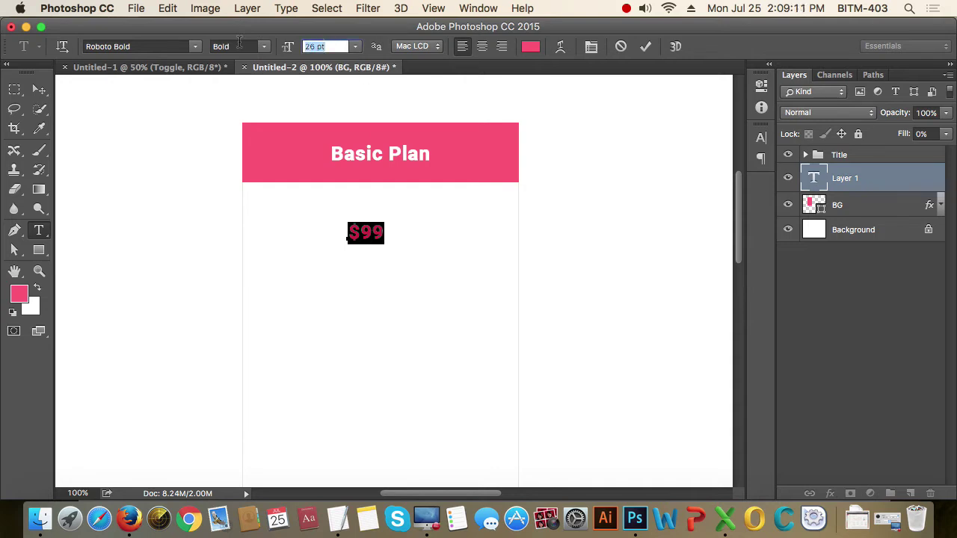
pyautogui.write('70')
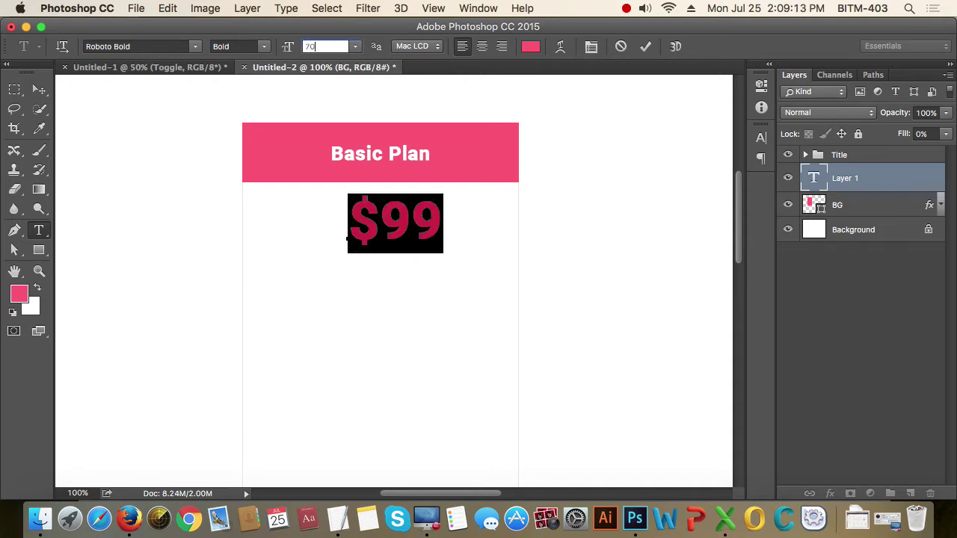
pyautogui.click(198, 47)
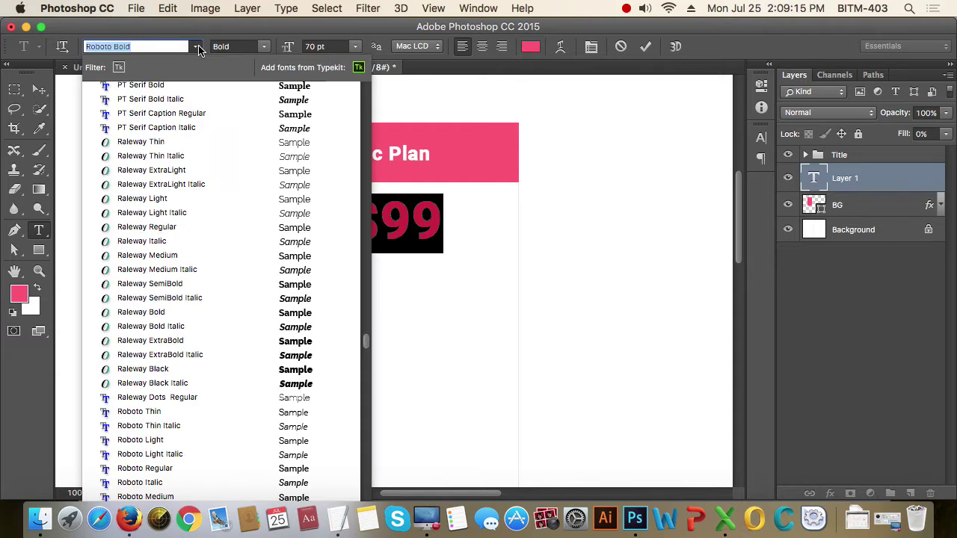
pyautogui.click(199, 50)
pyautogui.click(263, 46)
pyautogui.click(265, 61)
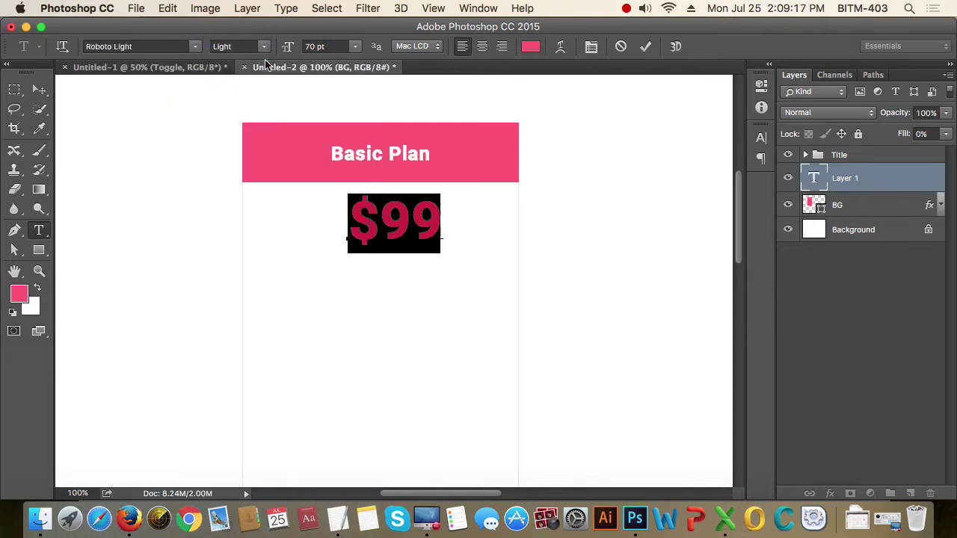
pyautogui.click(39, 90)
pyautogui.moveTo(395, 247)
pyautogui.mouseDown()
pyautogui.moveTo(375, 274)
pyautogui.moveTo(402, 248)
pyautogui.mouseUp()
# Search the Roboto family for another style for the "$99" text and reapply Roboto Light
pyautogui.press('t')
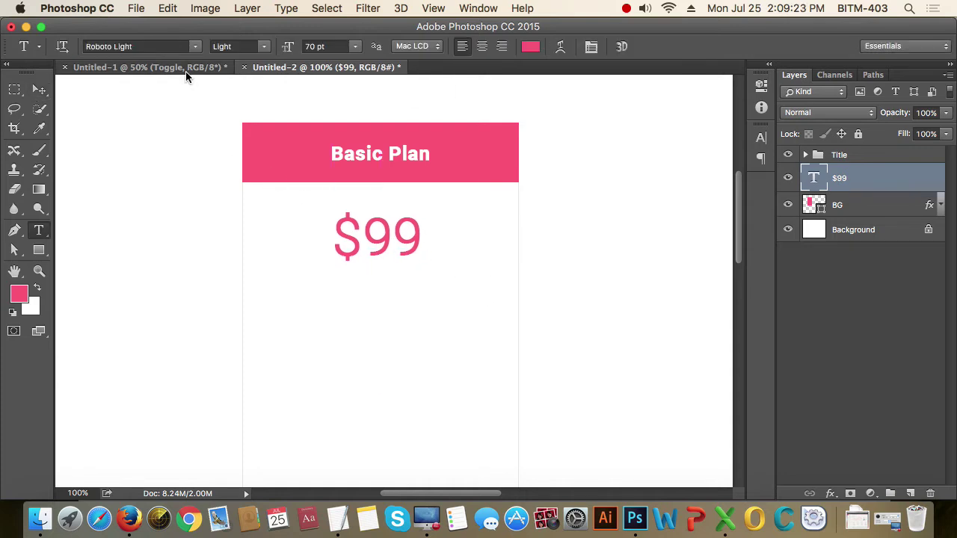
pyautogui.click(131, 47)
pyautogui.click(132, 46)
pyautogui.doubleClick(132, 46)
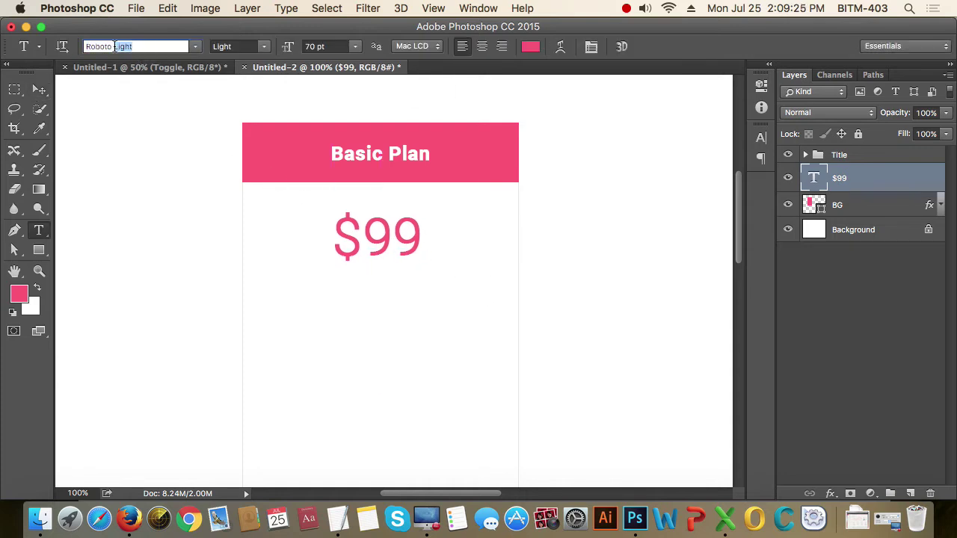
pyautogui.write('s')
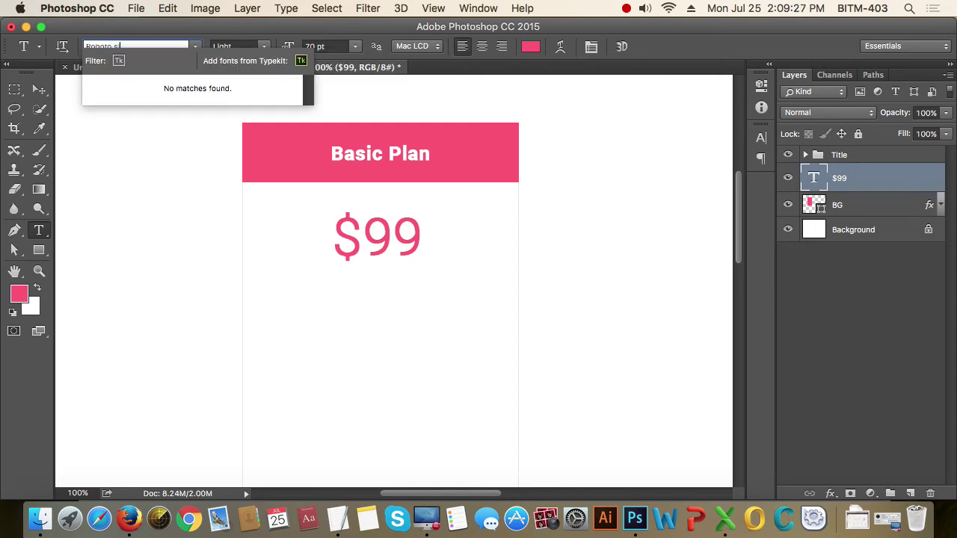
pyautogui.press('BackSpace')
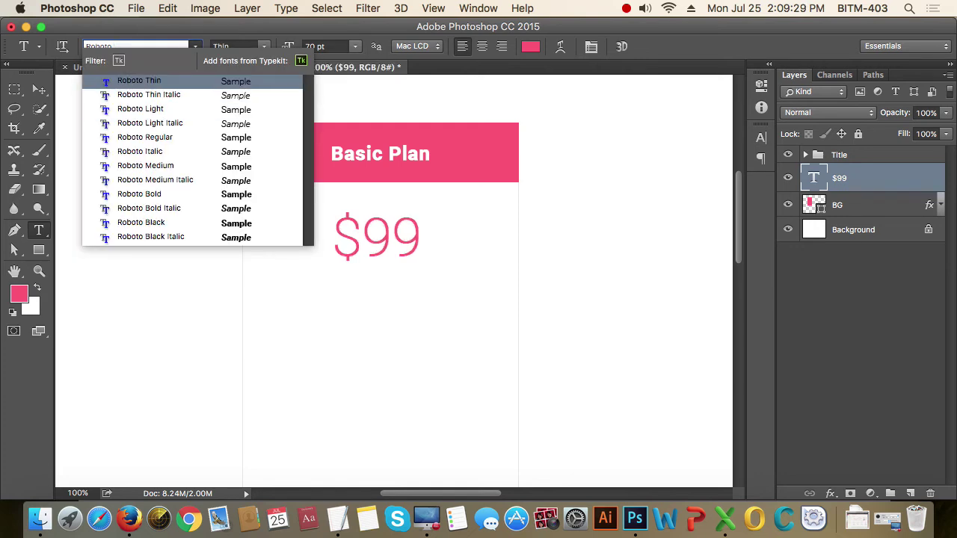
pyautogui.click(203, 110)
# Enlarge the "$99" text to 120 pt and move it clear of the header band, roughly centred in the column
pyautogui.click(340, 46)
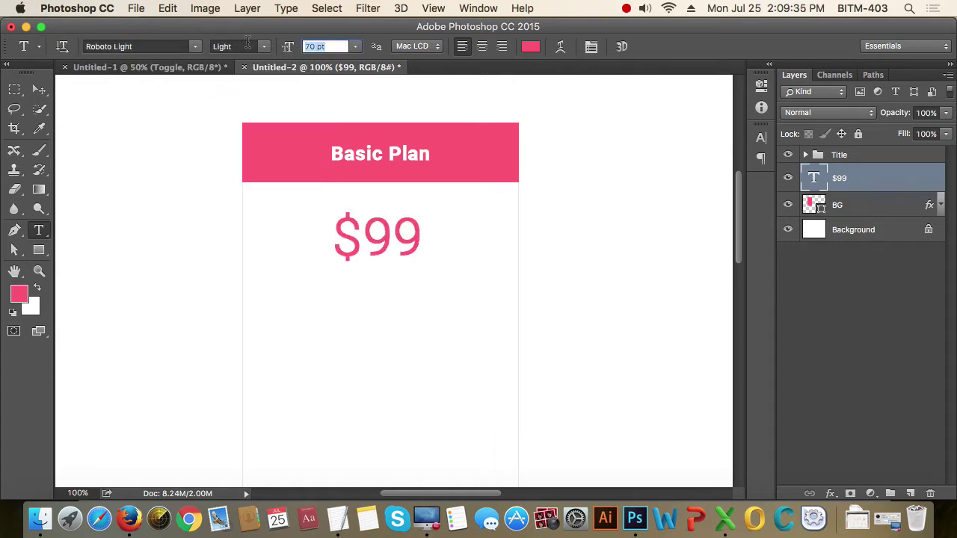
pyautogui.write('120')
pyautogui.press('Return')
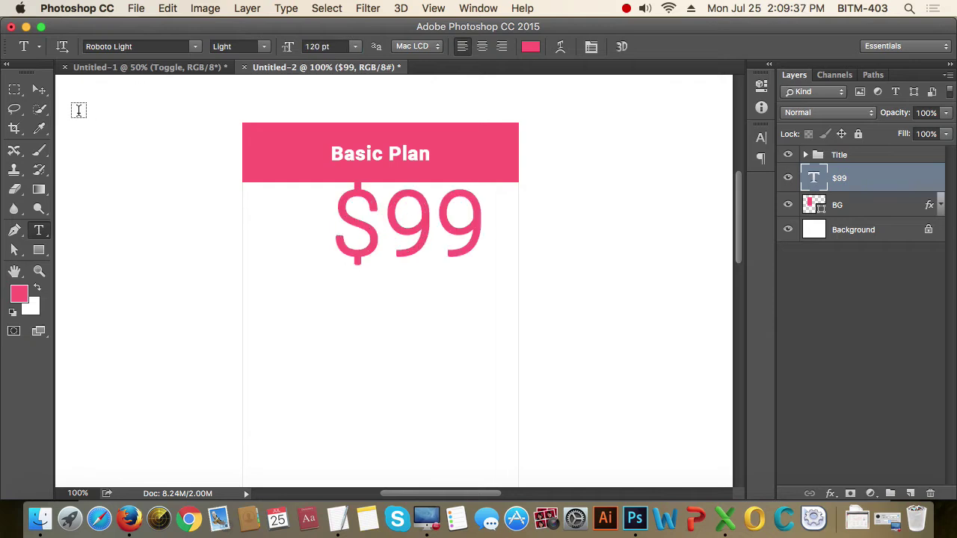
pyautogui.click(39, 89)
pyautogui.moveTo(407, 238); pyautogui.dragTo(304, 267)
# Reduce only the dollar sign of the price to 42 pt
pyautogui.press('t')
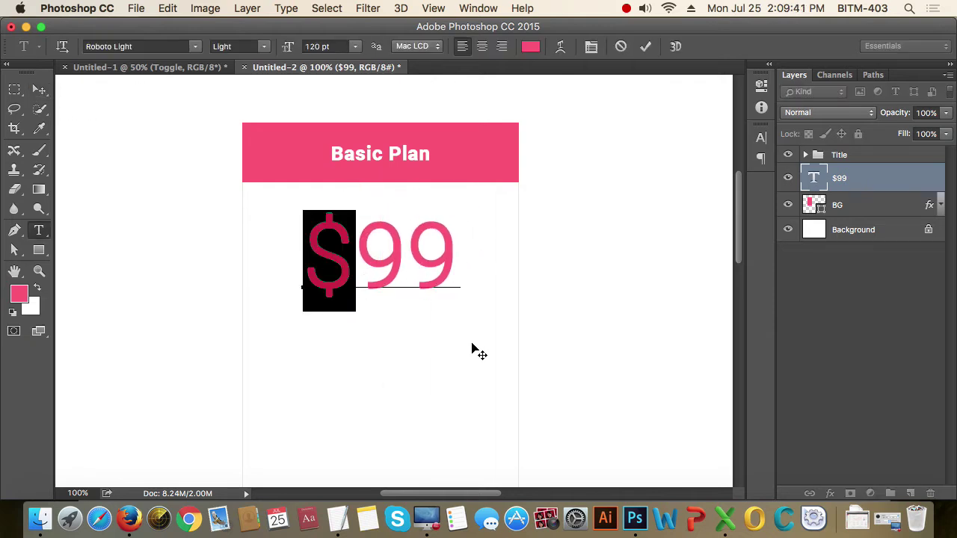
pyautogui.click(330, 46)
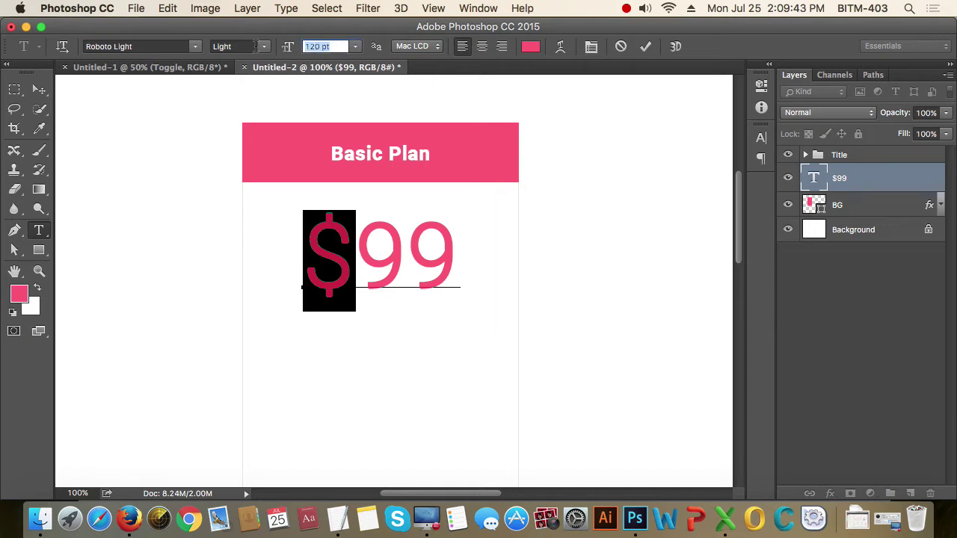
pyautogui.write('60')
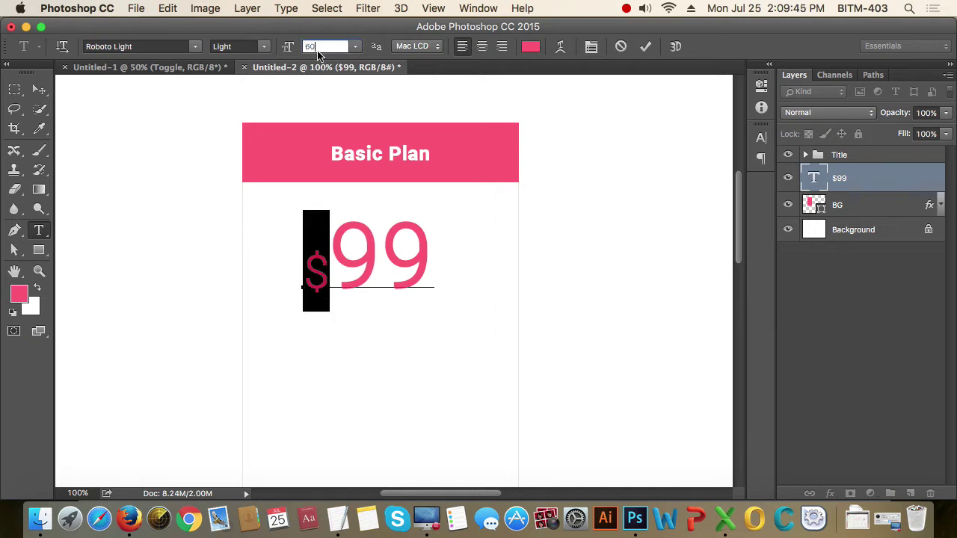
pyautogui.press('Return')
pyautogui.write('42')
pyautogui.press('Return')
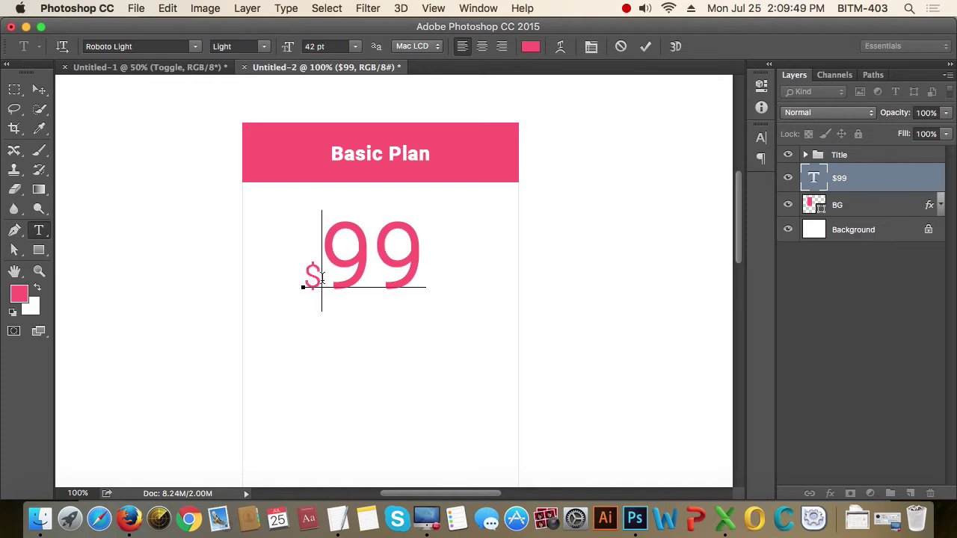
# Raise the dollar sign with a 54 pt baseline shift and nudge the price towards the column's centre
pyautogui.press('super+t')
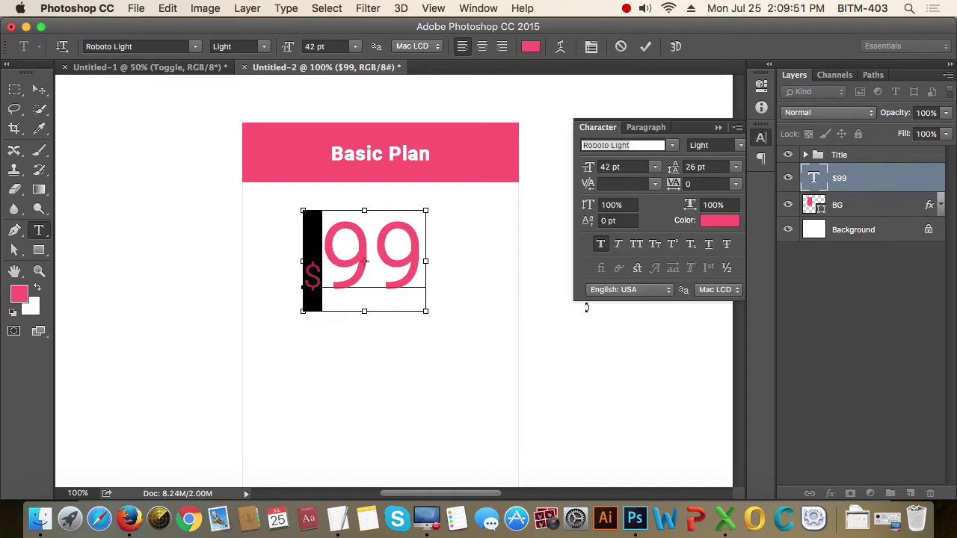
pyautogui.click(620, 221)
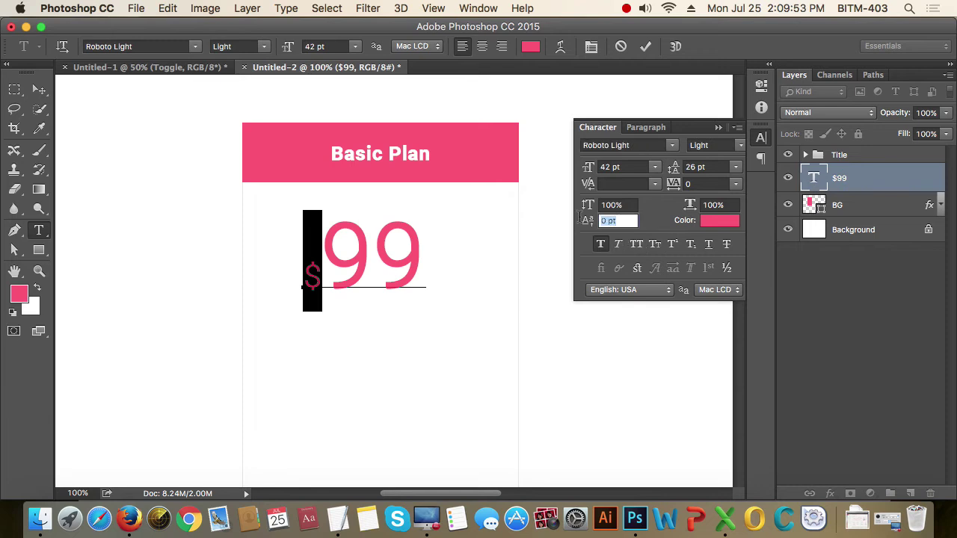
pyautogui.moveTo(580, 217); pyautogui.dragTo(581, 221)
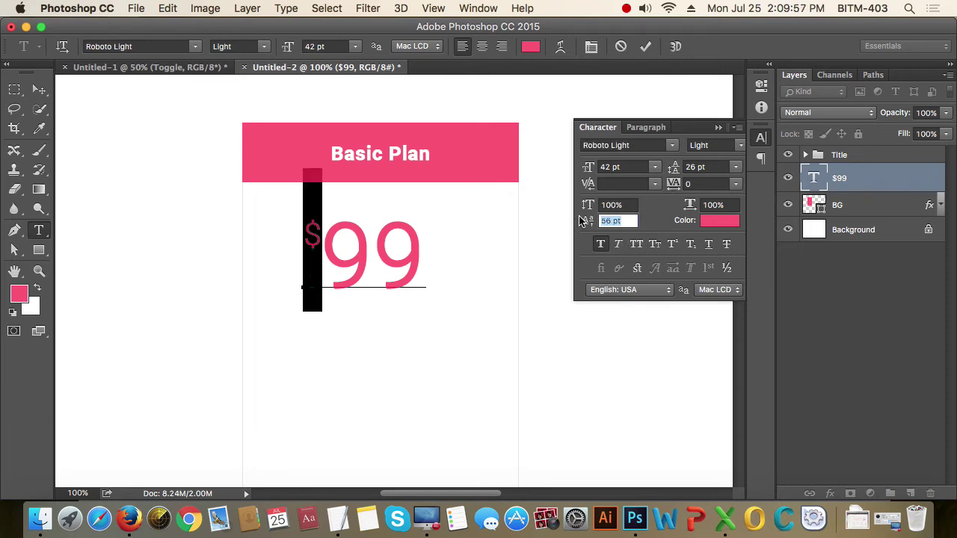
pyautogui.click(761, 138)
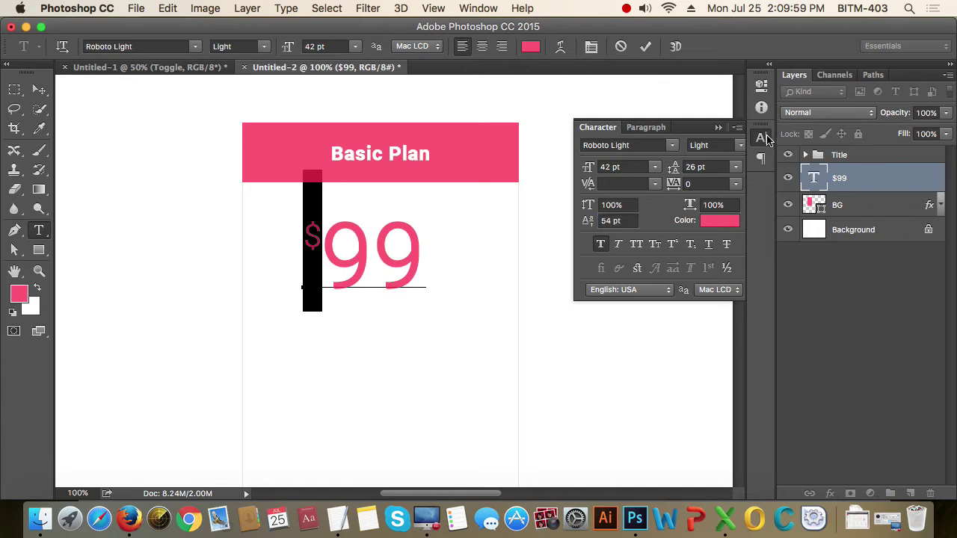
pyautogui.click(39, 90)
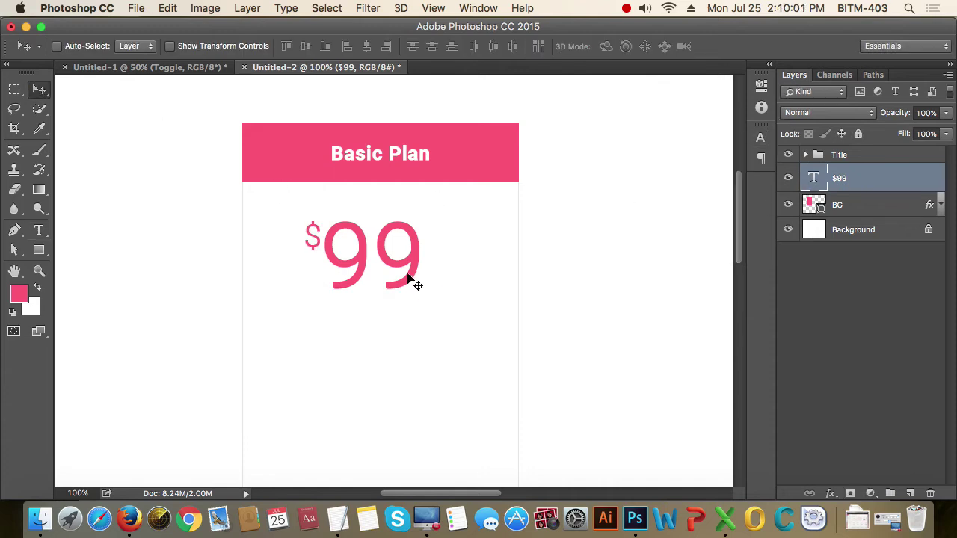
pyautogui.moveTo(413, 282); pyautogui.dragTo(408, 269)
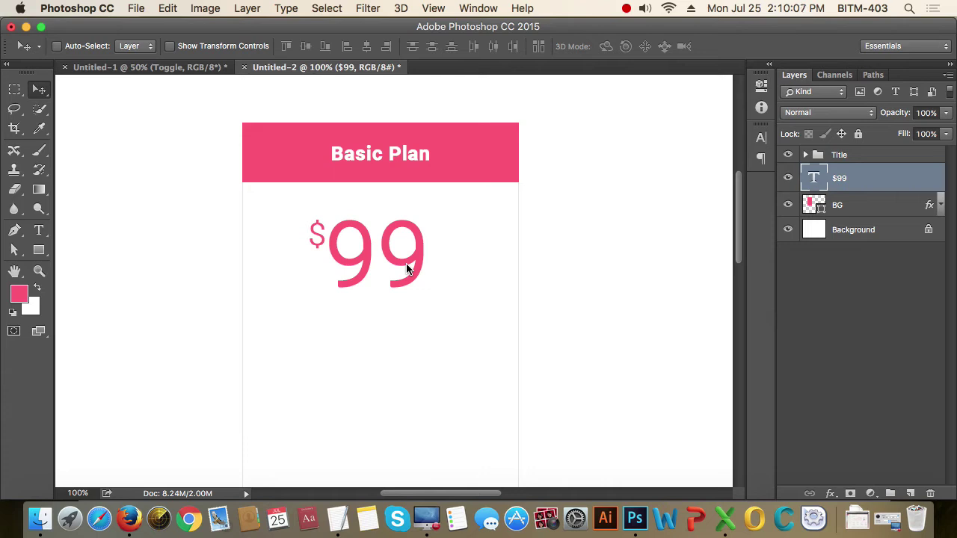
# Add the text "Monthly" outside the column's right edge and set its baseline shift to 0 pt
pyautogui.press('t')
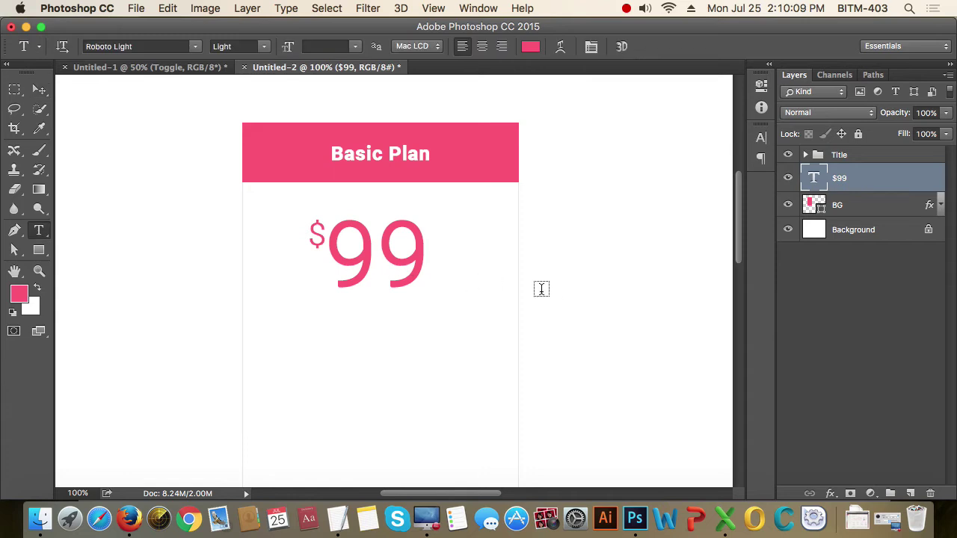
pyautogui.click(554, 284)
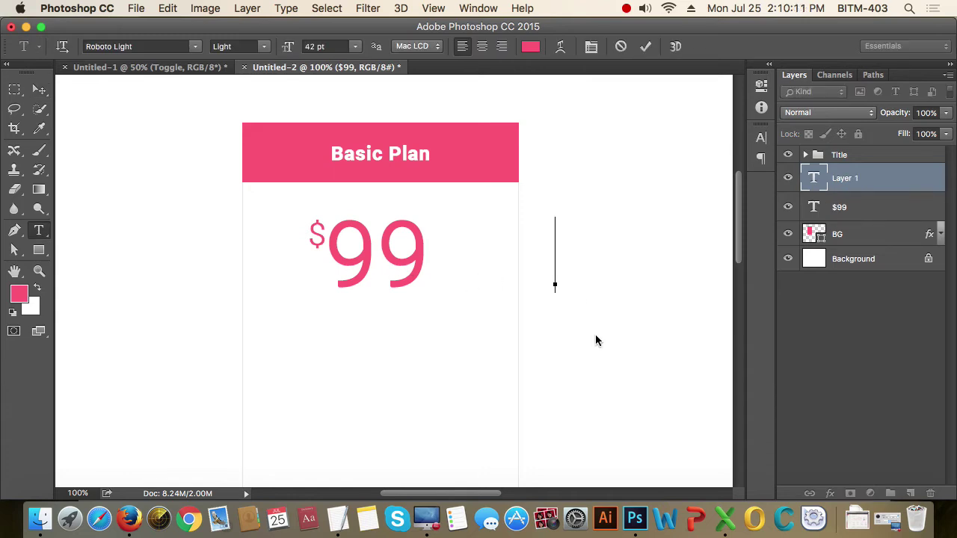
pyautogui.write('Monthly')
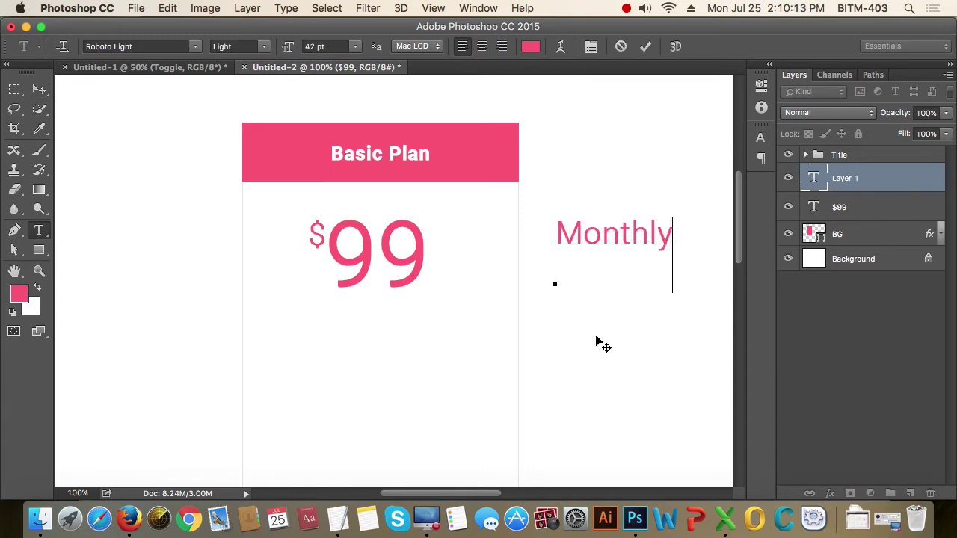
pyautogui.press('super+a')
pyautogui.press('super+t')
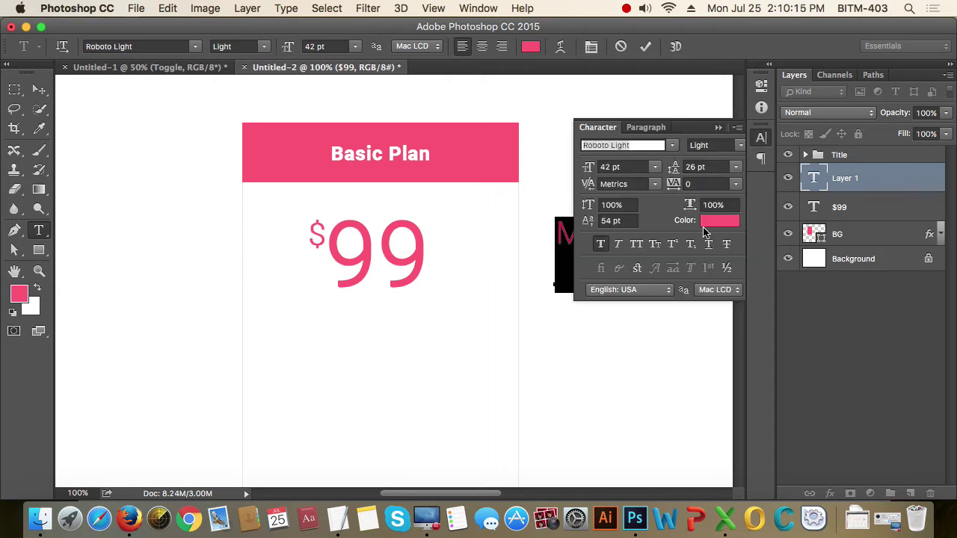
pyautogui.click(629, 221)
pyautogui.write('0')
pyautogui.press('Return')
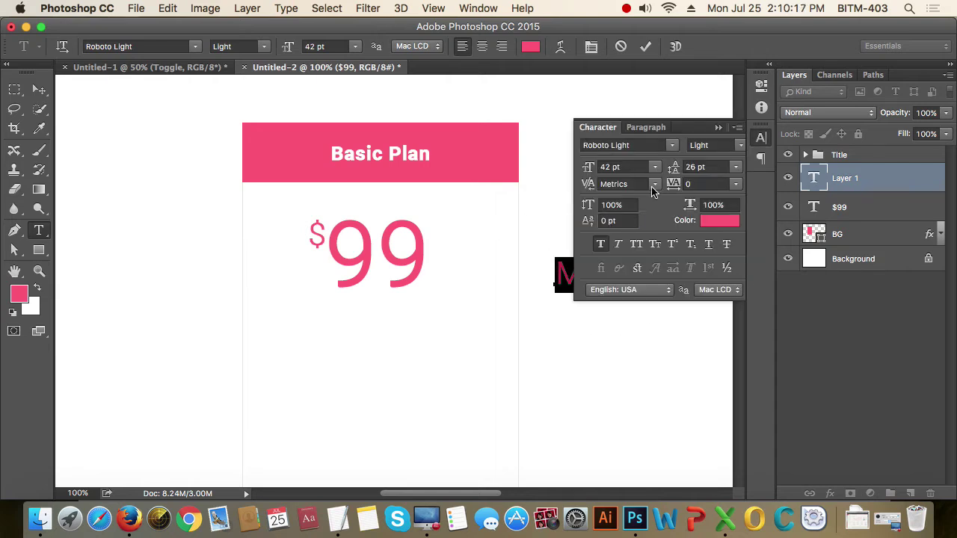
pyautogui.click(764, 140)
# Move the "Monthly" text to the lower right of the price and set its size to 20 pt
pyautogui.click(39, 89)
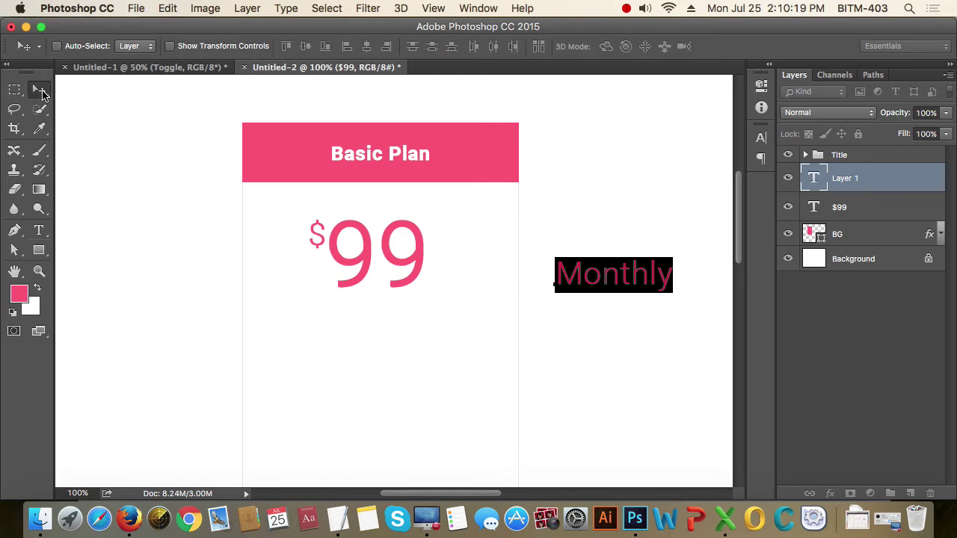
pyautogui.moveTo(631, 281); pyautogui.dragTo(506, 292)
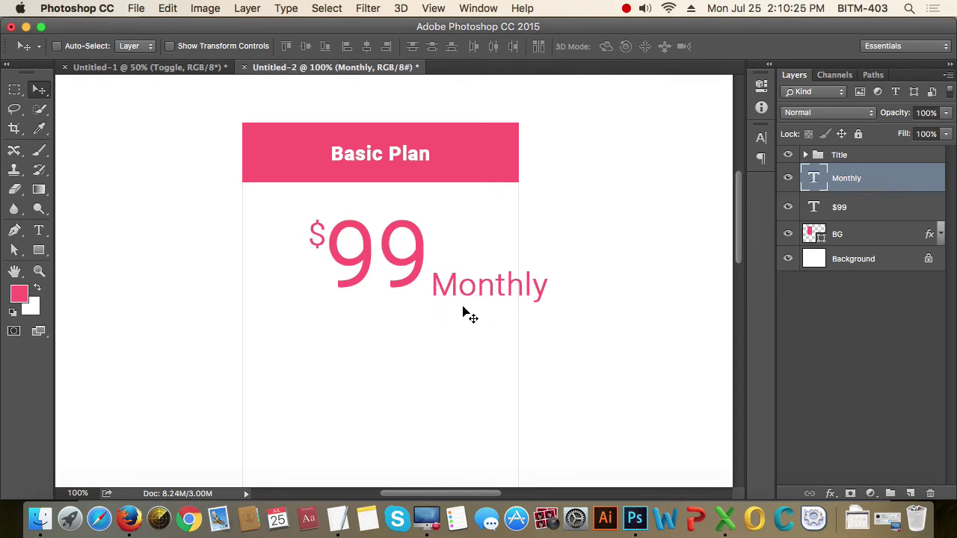
pyautogui.press('t')
pyautogui.click(338, 47)
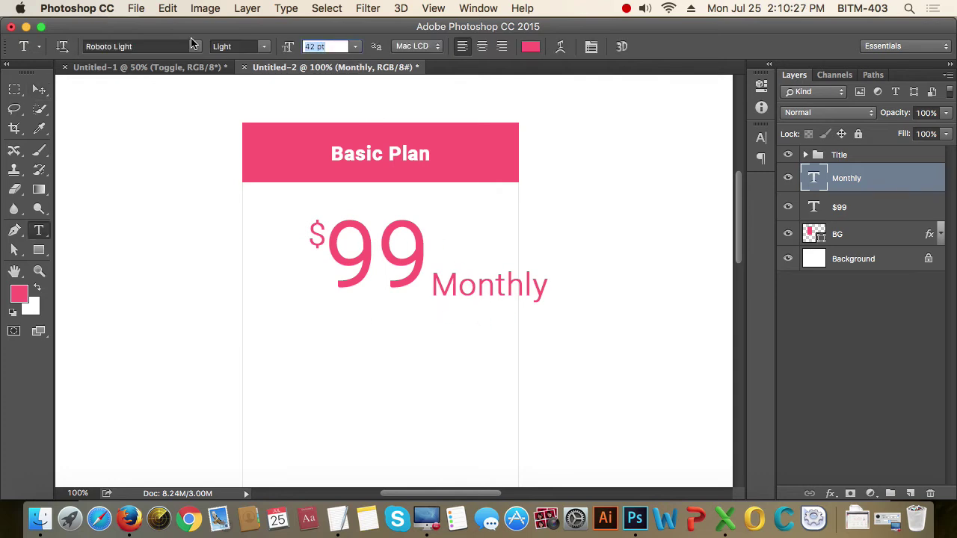
pyautogui.write('20')
pyautogui.press('Return')
# Shift the price and "Monthly" texts together slightly up and left, and place "Monthly" directly beneath the "99"
pyautogui.click(38, 89)
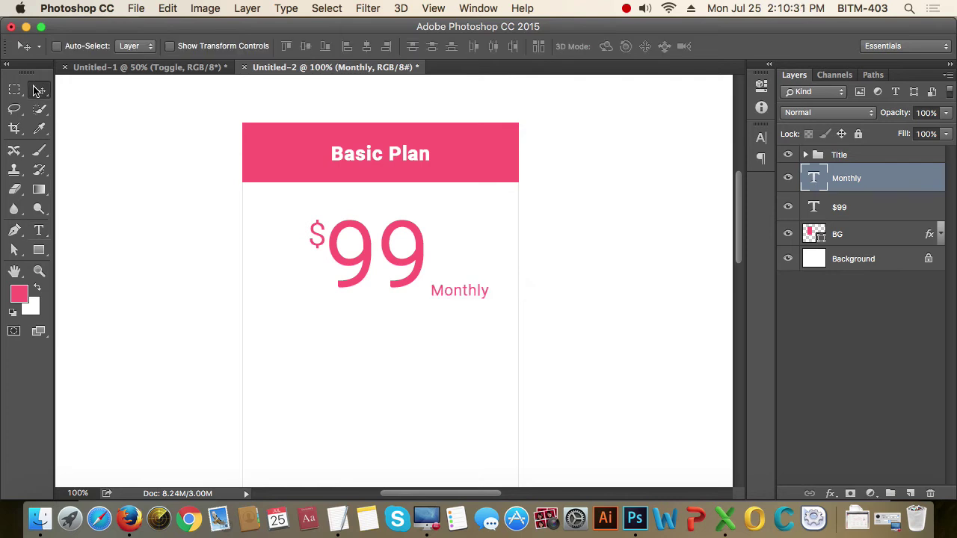
pyautogui.keyDown('shift'); pyautogui.click(873, 216); pyautogui.keyUp('shift')
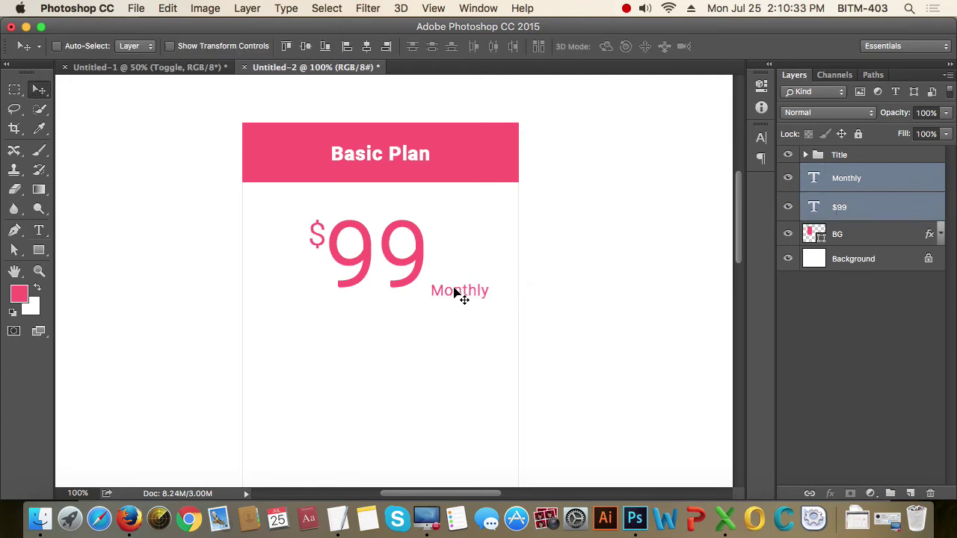
pyautogui.moveTo(453, 291)
pyautogui.mouseDown()
pyautogui.moveTo(426, 290)
pyautogui.moveTo(446, 296)
pyautogui.mouseUp()
pyautogui.click(853, 176)
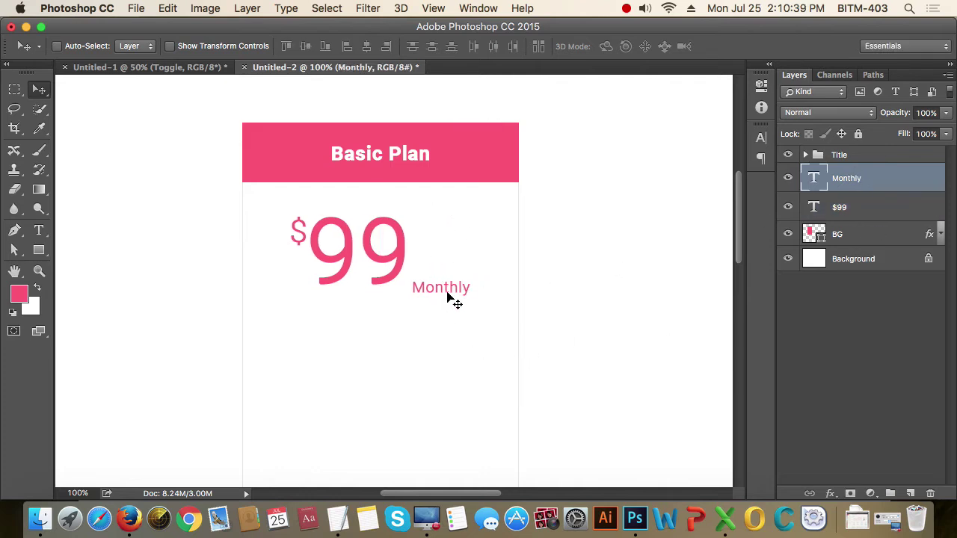
pyautogui.moveTo(446, 290); pyautogui.dragTo(366, 303)
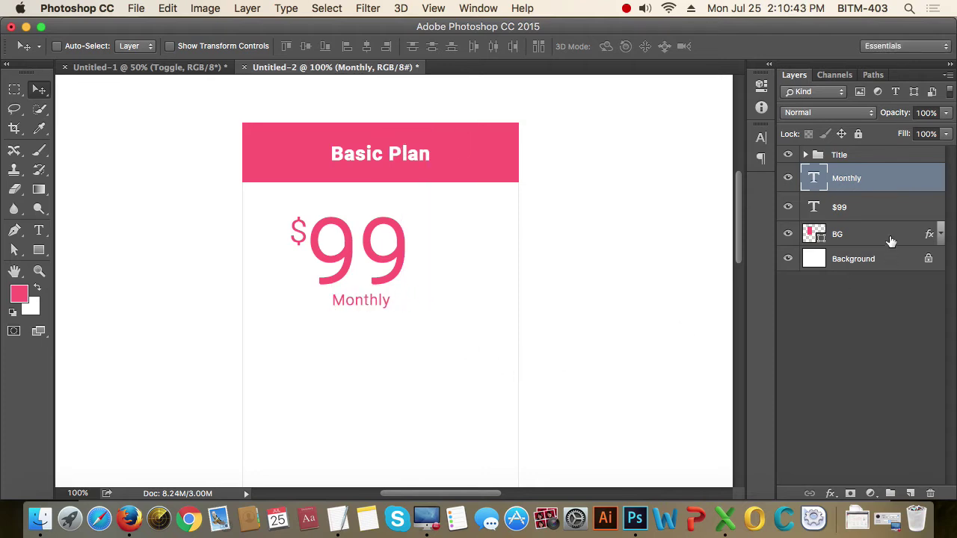
# Reorder the "Monthly" layer below the "$99" layer and shift both texts together slightly left
pyautogui.moveTo(853, 175); pyautogui.dragTo(858, 220)
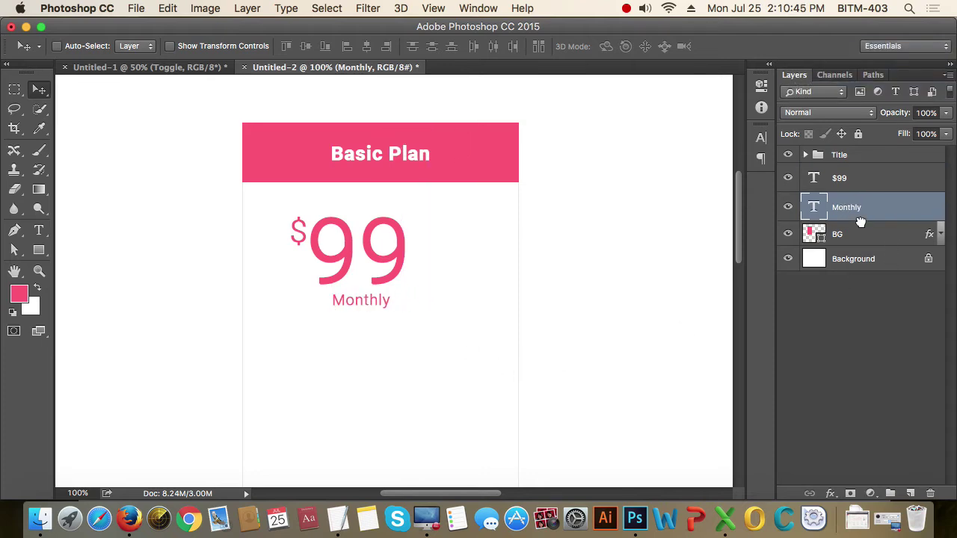
pyautogui.keyDown('shift'); pyautogui.click(854, 180); pyautogui.keyUp('shift')
pyautogui.moveTo(414, 262); pyautogui.dragTo(387, 263)
# Move the "Monthly" text to the right of the "99" and change it to "/Monthly"
pyautogui.click(833, 209)
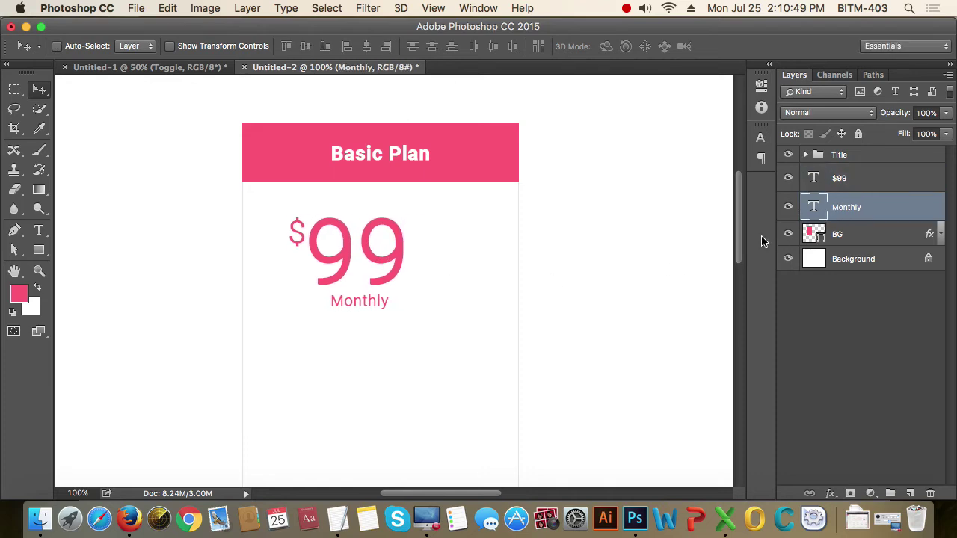
pyautogui.moveTo(371, 311); pyautogui.dragTo(449, 258)
pyautogui.press('t')
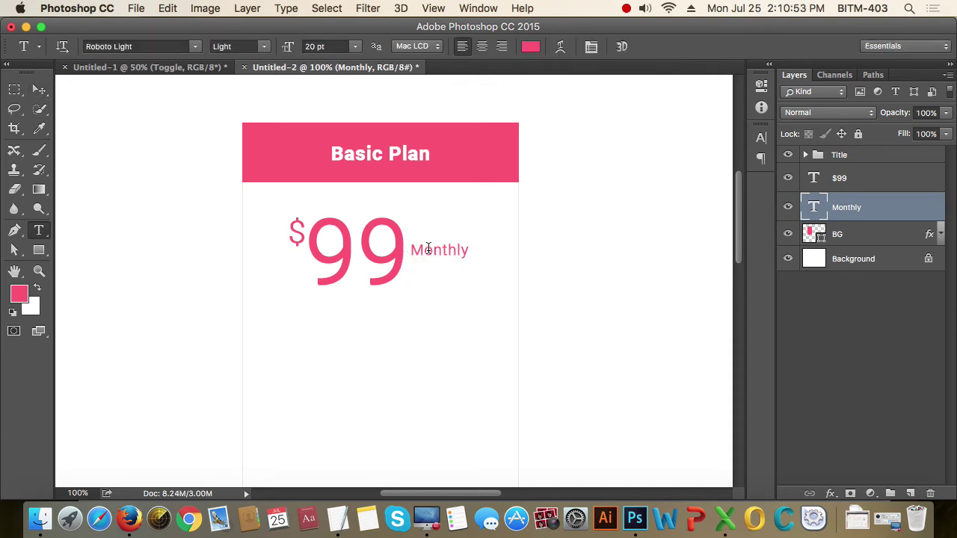
pyautogui.click(412, 250)
pyautogui.write('/')
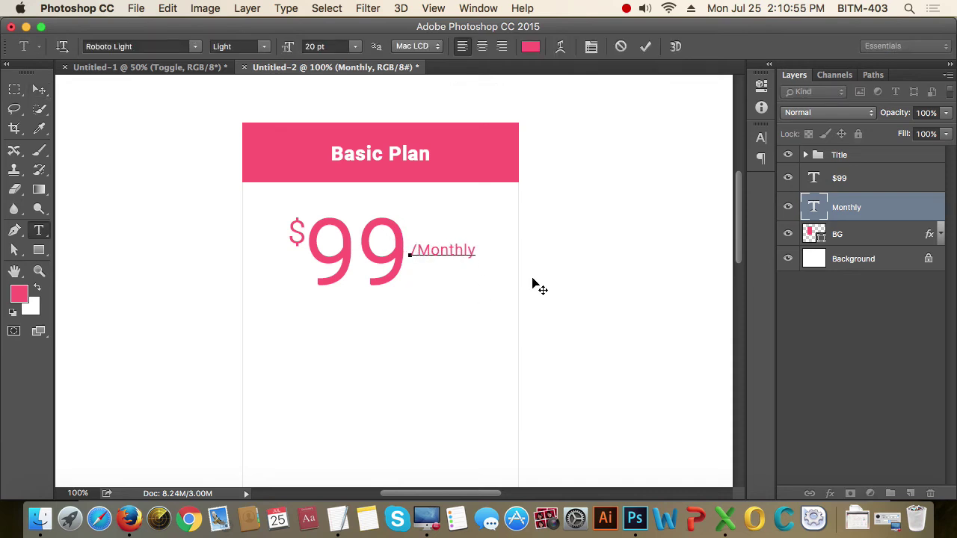
pyautogui.click(39, 89)
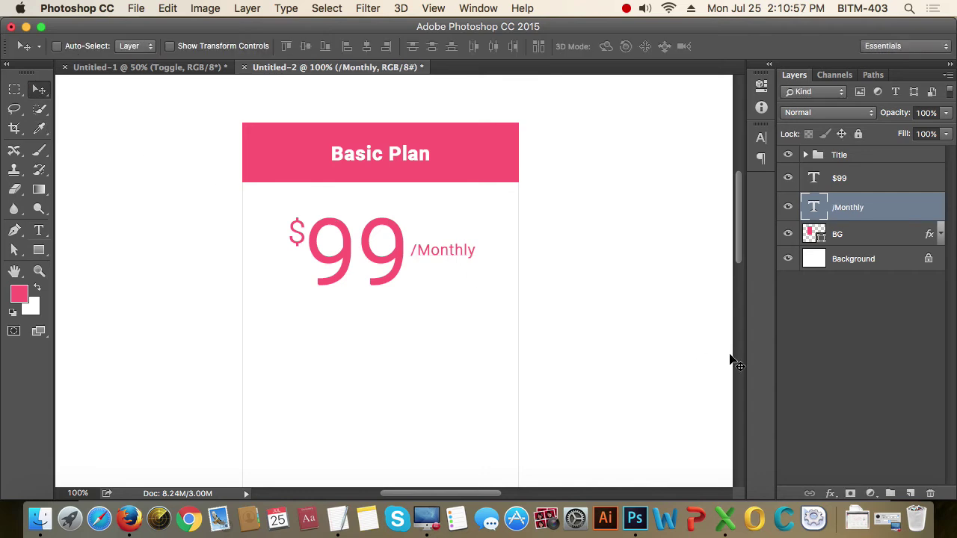
# Align the "$99" and "/Monthly" layers by their vertical centers and group them as "Price"
pyautogui.keyDown('shift'); pyautogui.click(845, 182); pyautogui.keyUp('shift')
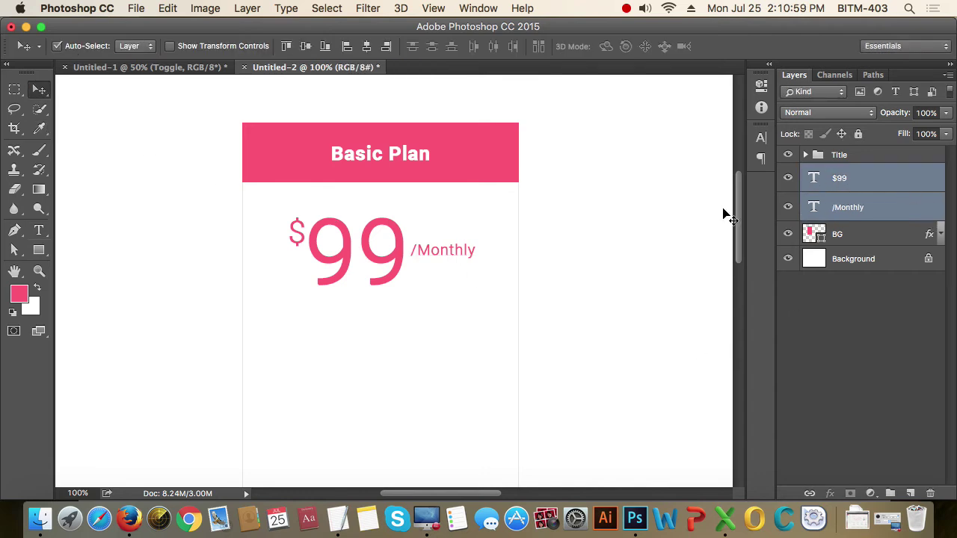
pyautogui.click(306, 46)
pyautogui.press('super+g')
pyautogui.doubleClick(844, 174)
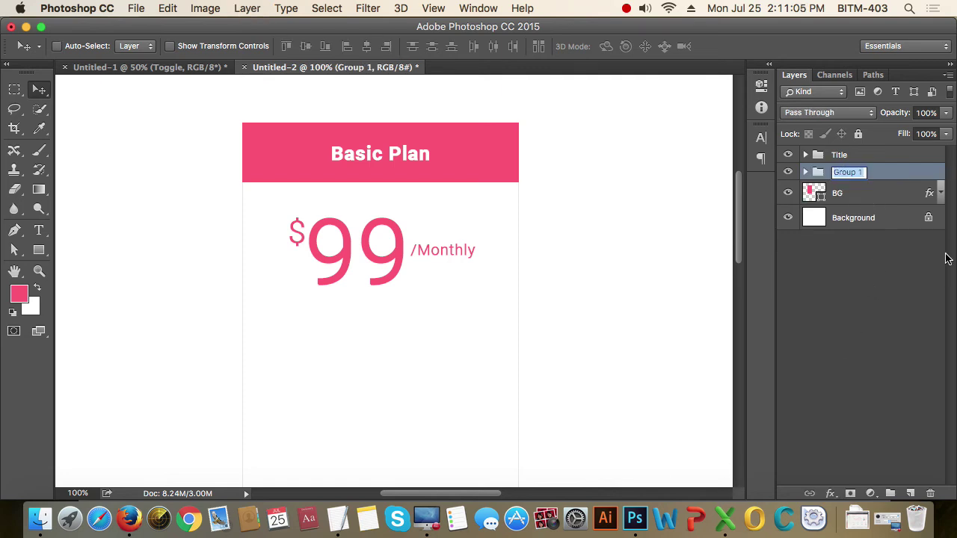
pyautogui.write('Price')
pyautogui.press('Return')
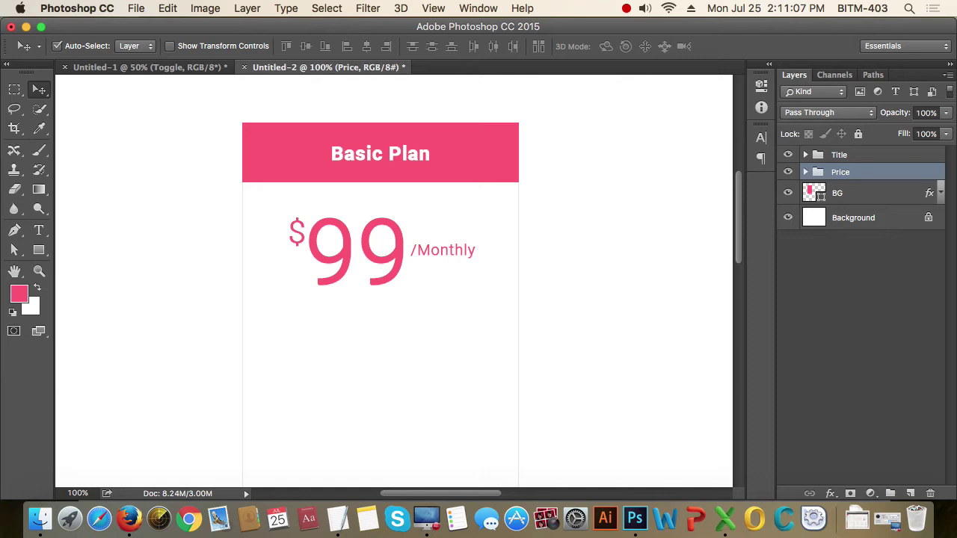
# Center the Price group horizontally on the BG column shape and nudge it slightly down
pyautogui.keyDown('super'); pyautogui.click(817, 196); pyautogui.keyUp('super')
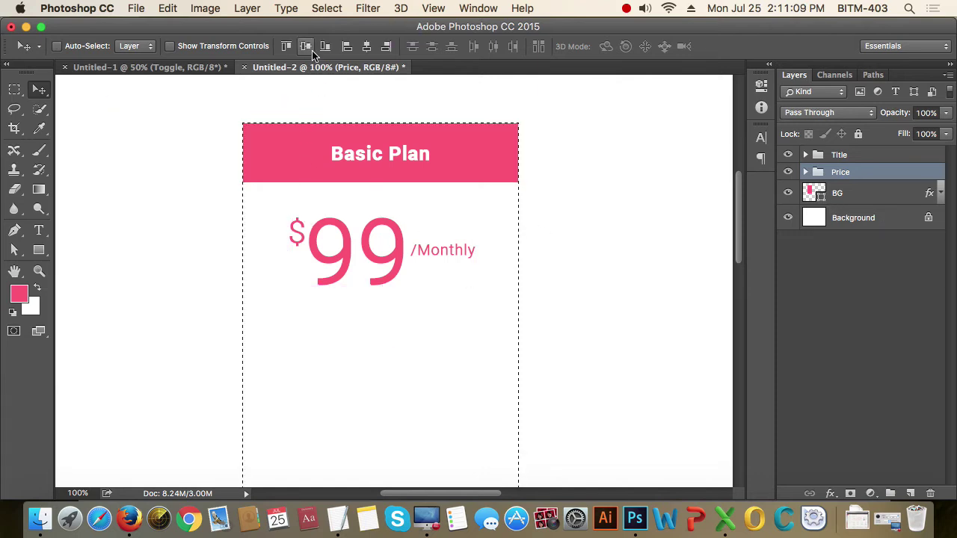
pyautogui.click(367, 46)
pyautogui.press('super+d')
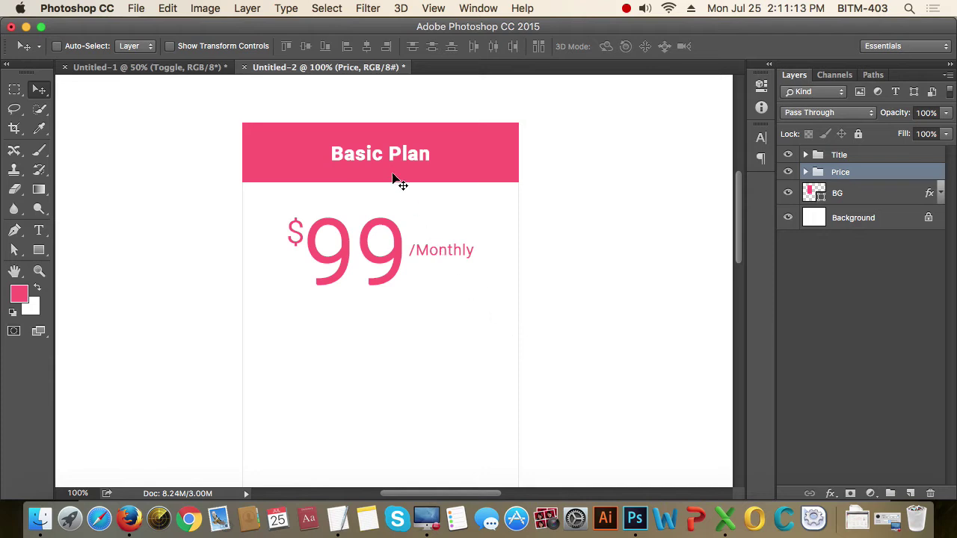
pyautogui.press('super')
pyautogui.press('Down')
pyautogui.press('Down')
pyautogui.press('Down')
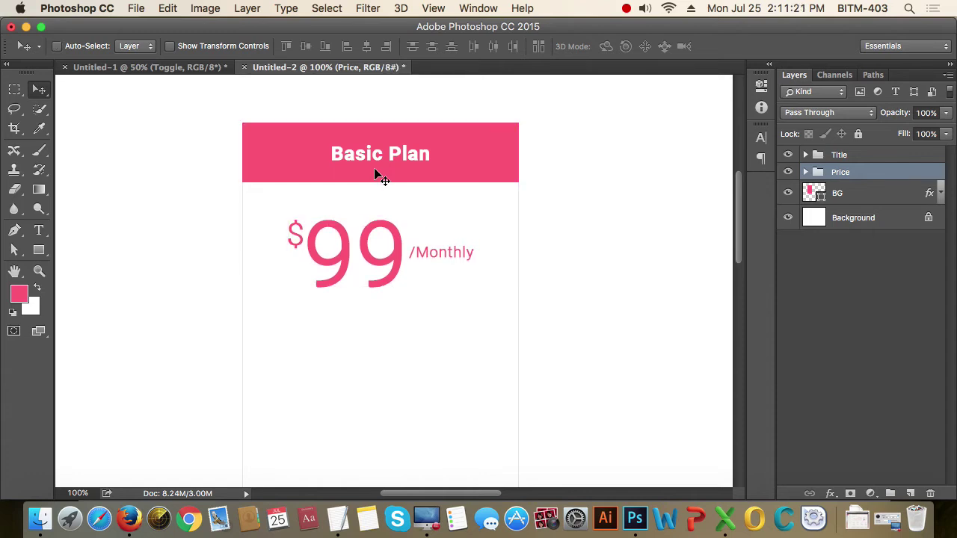
# Add a paragraph text box above the BG layer, beneath the price, with the lines "Unlimited user" and "Unlimited Space"
pyautogui.keyDown('alt'); pyautogui.click(412, 295); pyautogui.keyUp('alt')
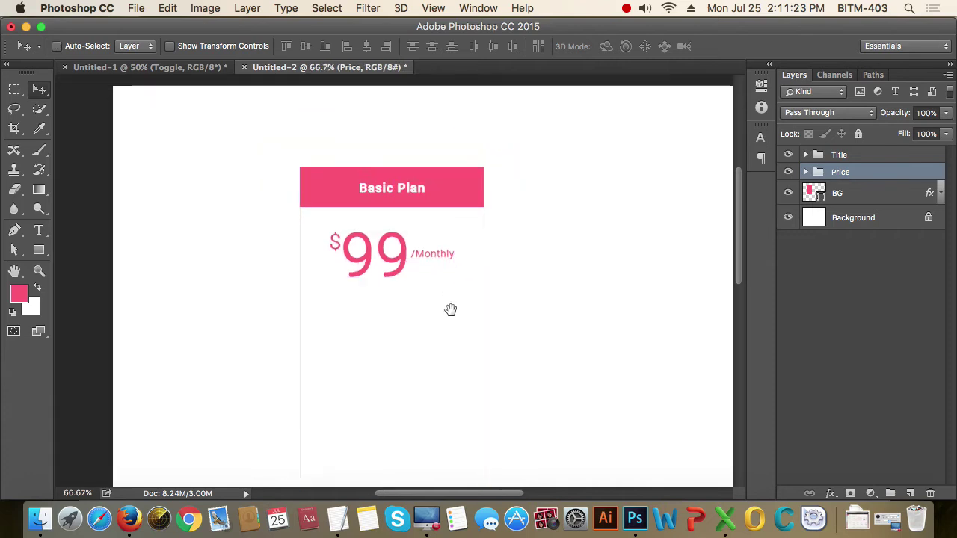
pyautogui.moveTo(450, 309); pyautogui.dragTo(460, 207)
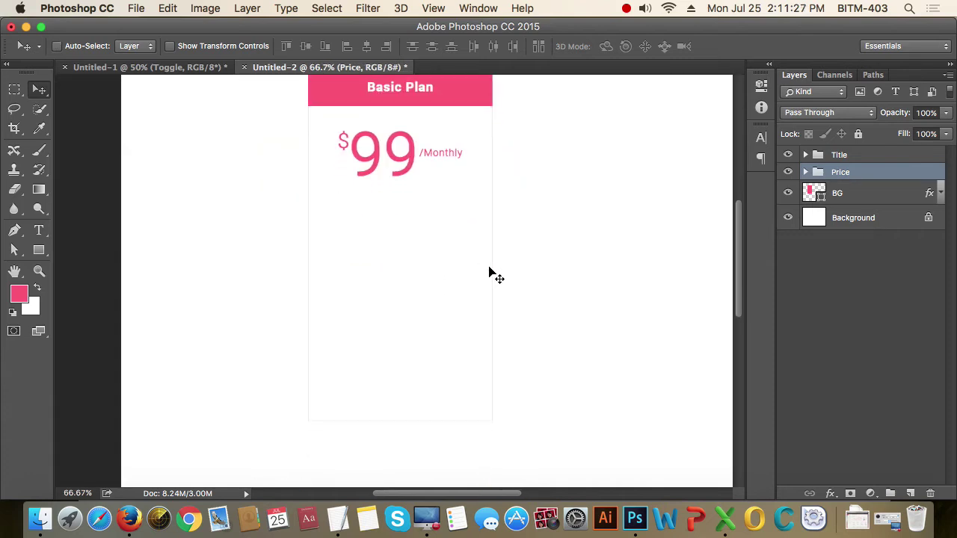
pyautogui.click(838, 194)
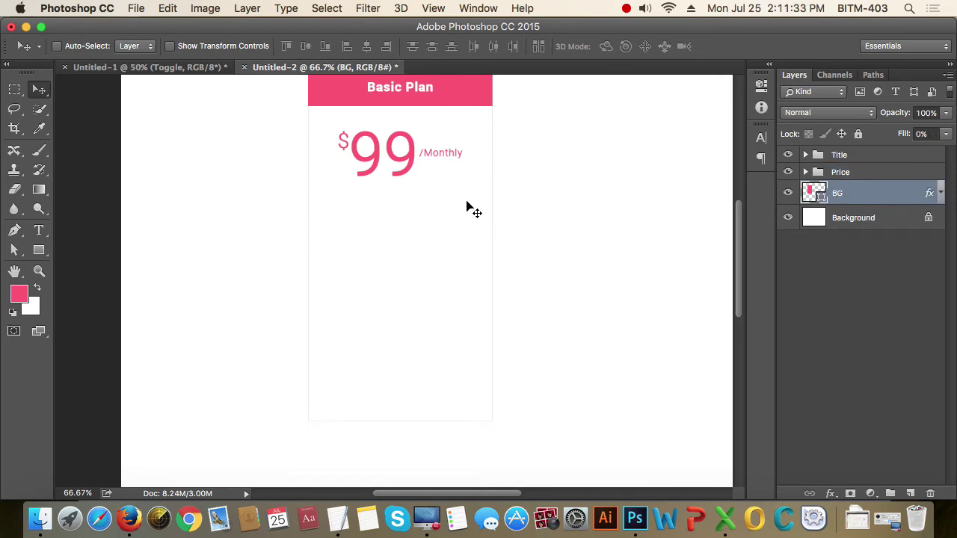
pyautogui.press('t')
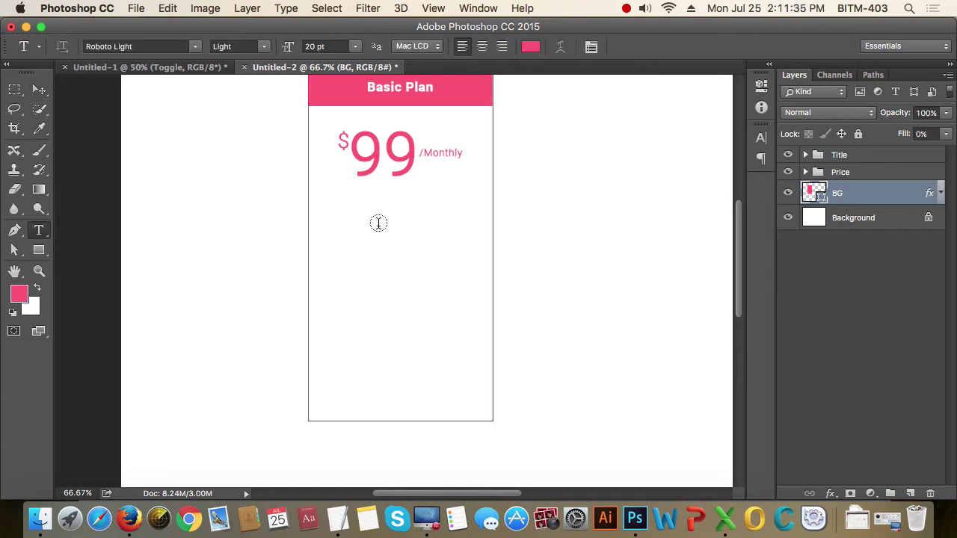
pyautogui.moveTo(338, 207); pyautogui.dragTo(473, 392)
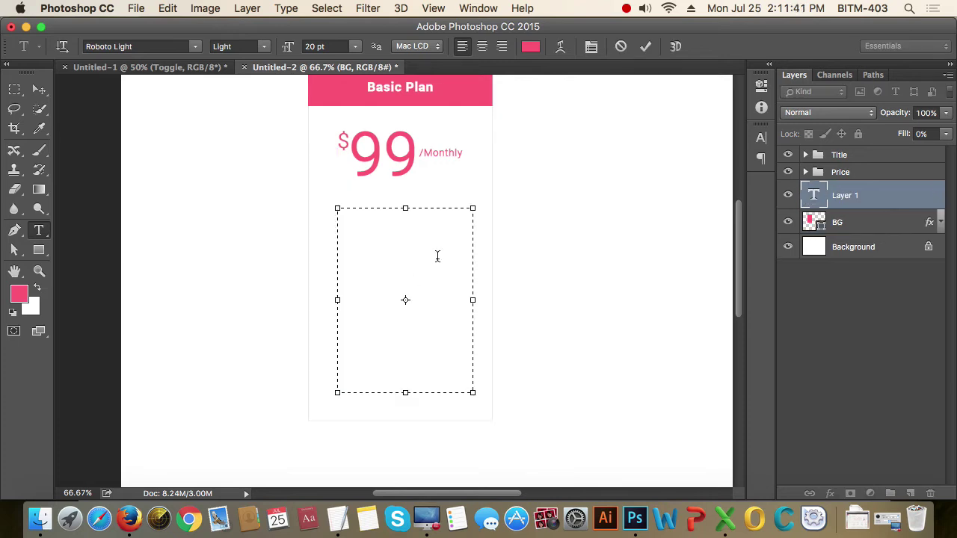
pyautogui.write('Unlimited user')
pyautogui.press('super+a')
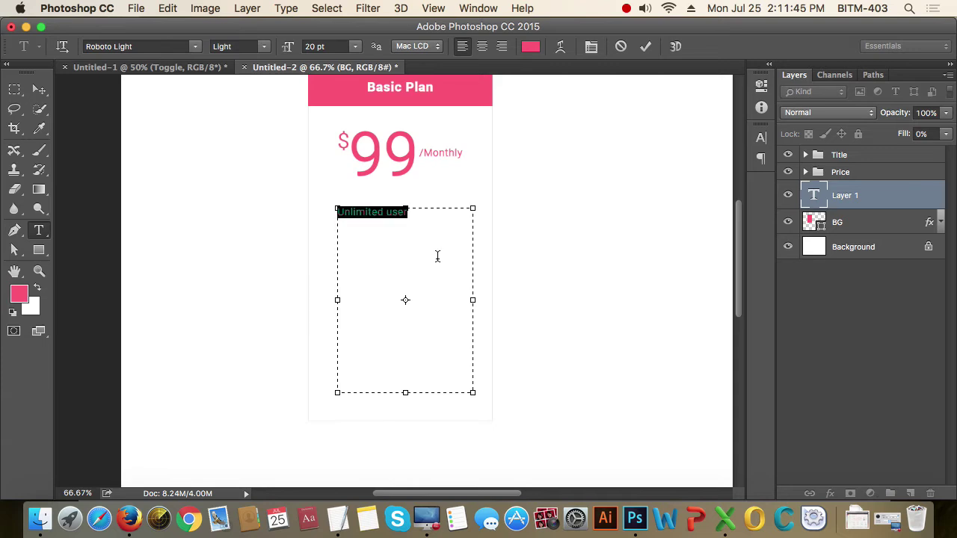
pyautogui.click(442, 223)
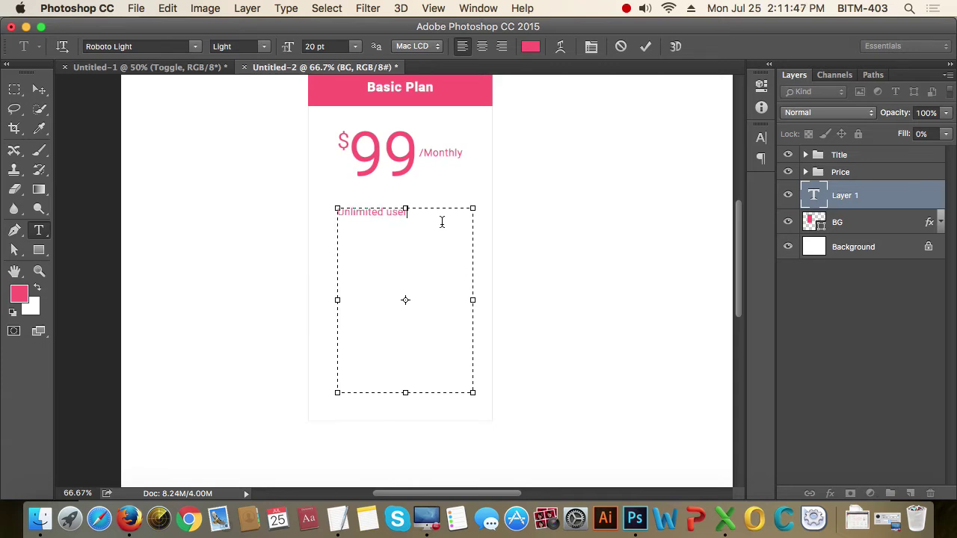
pyautogui.press('Return')
pyautogui.write('Unlimited Space')
pyautogui.press('super+a')
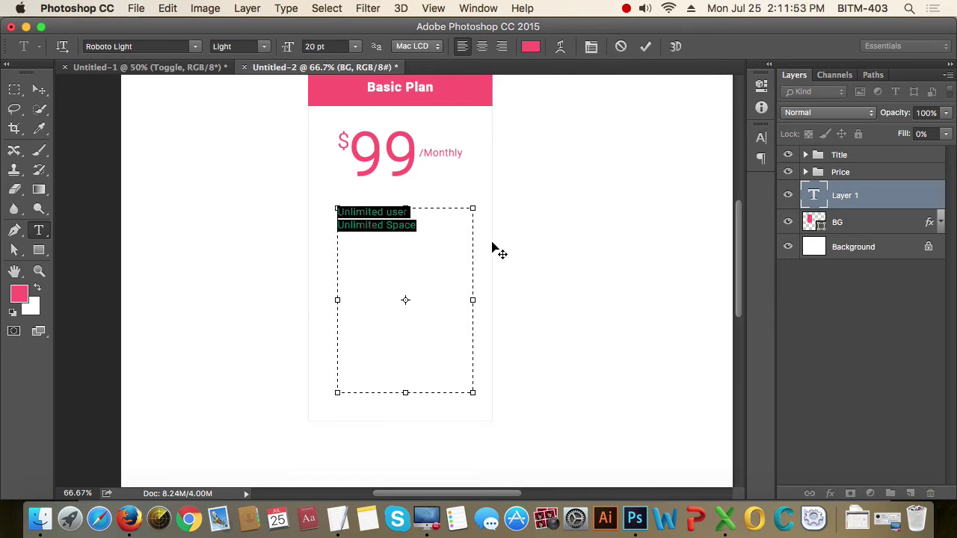
pyautogui.click(39, 89)
# Set the font size of both feature lines to 16 pt
pyautogui.keyDown('super'); pyautogui.click(473, 246); pyautogui.keyUp('super')
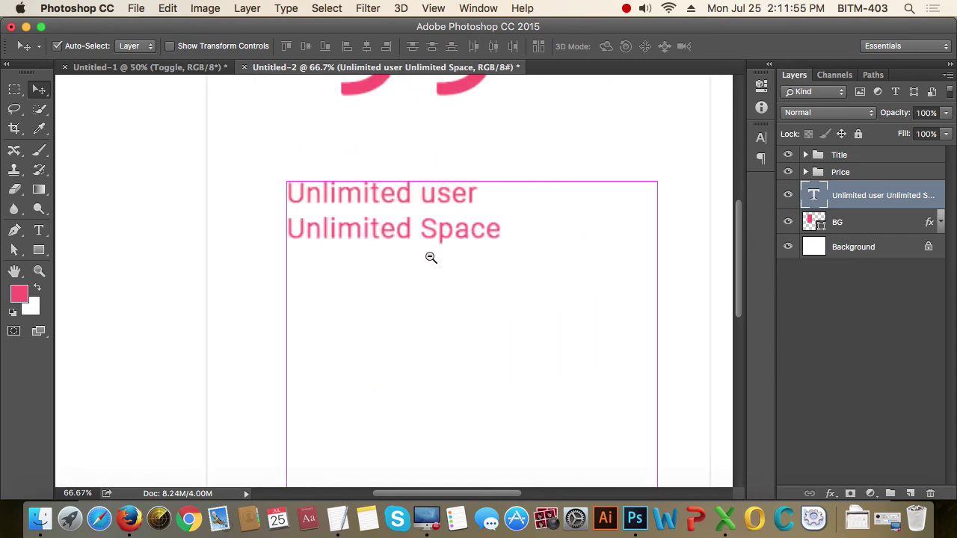
pyautogui.keyDown('alt'); pyautogui.keyDown('super'); pyautogui.click(524, 299); pyautogui.keyUp('super'); pyautogui.keyUp('alt')
pyautogui.press('super+1')
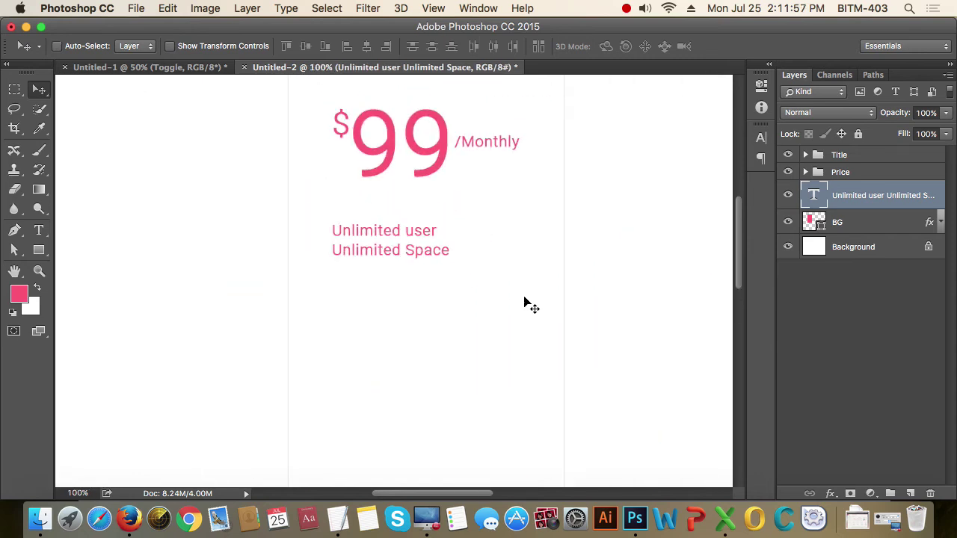
pyautogui.press('t')
pyautogui.click(381, 250)
pyautogui.press('super+a')
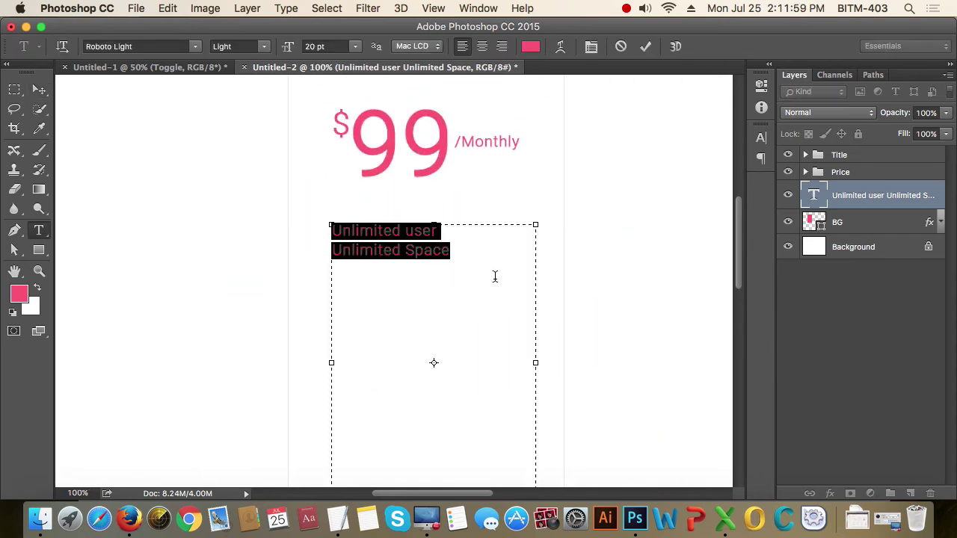
pyautogui.press('super+t')
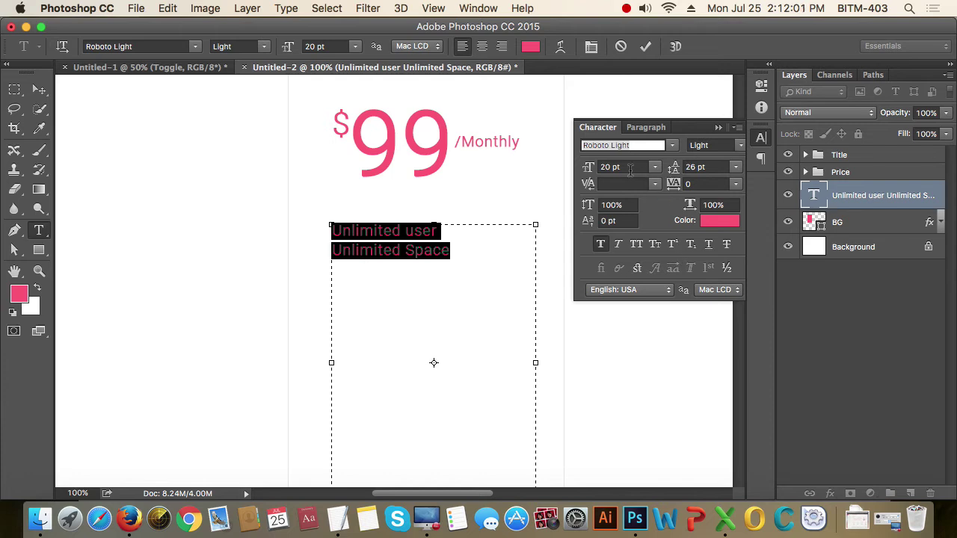
pyautogui.click(602, 167)
pyautogui.doubleClick(603, 168)
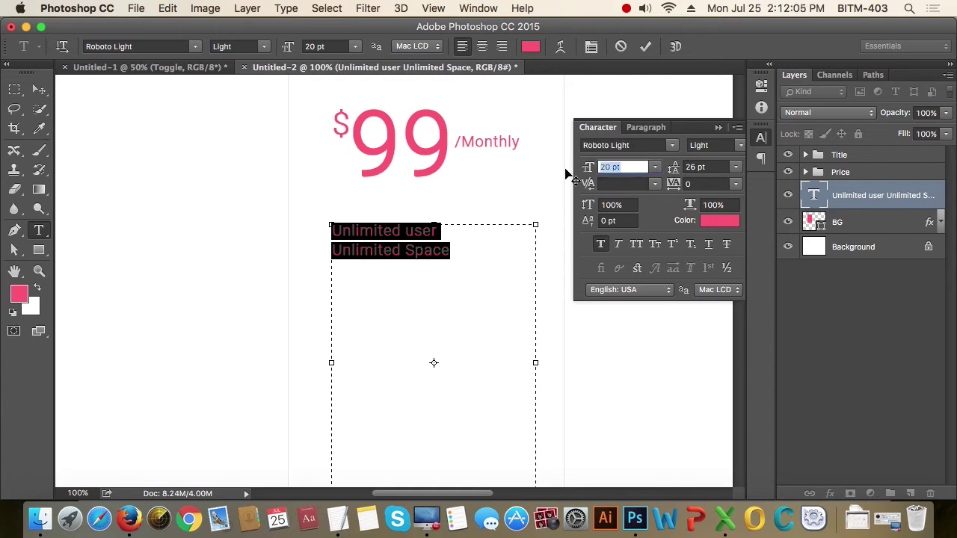
pyautogui.write('16')
pyautogui.press('Return')
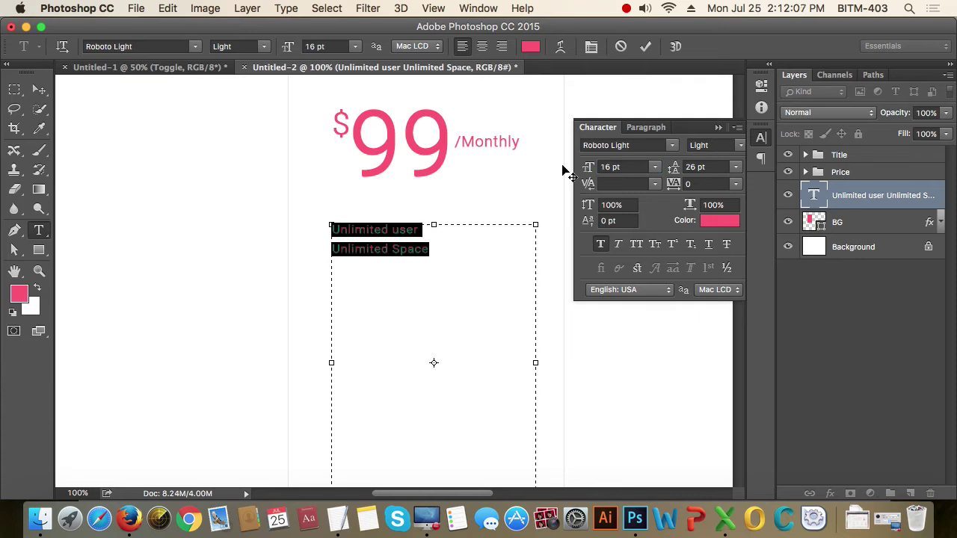
# Set the leading of the two feature lines to 46 pt
pyautogui.doubleClick(720, 167)
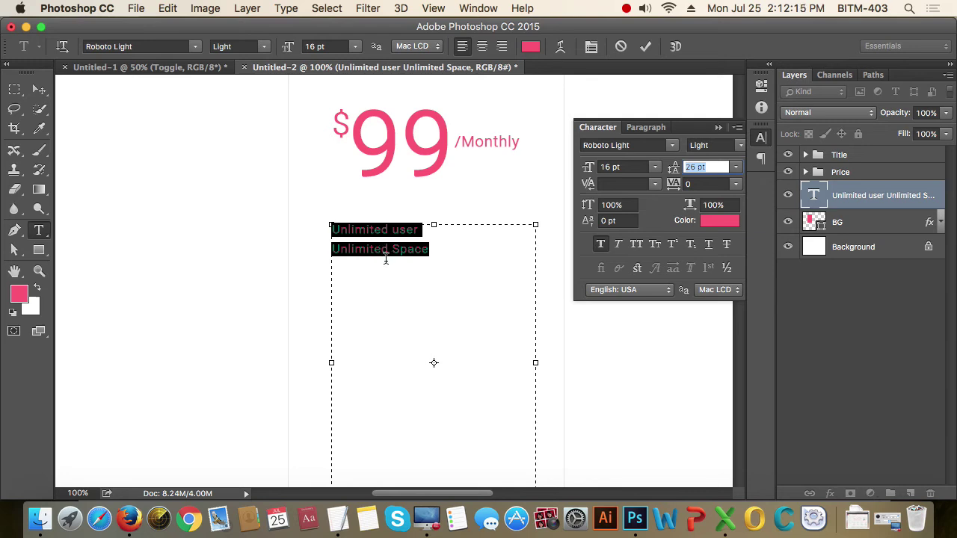
pyautogui.write('46')
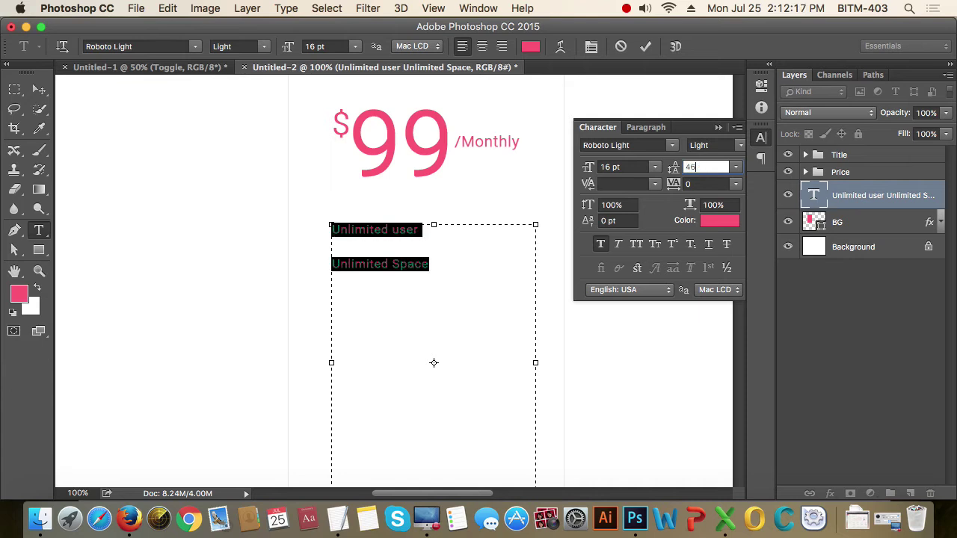
pyautogui.press('Return')
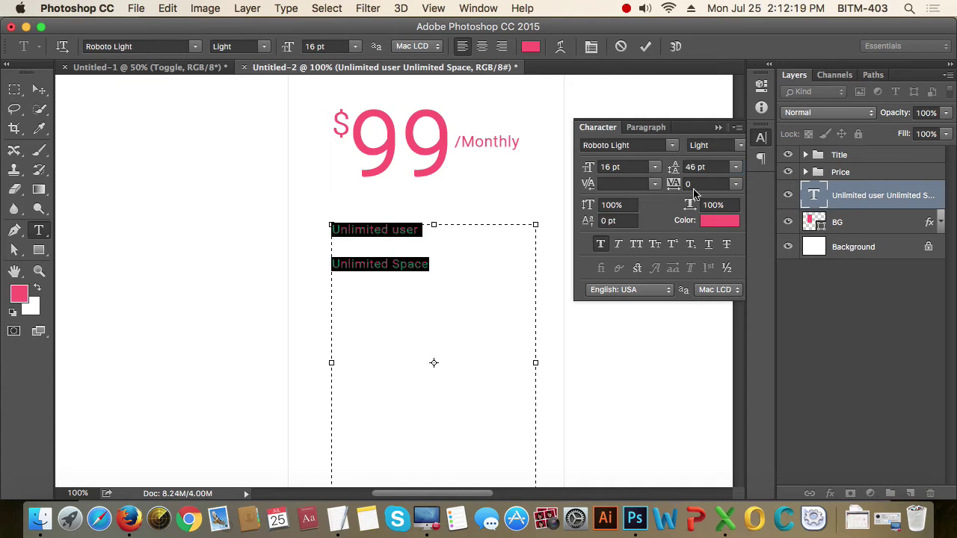
pyautogui.click(761, 137)
# Append the lines "5 Domain", "10 Sub domain" and "50 Email" to the feature list
pyautogui.click(486, 265)
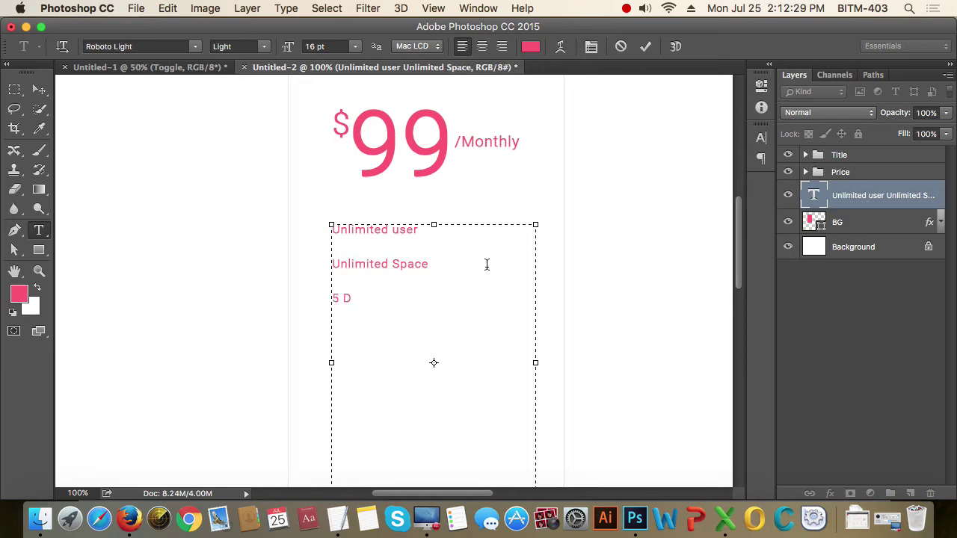
pyautogui.write('omain 10')
pyautogui.write(' Sub domain ')
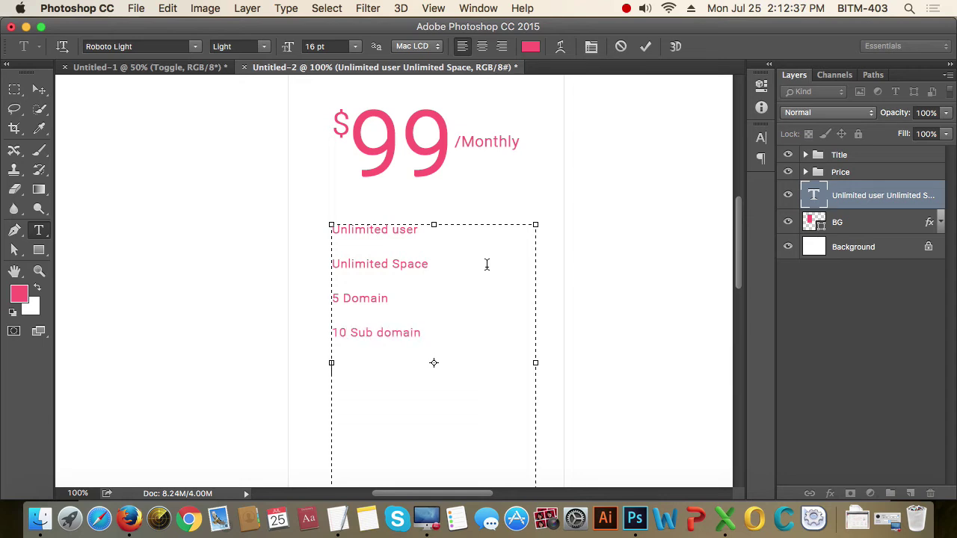
pyautogui.write('50')
pyautogui.write(' Email ')
# Finish the feature list with the lines "100 List", "500 Database" and "100% Uptime"
pyautogui.write('60')
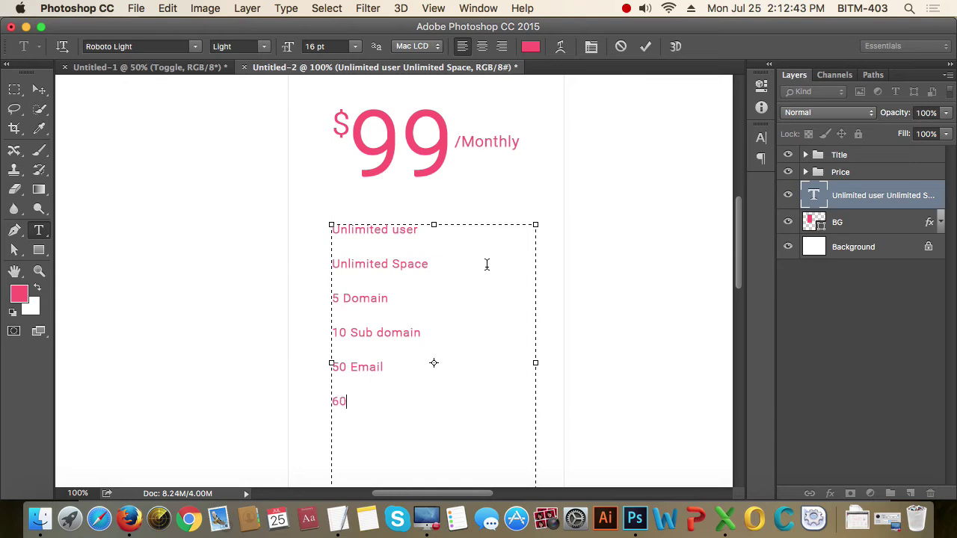
pyautogui.press('BackSpace')
pyautogui.press('BackSpace')
pyautogui.write('100')
pyautogui.scroll(-5, 581, 264)
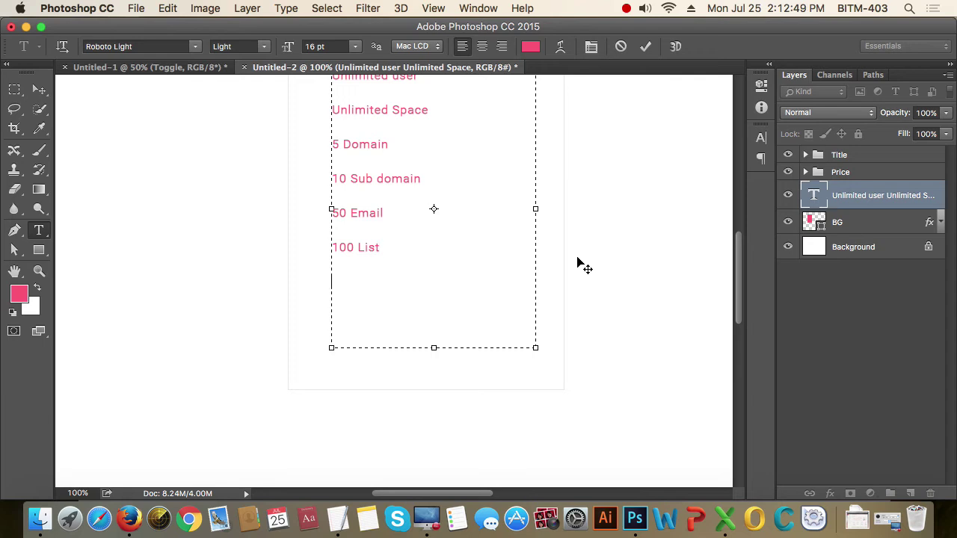
pyautogui.write('500 Database')
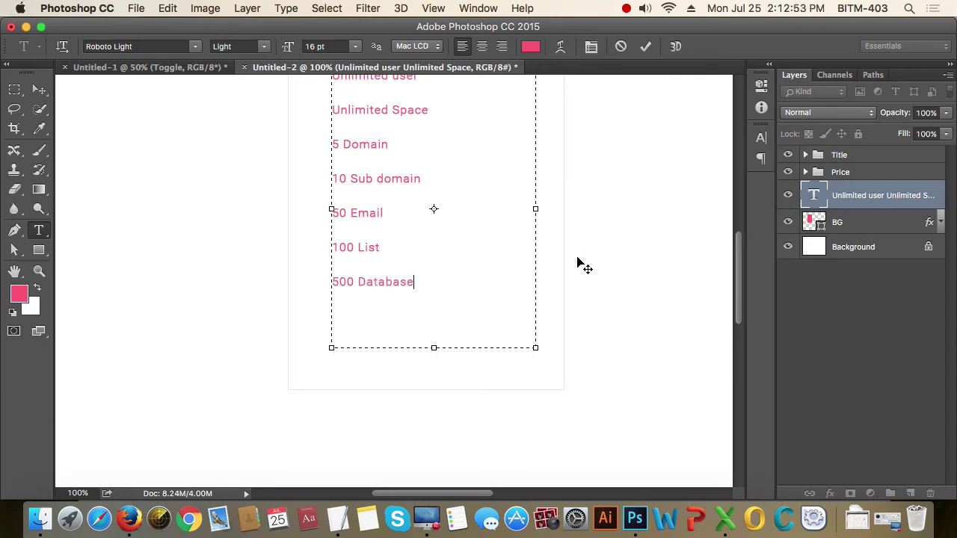
pyautogui.write(' 100% Uptime')
pyautogui.press('super+Return')
pyautogui.press('v')
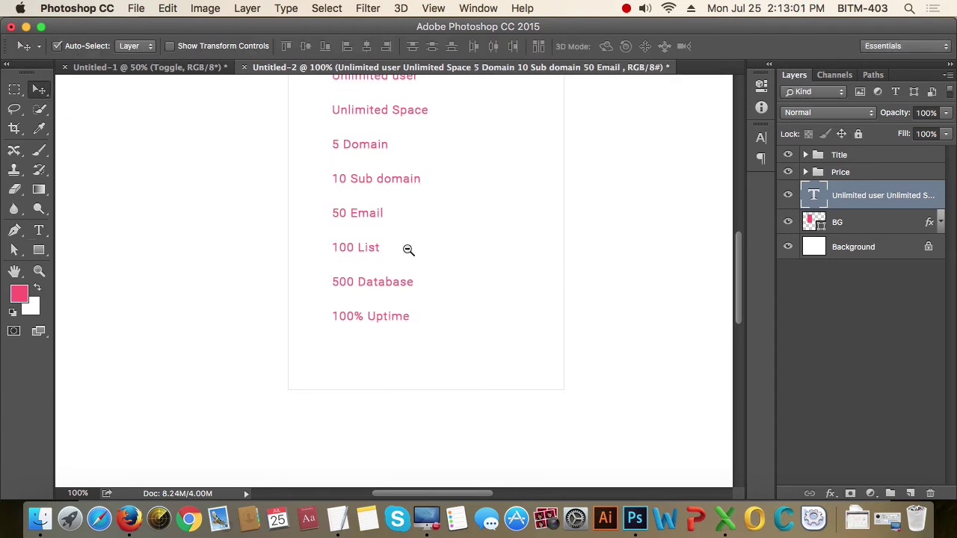
pyautogui.keyDown('alt'); pyautogui.click(408, 251); pyautogui.keyUp('alt')
pyautogui.moveTo(483, 250); pyautogui.dragTo(455, 275)
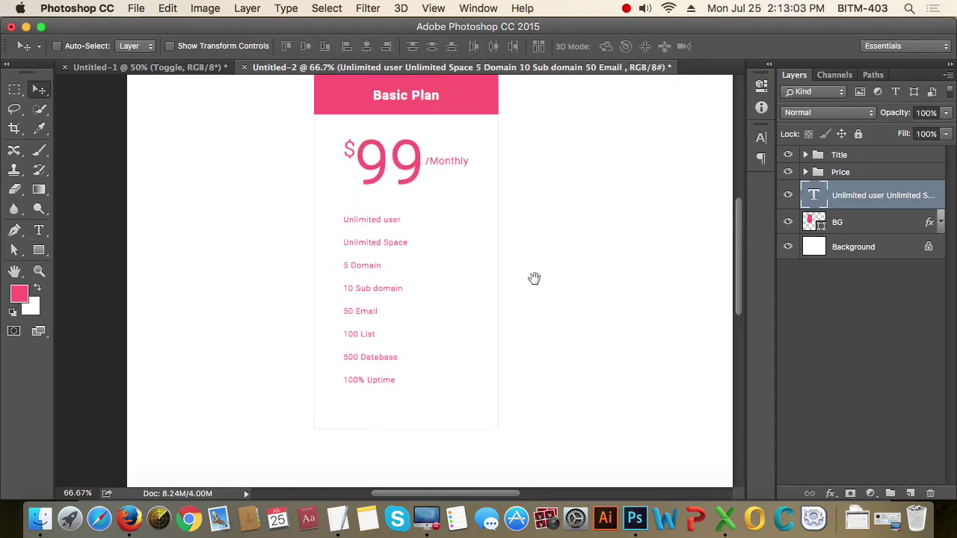
# Recolour the feature list text from pink to the neutral grey #8a8a8a
pyautogui.press('super+plus')
pyautogui.scroll(3, 539, 284)
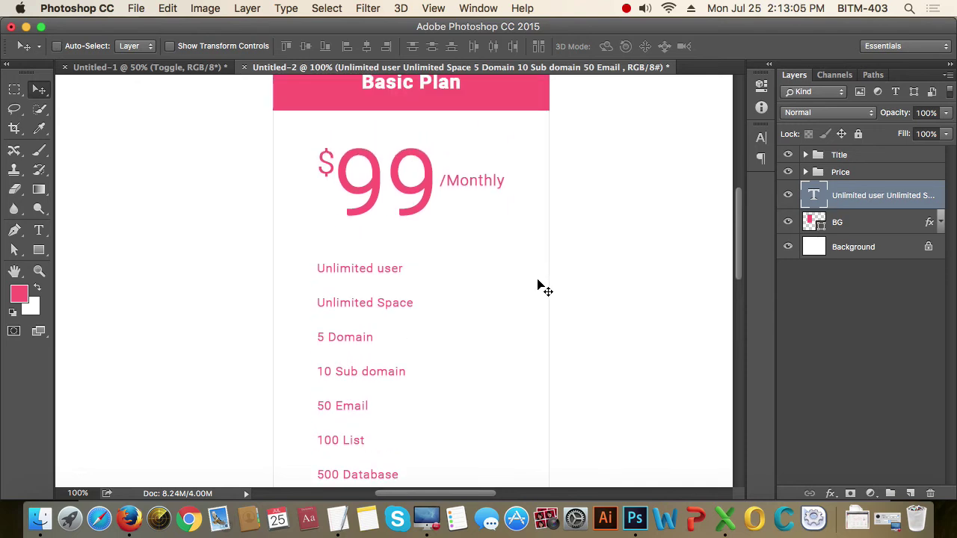
pyautogui.scroll(-1, 538, 284)
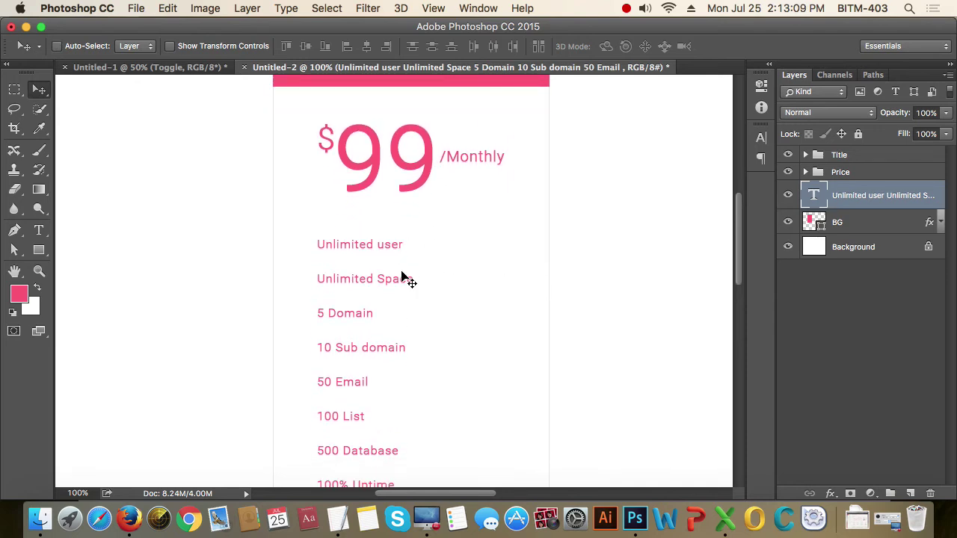
pyautogui.press('t')
pyautogui.click(528, 46)
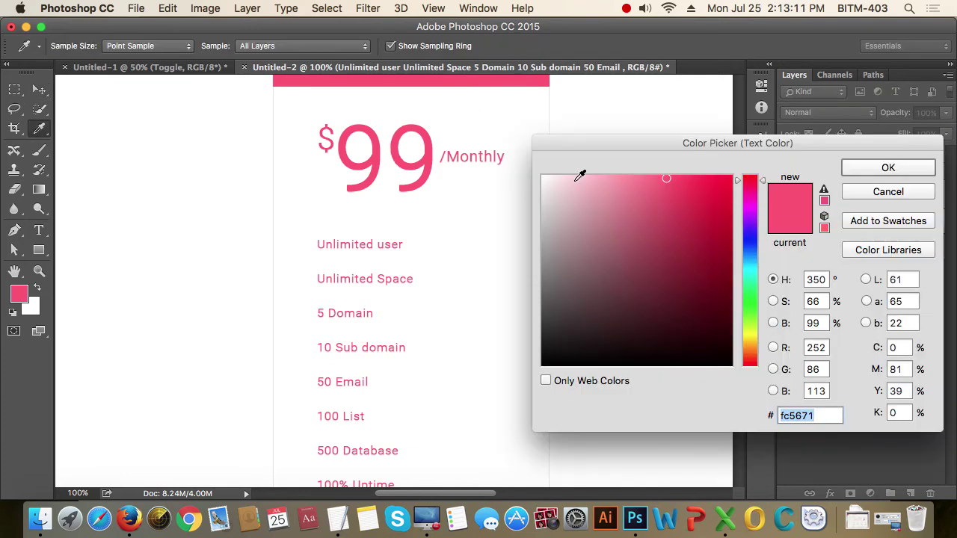
pyautogui.moveTo(601, 315); pyautogui.dragTo(471, 324)
pyautogui.click(546, 290)
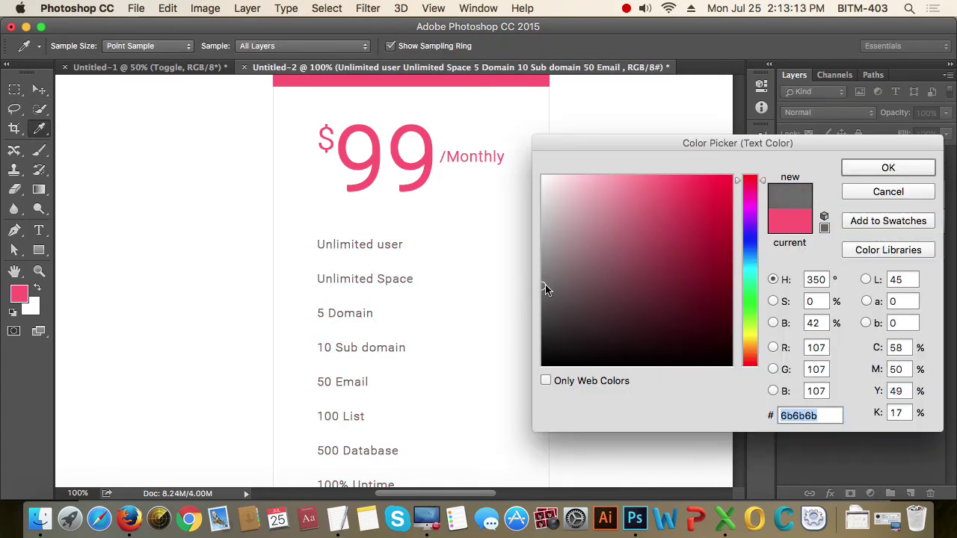
pyautogui.moveTo(546, 289); pyautogui.dragTo(549, 257)
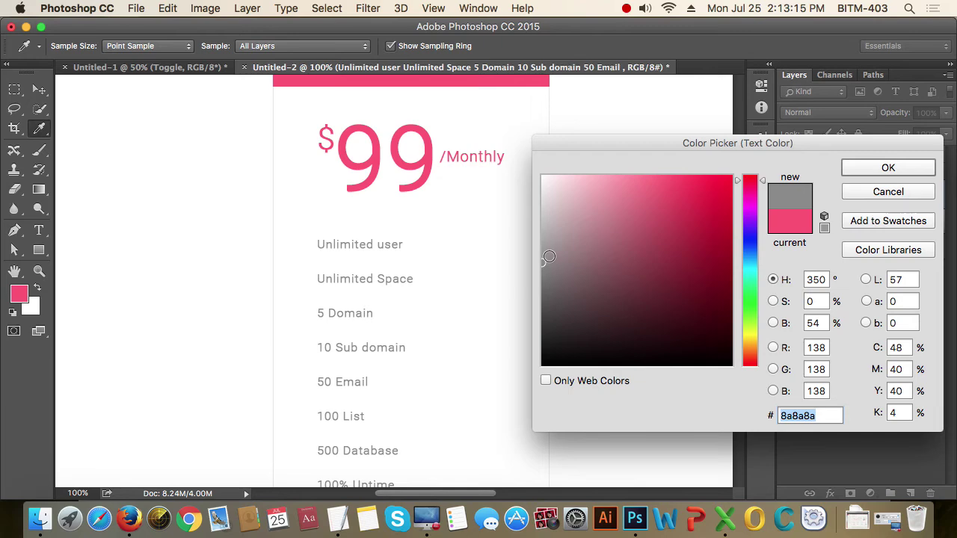
pyautogui.press('Return')
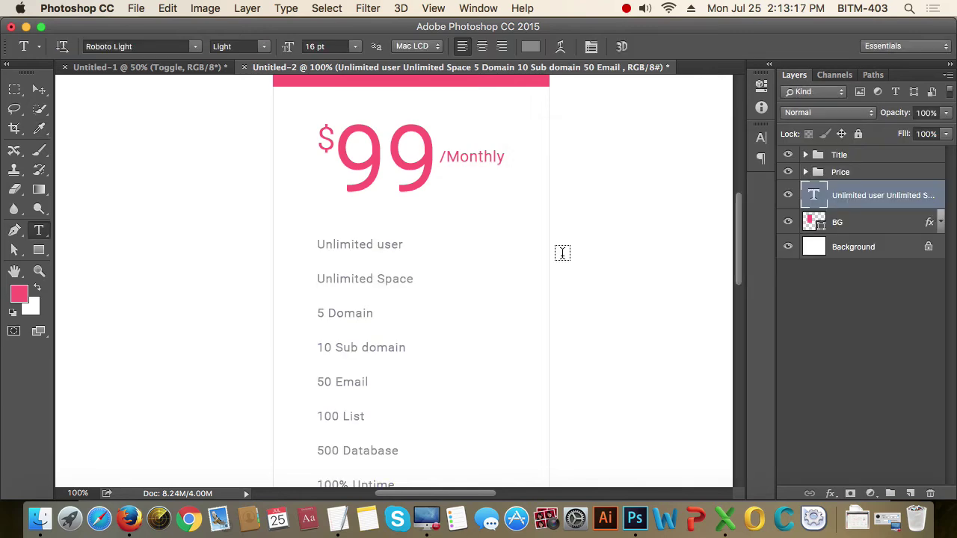
# Examine the Basic Plan column from its title header down to the lower border
pyautogui.scroll(-2, 486, 285)
pyautogui.scroll(-5, 486, 284)
pyautogui.scroll(8, 488, 283)
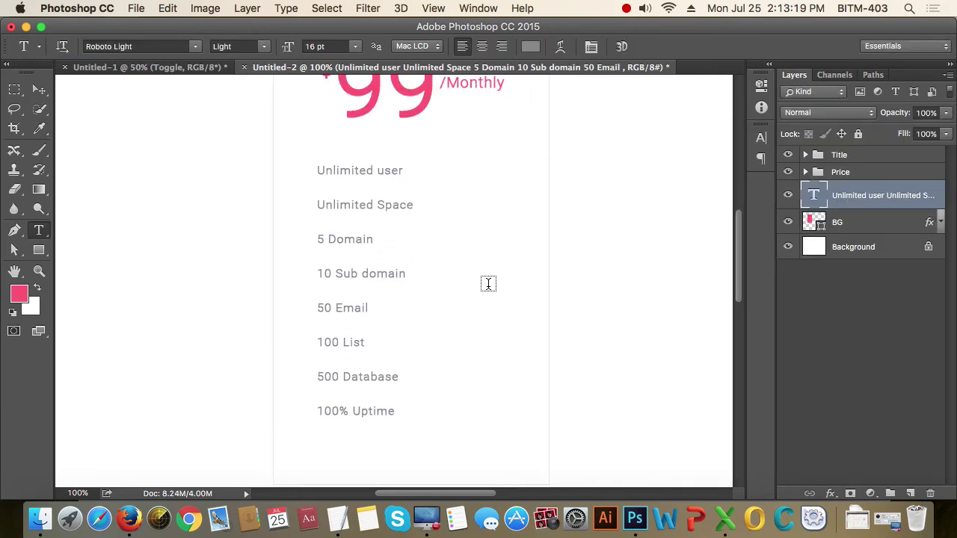
pyautogui.scroll(1, 489, 283)
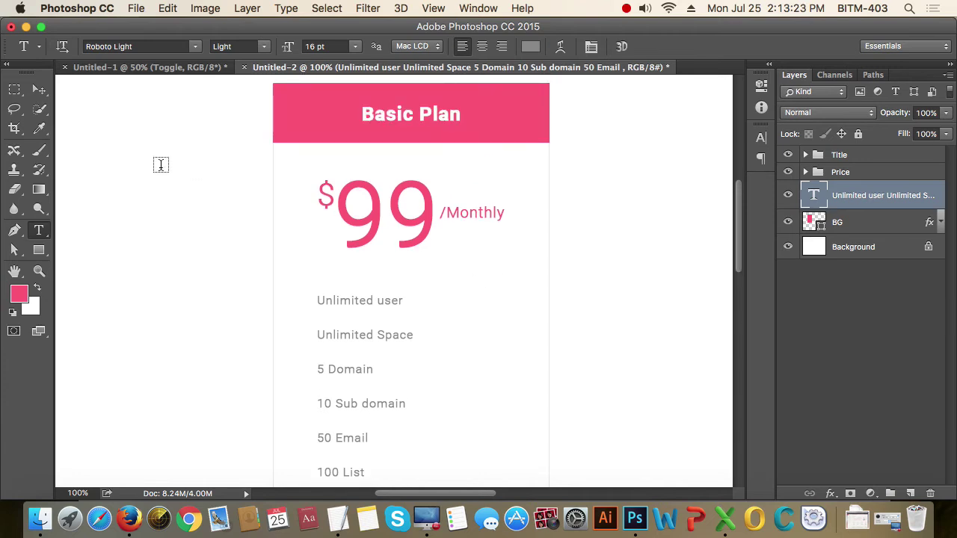
pyautogui.click(39, 90)
pyautogui.scroll(-8, 670, 352)
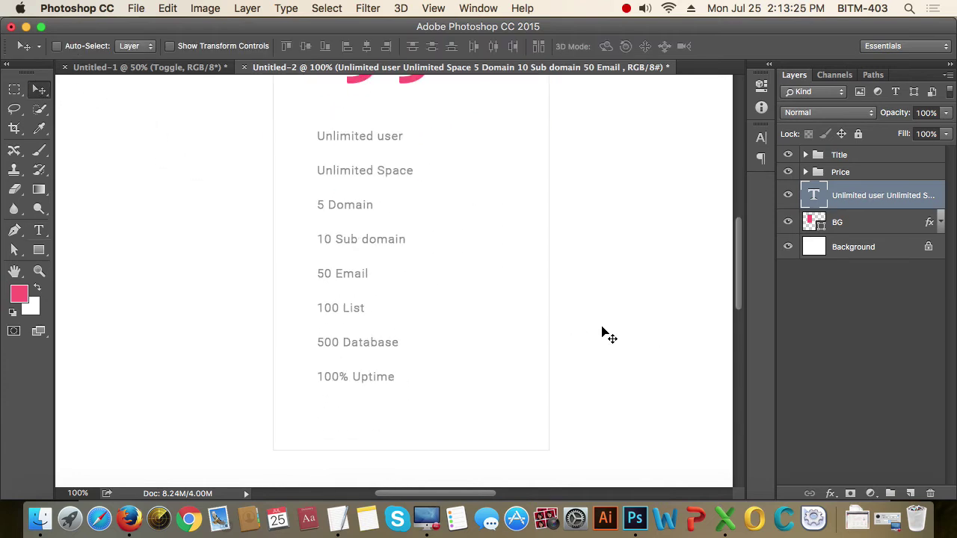
pyautogui.scroll(4, 605, 335)
pyautogui.scroll(4, 570, 328)
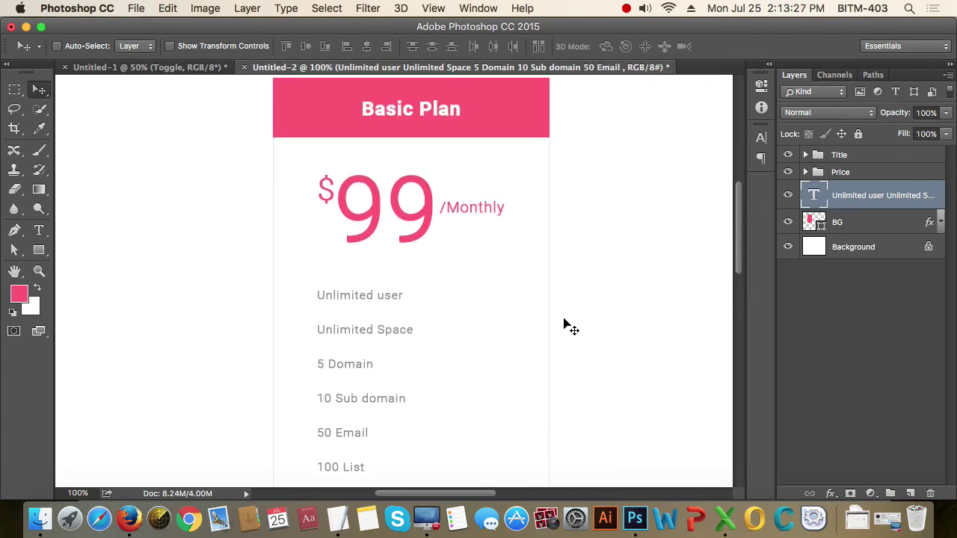
pyautogui.scroll(-8, 566, 321)
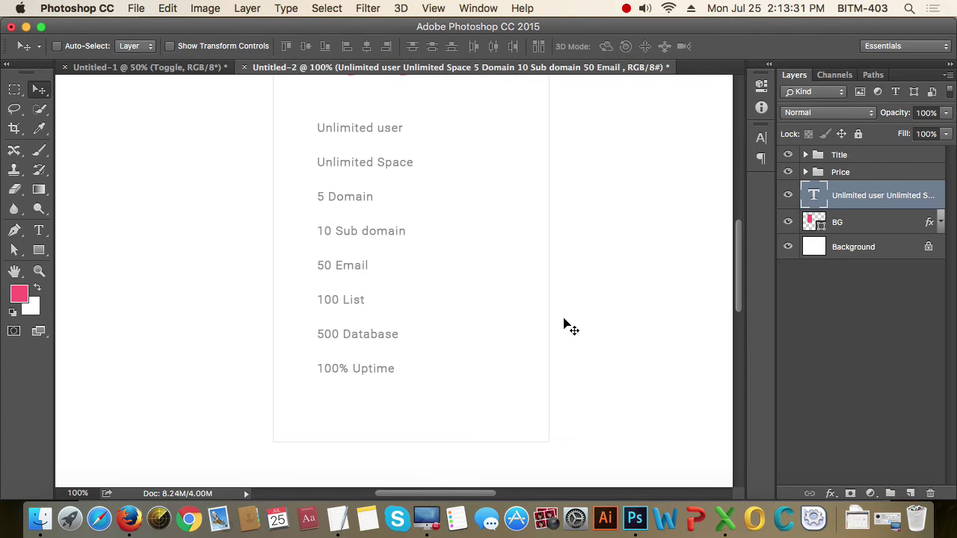
pyautogui.scroll(-2, 568, 326)
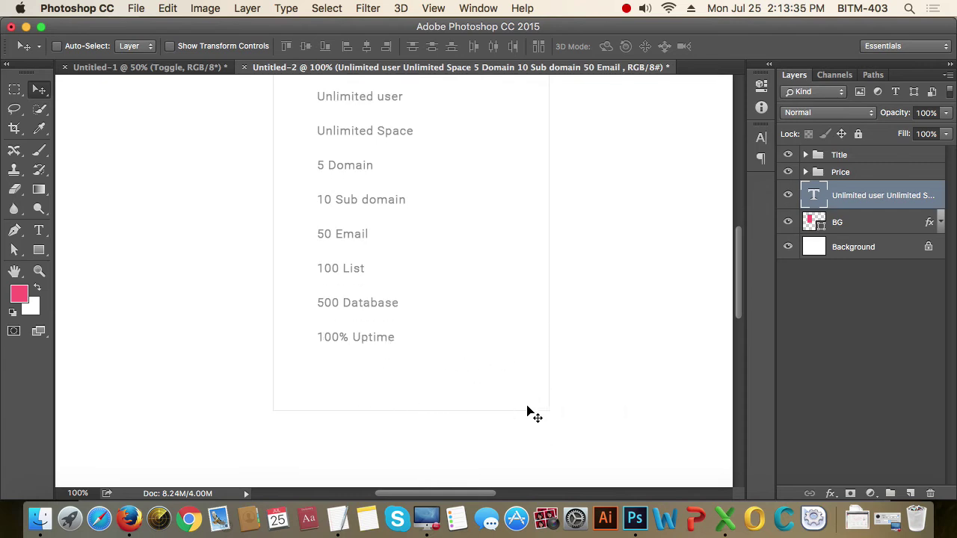
pyautogui.scroll(10, 513, 390)
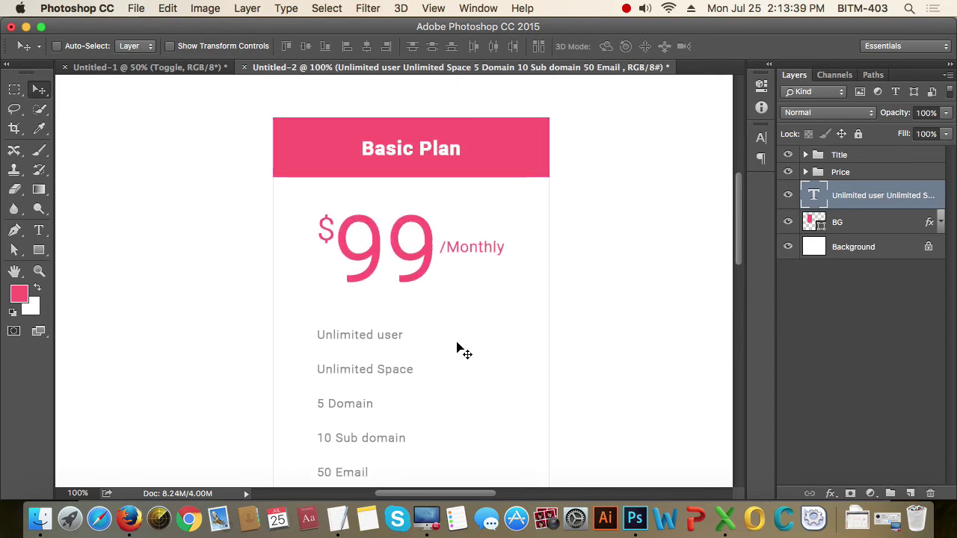
# Centre-align all lines of the feature list text
pyautogui.scroll(-3, 434, 350)
pyautogui.scroll(-2, 375, 390)
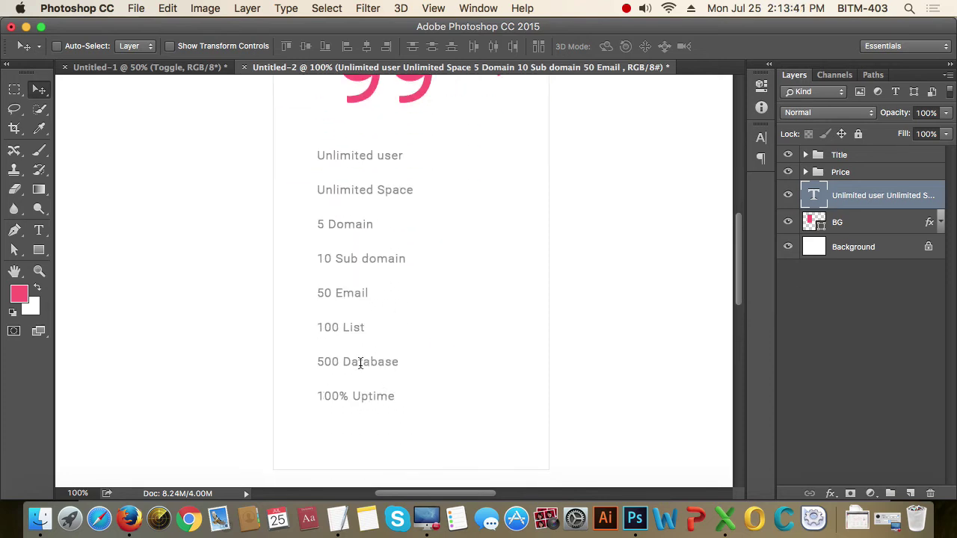
pyautogui.doubleClick(360, 363)
pyautogui.press('super+a')
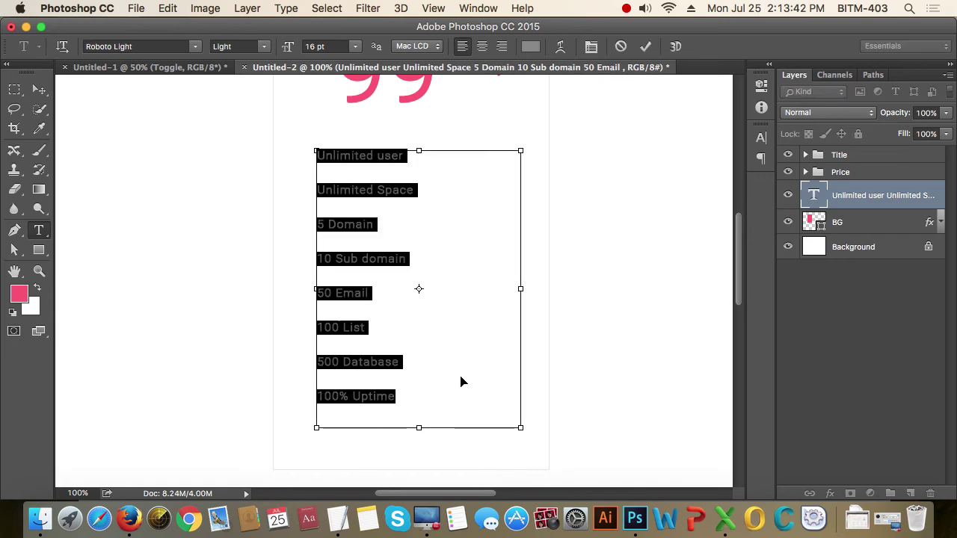
pyautogui.click(483, 46)
pyautogui.click(39, 89)
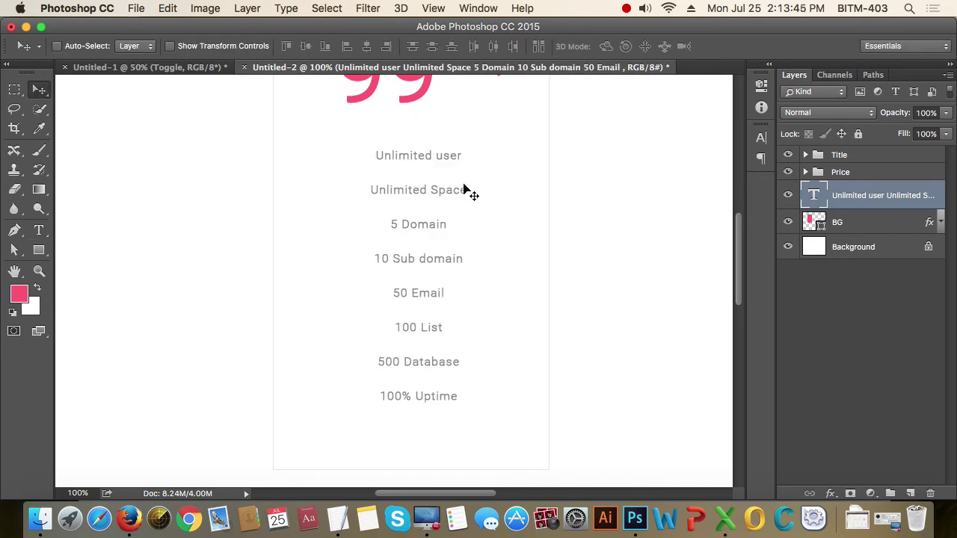
# Align the feature list horizontally to the centre of the BG shape and clear the selection
pyautogui.keyDown('super'); pyautogui.click(814, 222); pyautogui.keyUp('super')
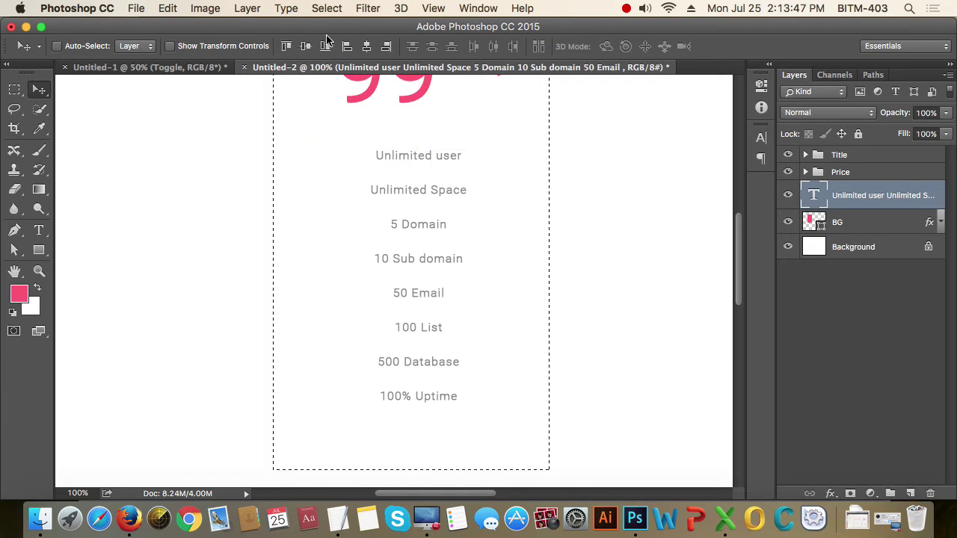
pyautogui.click(367, 46)
pyautogui.press('super+d')
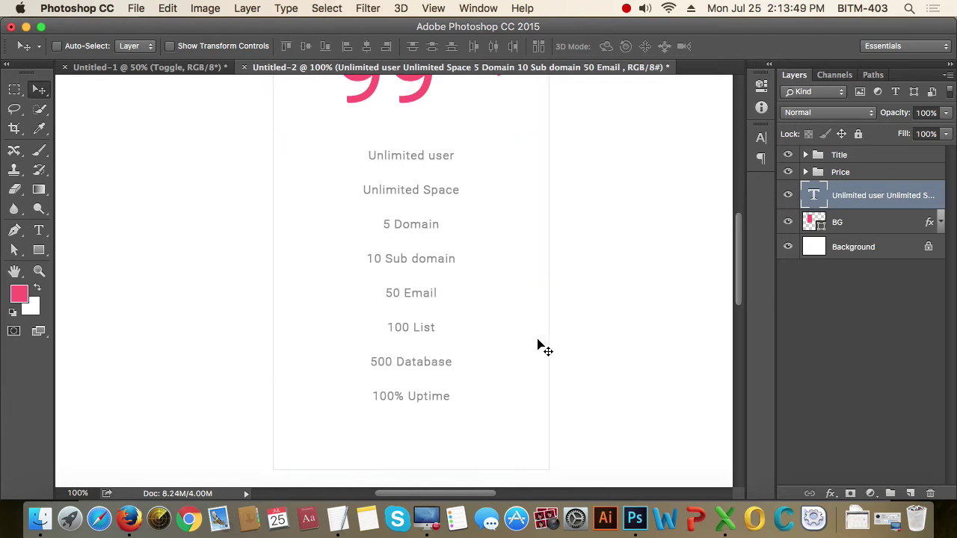
# Extend the BG shape downward to a height of about 809 px by moving its two lower corner points
pyautogui.scroll(-4, 483, 350)
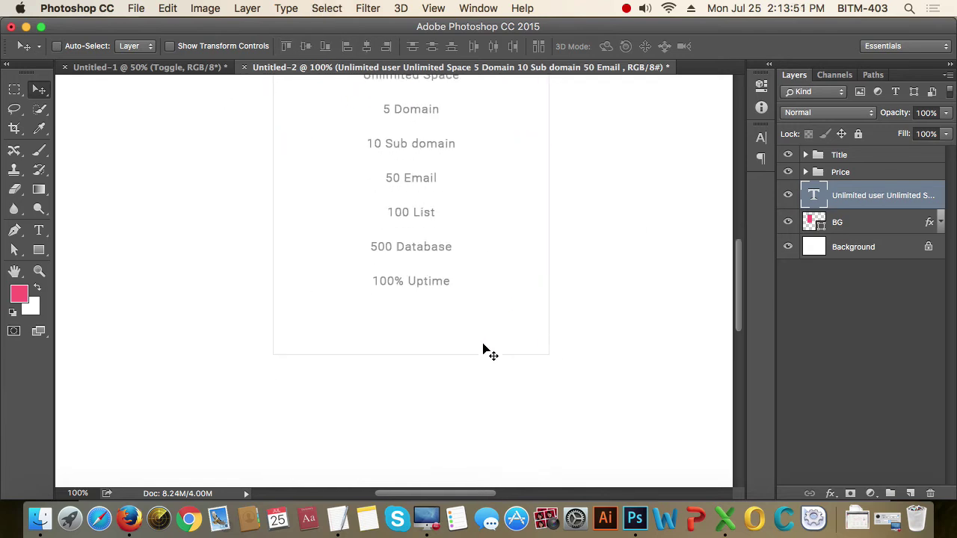
pyautogui.click(879, 222)
pyautogui.press('a')
pyautogui.moveTo(601, 391); pyautogui.dragTo(222, 349)
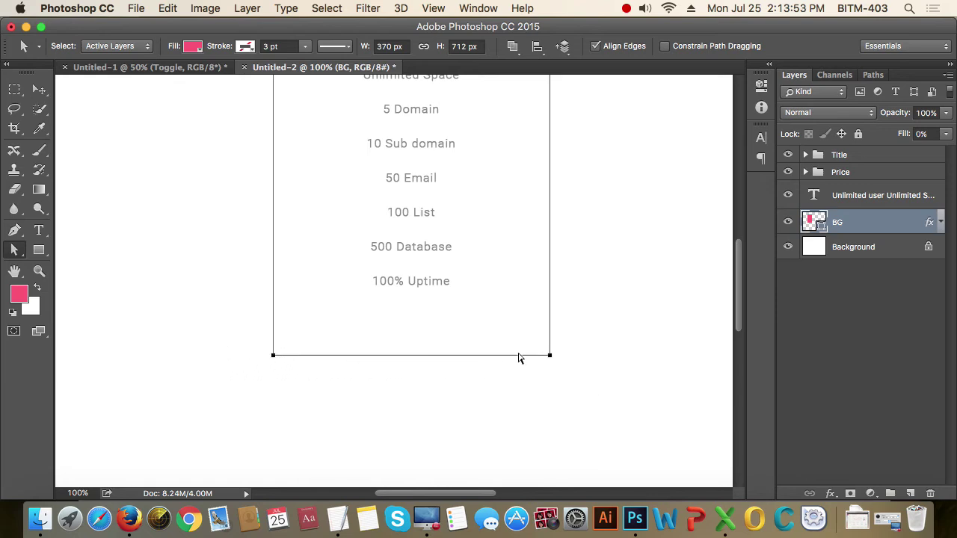
pyautogui.moveTo(548, 361); pyautogui.dragTo(558, 430)
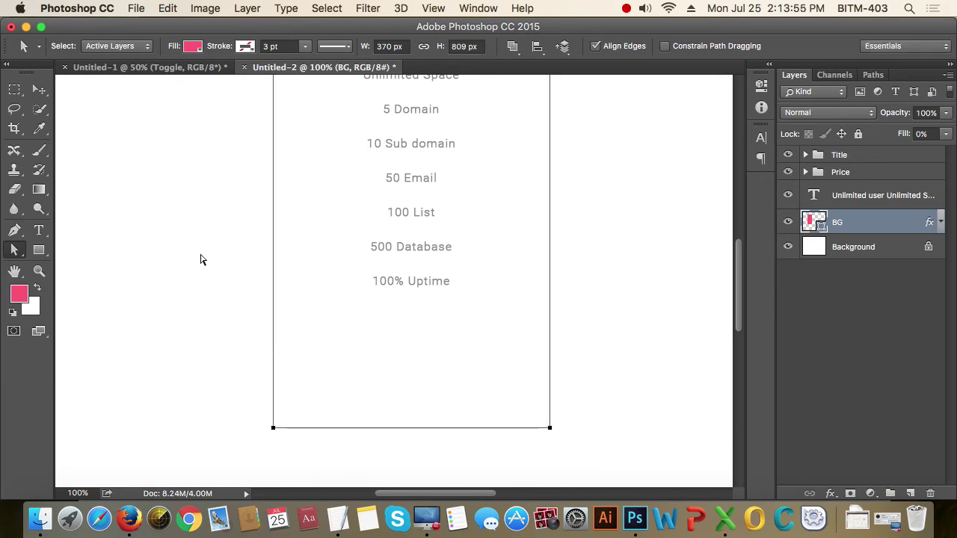
pyautogui.click(42, 93)
# Draw a pink button rectangle of about 116 × 33 px and place it in the column below "100% Uptime"
pyautogui.click(38, 251)
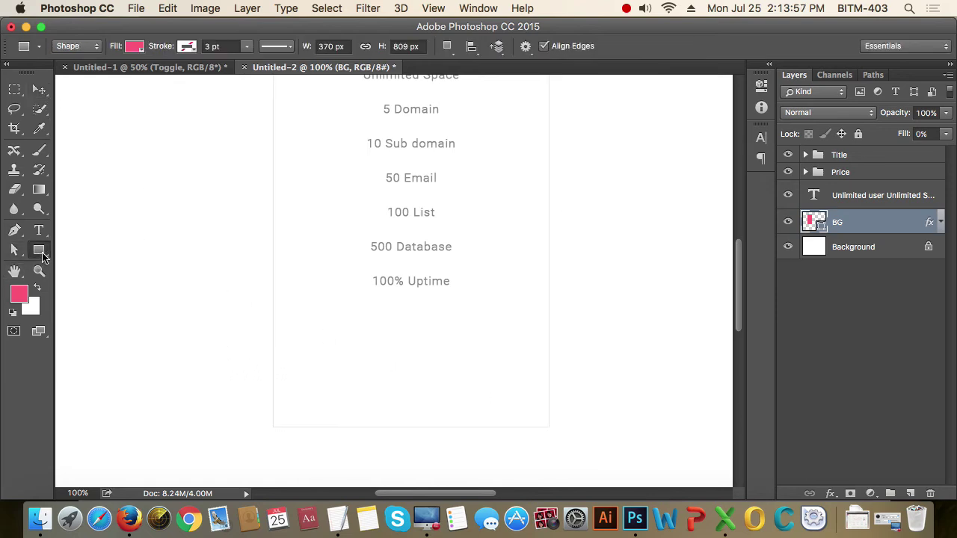
pyautogui.moveTo(175, 329)
pyautogui.mouseDown()
pyautogui.moveTo(344, 382)
pyautogui.moveTo(276, 393)
pyautogui.moveTo(262, 353)
pyautogui.mouseUp()
pyautogui.click(39, 90)
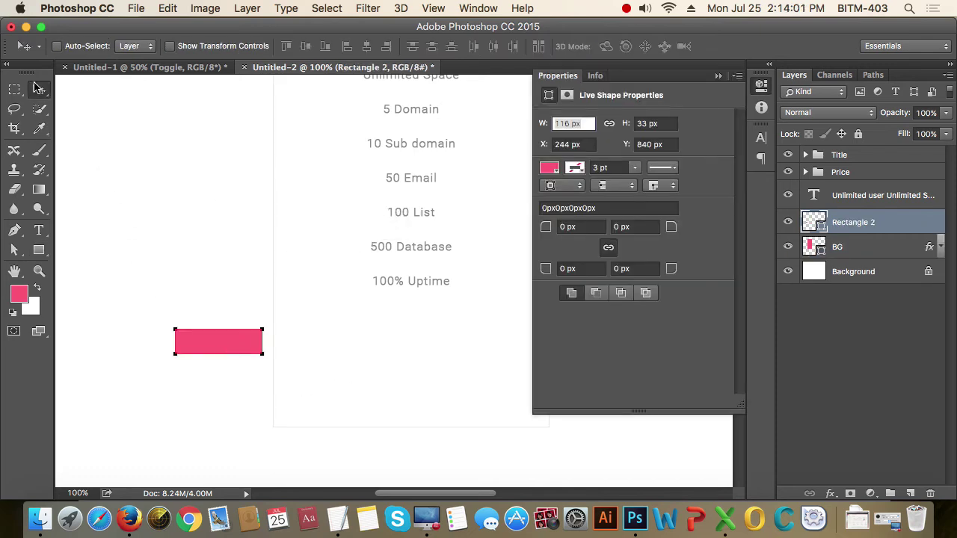
pyautogui.click(761, 84)
pyautogui.moveTo(219, 349); pyautogui.dragTo(397, 356)
# Add the text "Purchase Now!" on a new text layer below the pink button rectangle
pyautogui.press('t')
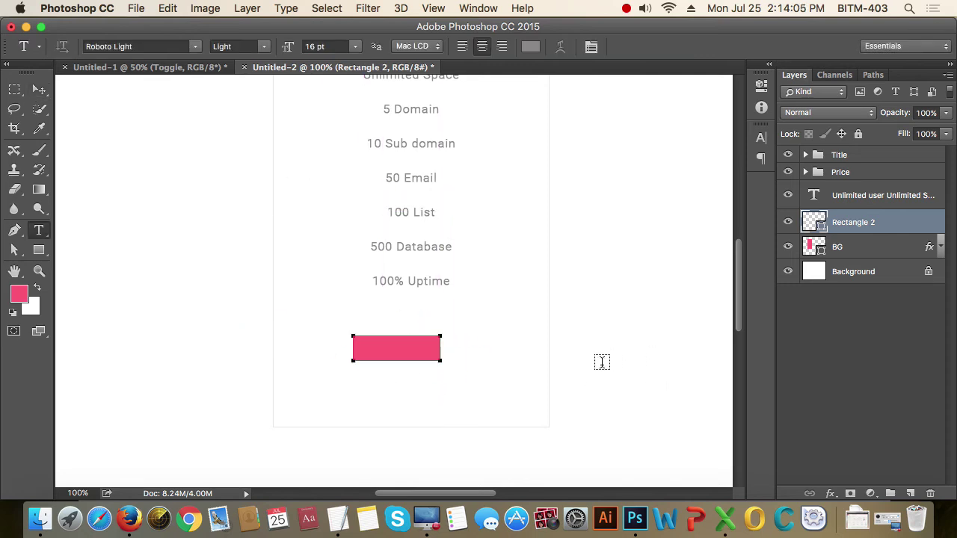
pyautogui.click(367, 398)
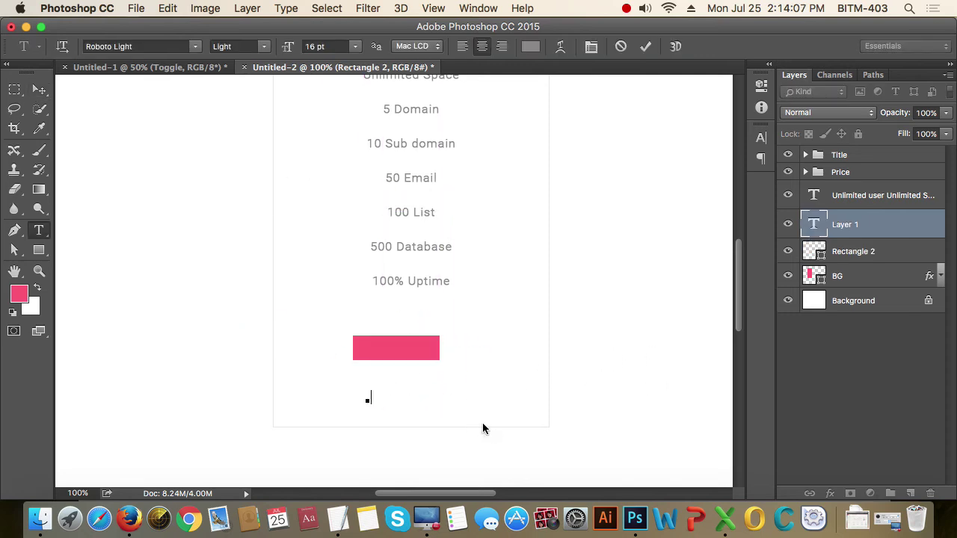
pyautogui.write('Purch')
pyautogui.write('ase noe')
pyautogui.press('BackSpace')
pyautogui.press('BackSpace')
pyautogui.press('BackSpace')
pyautogui.write('Now!')
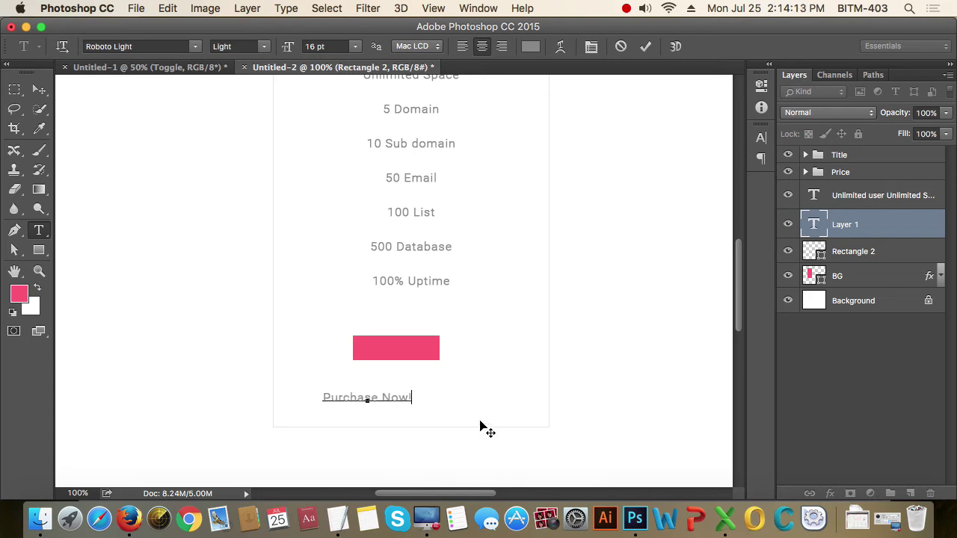
# Set the "Purchase Now!" text to Roboto Medium at 16 pt and commit it
pyautogui.press('super+a')
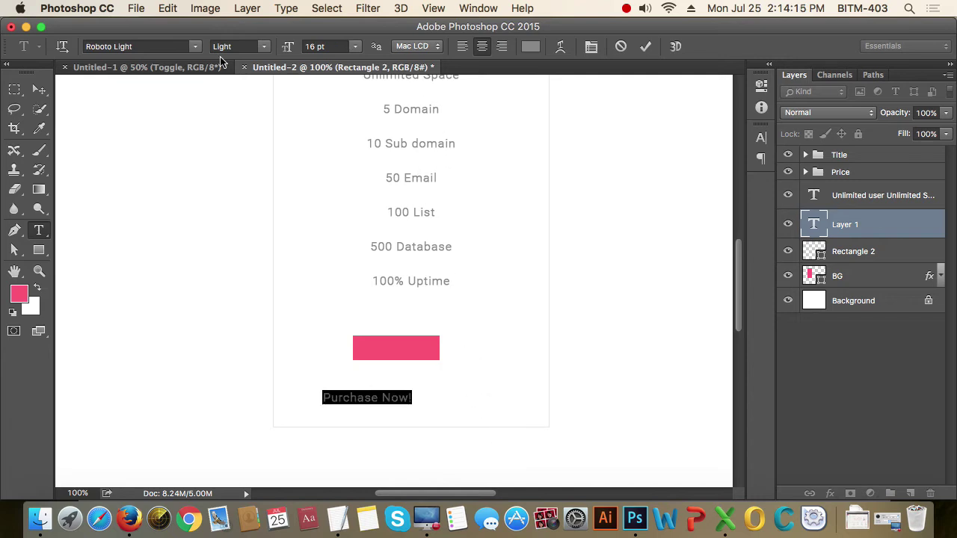
pyautogui.click(265, 47)
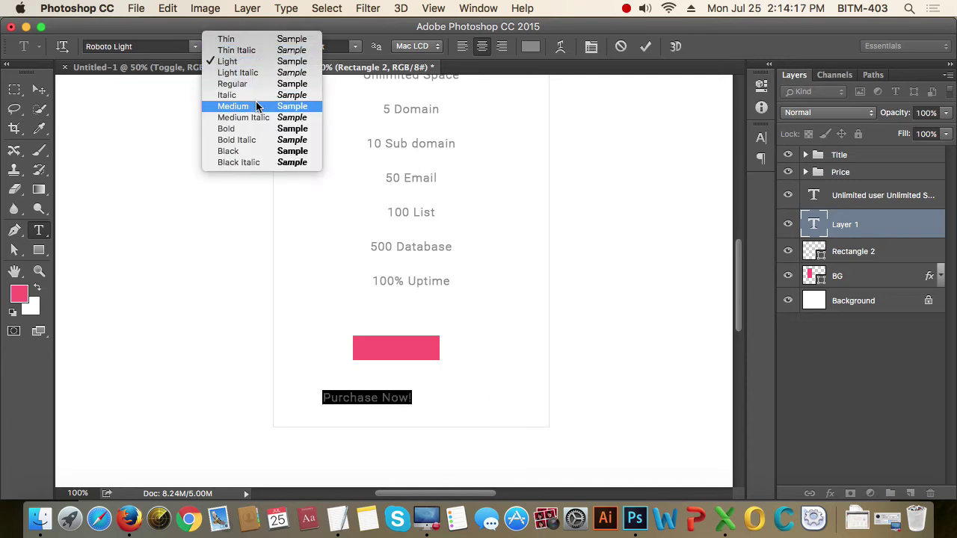
pyautogui.click(323, 67)
pyautogui.write('m')
pyautogui.press('Tab')
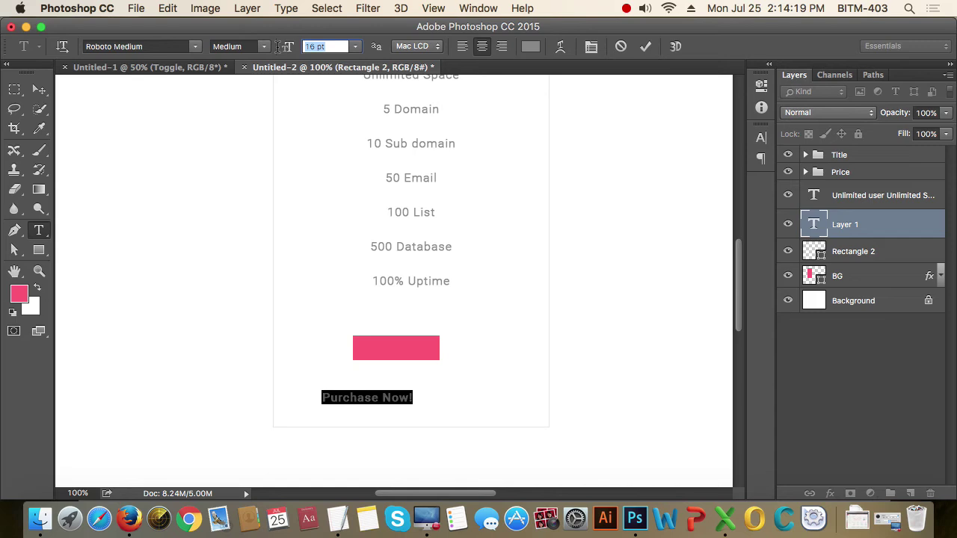
pyautogui.write('18')
pyautogui.press('Return')
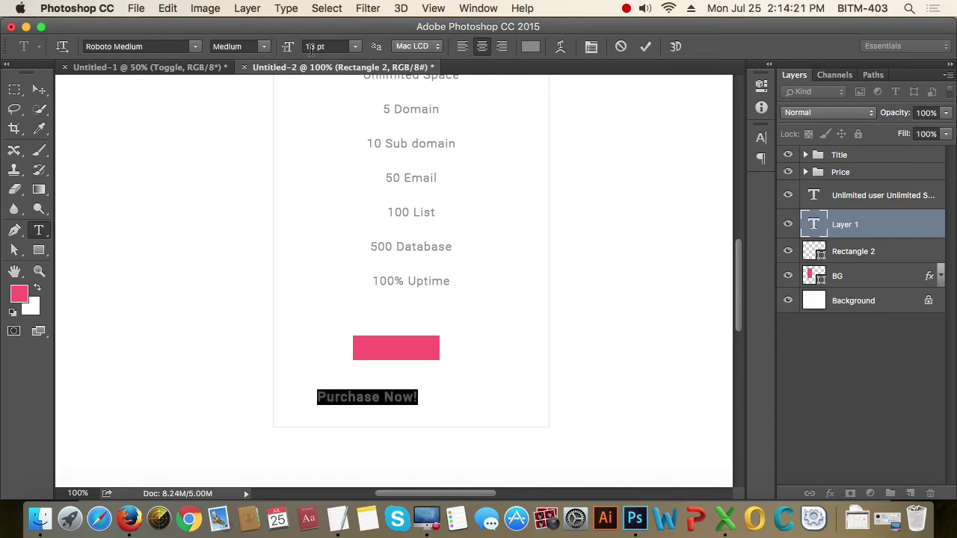
pyautogui.write('16')
pyautogui.press('Return')
pyautogui.press('super+Return')
pyautogui.press('v')
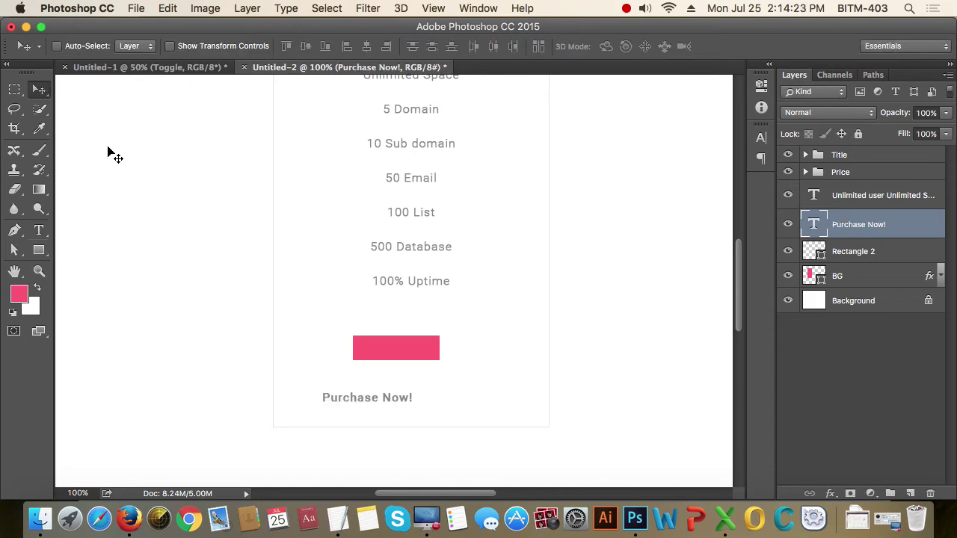
# Move the "Purchase Now!" text onto the pink button rectangle and colour it white
pyautogui.moveTo(389, 401); pyautogui.dragTo(421, 352)
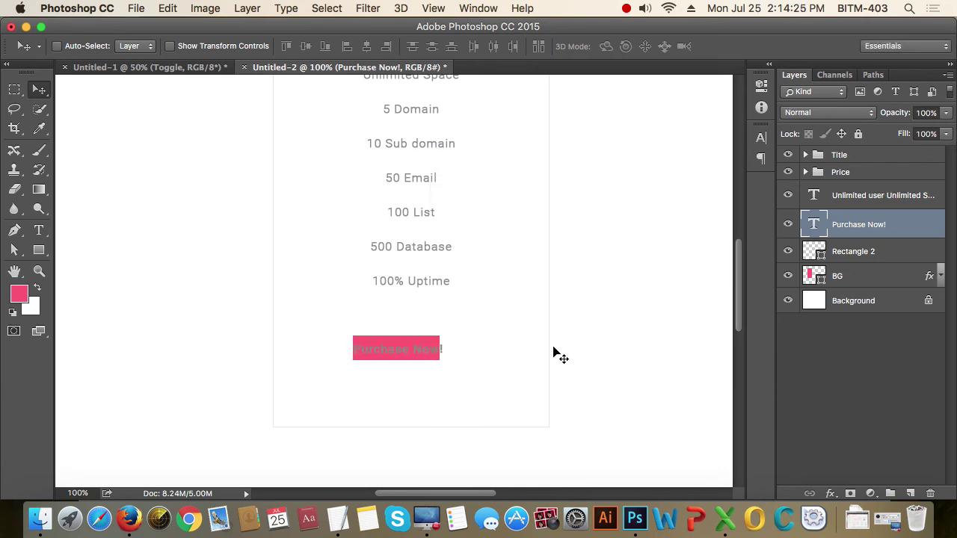
pyautogui.press('t')
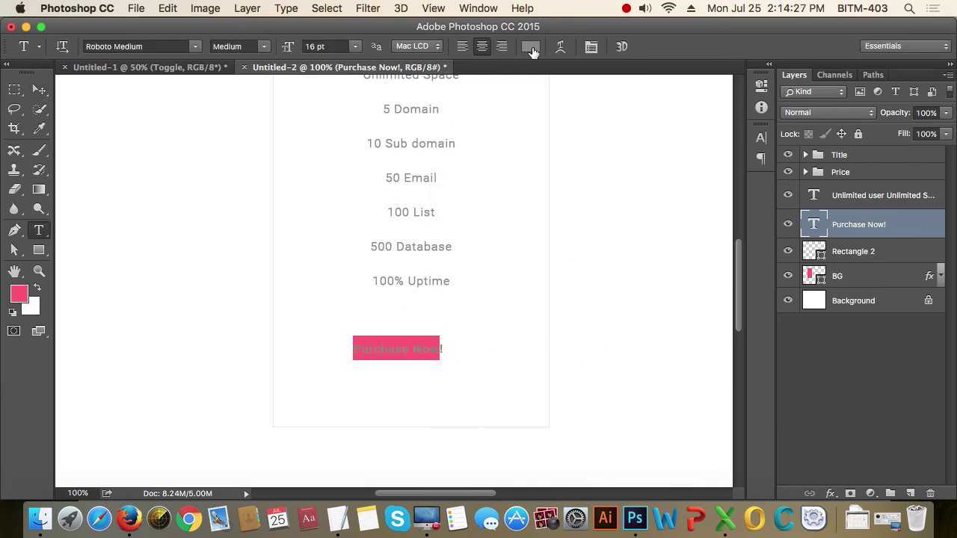
pyautogui.click(533, 50)
pyautogui.click(543, 176)
pyautogui.click(887, 168)
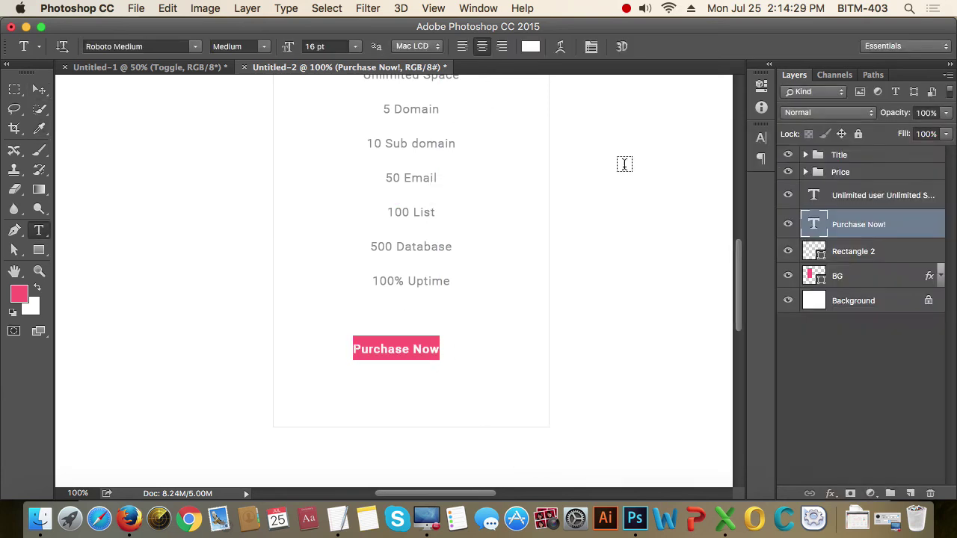
# Set the height of the pink button rectangle to 50 px
pyautogui.click(39, 89)
pyautogui.click(932, 259)
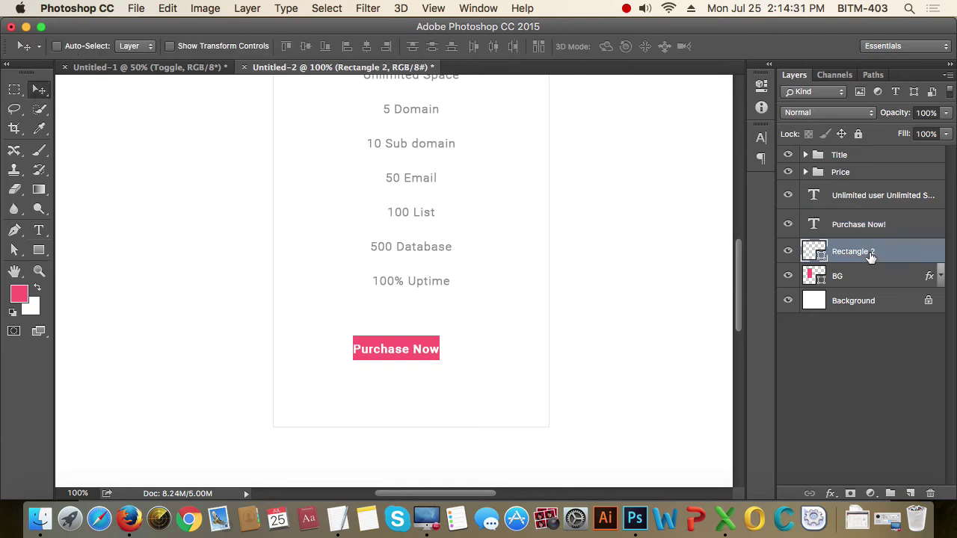
pyautogui.press('a')
pyautogui.moveTo(427, 362); pyautogui.dragTo(502, 386)
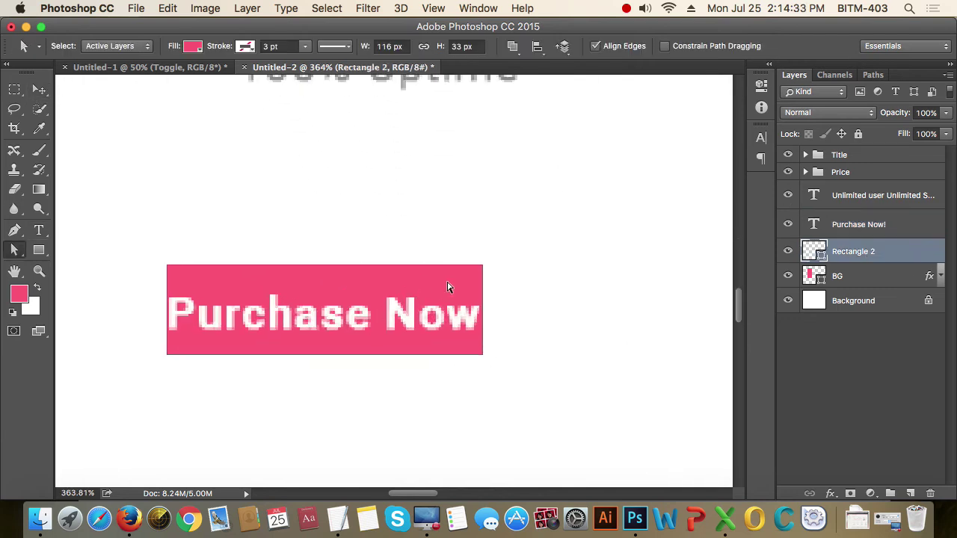
pyautogui.click(39, 89)
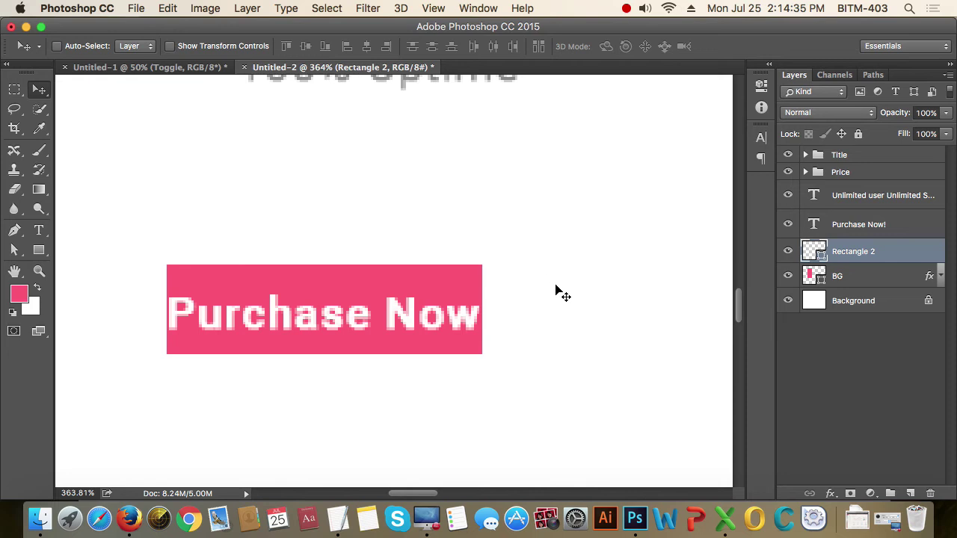
pyautogui.press('a')
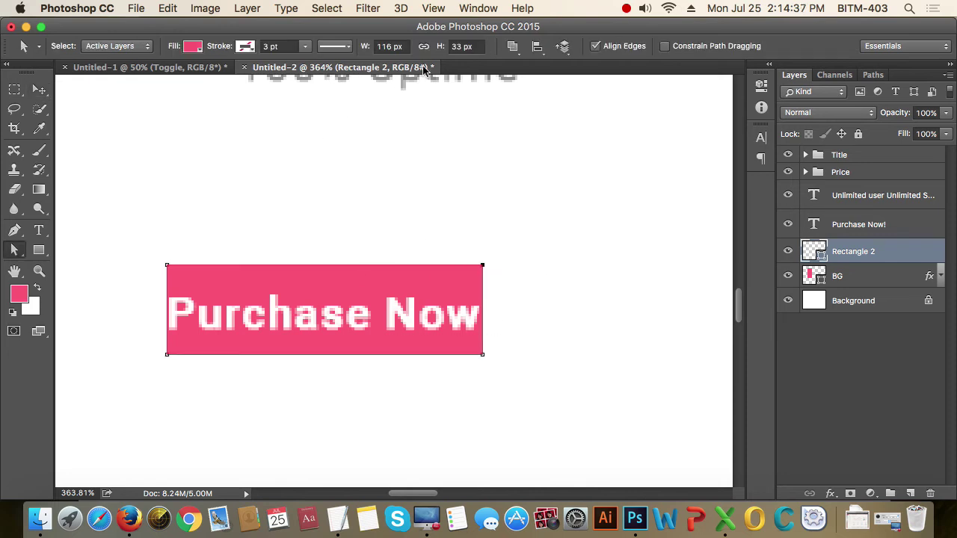
pyautogui.click(483, 45)
pyautogui.write('50')
pyautogui.press('Return')
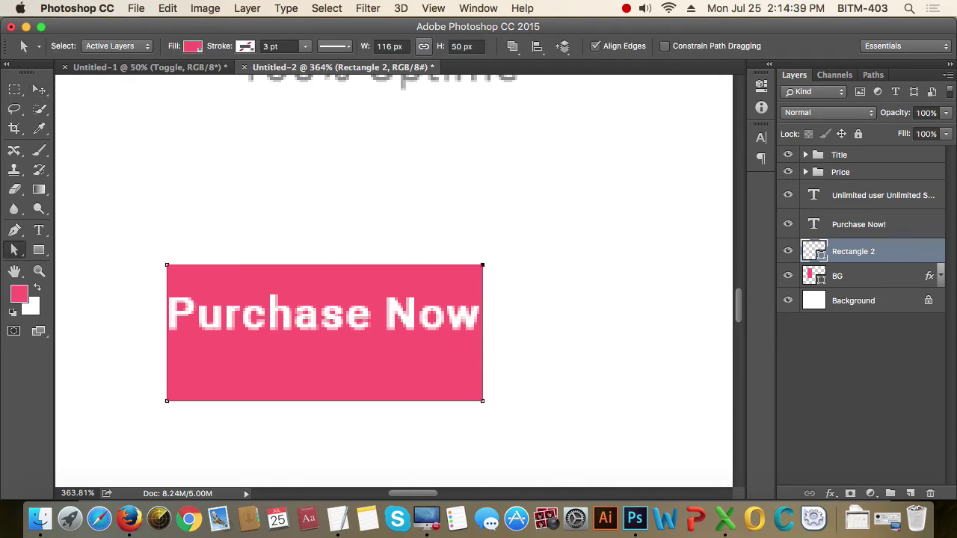
# Centre the "Purchase Now!" text vertically on the pink button rectangle and check its distances to the button's edges
pyautogui.click(39, 90)
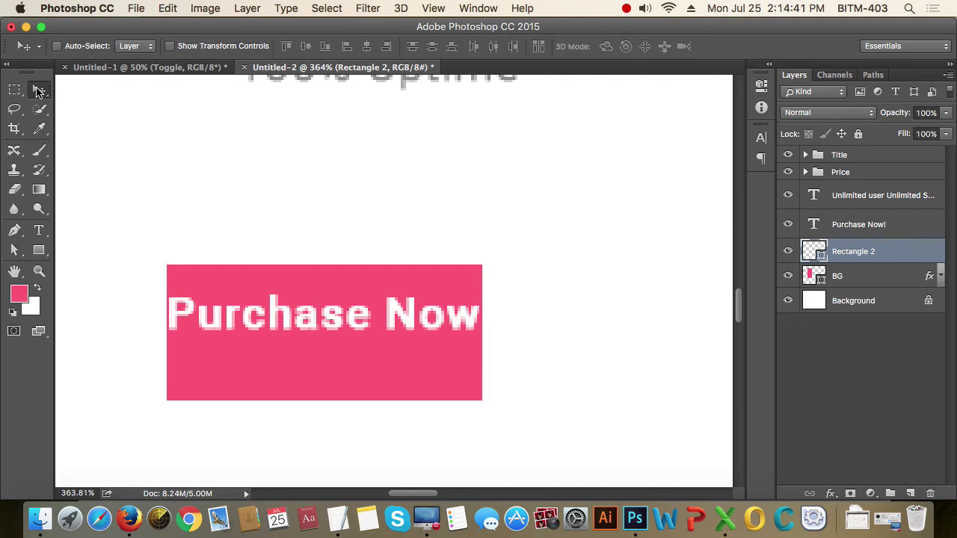
pyautogui.click(920, 232)
pyautogui.press('super')
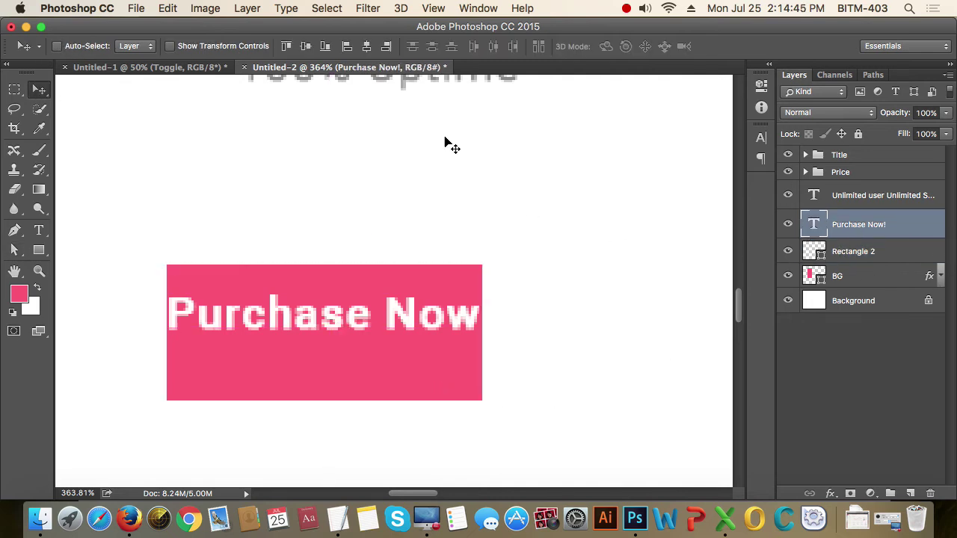
pyautogui.click(306, 46)
pyautogui.press('super')
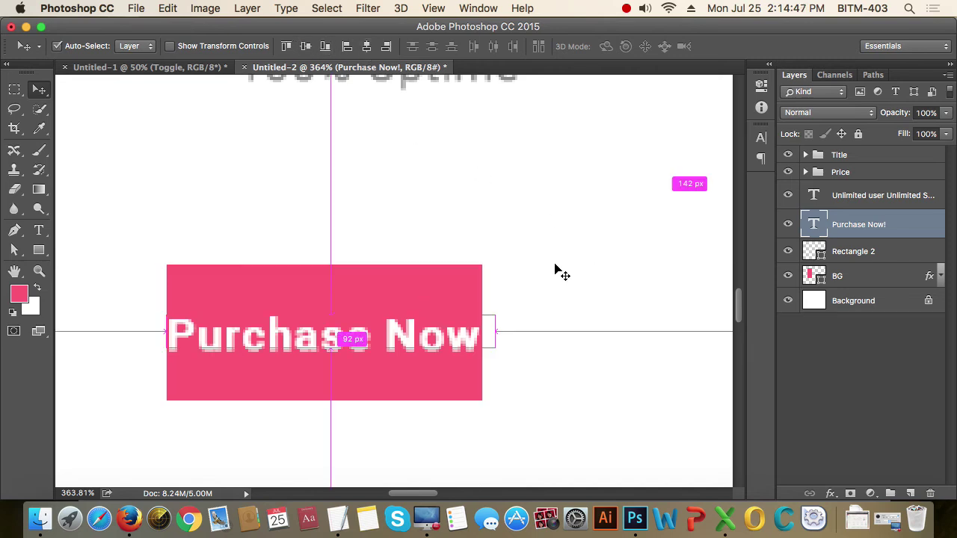
pyautogui.moveTo(426, 394)
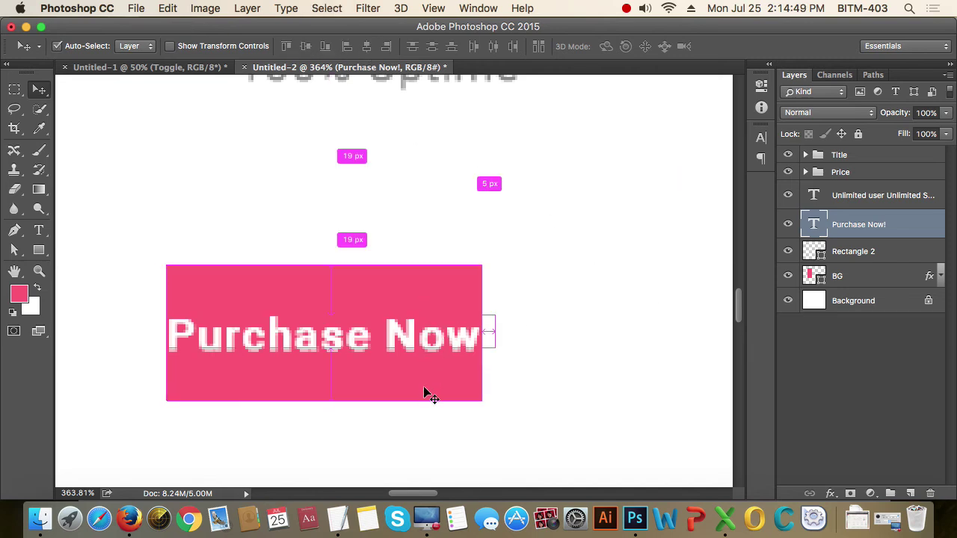
# Extend the button rectangle's bottom and top edges outward by 1 px each, for a height of 52 px
pyautogui.click(853, 255)
pyautogui.press('a')
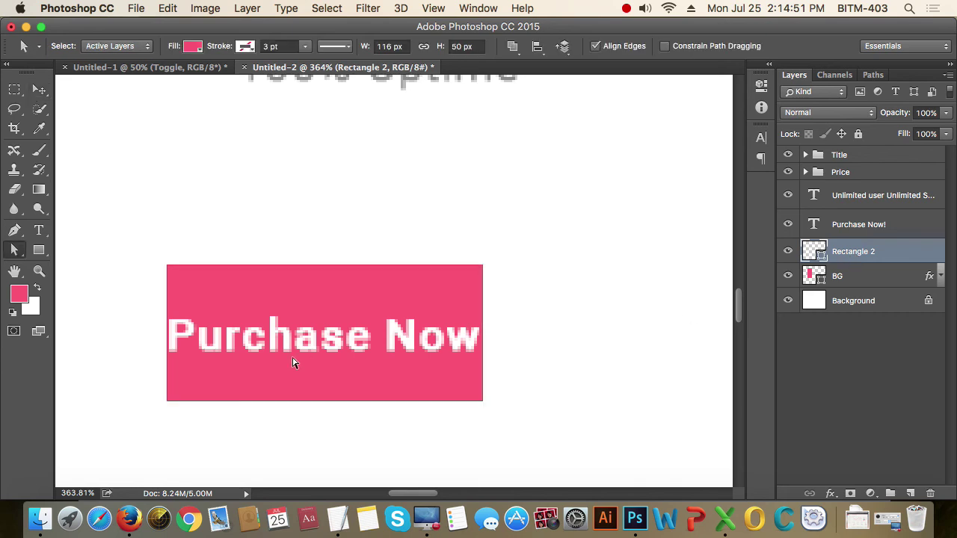
pyautogui.moveTo(125, 391); pyautogui.dragTo(575, 473)
pyautogui.press('Down')
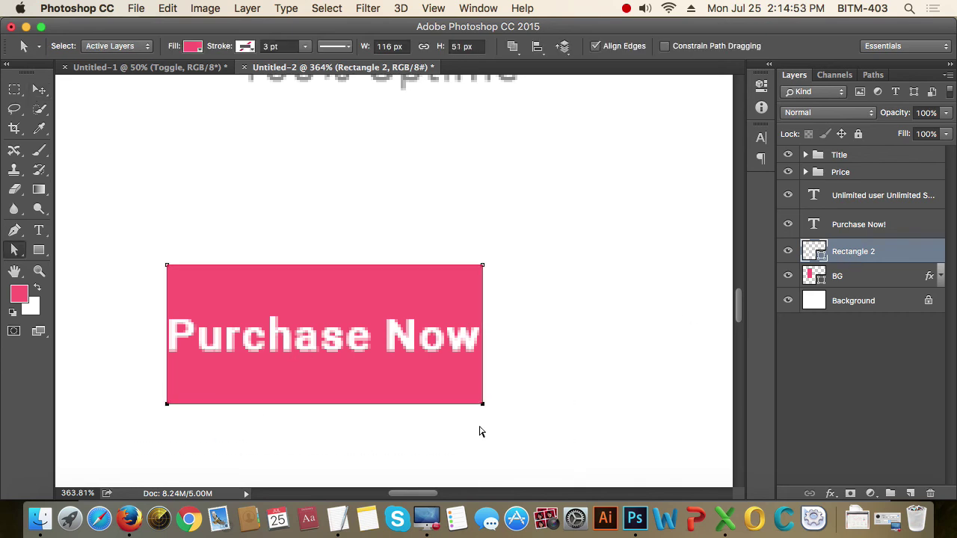
pyautogui.moveTo(132, 239); pyautogui.dragTo(573, 309)
pyautogui.press('Up')
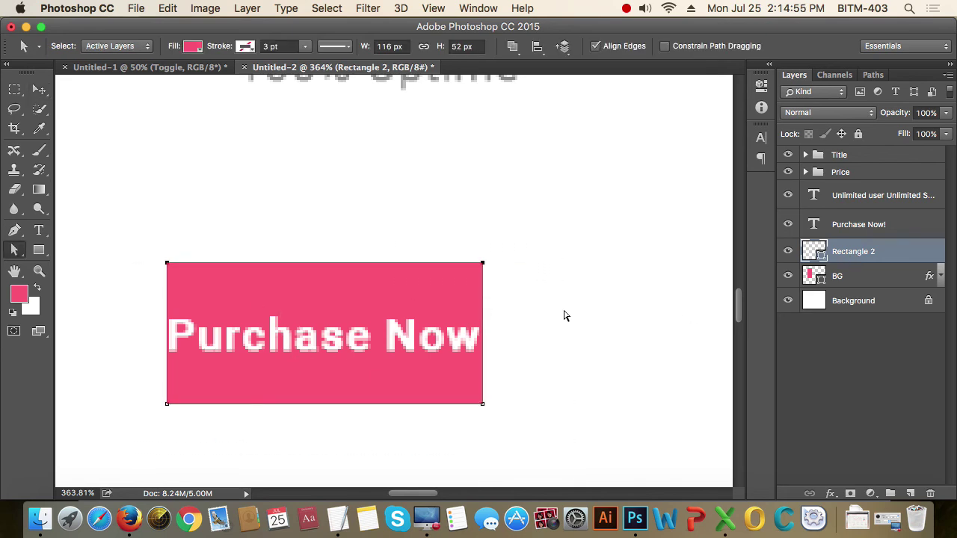
# Nudge the button rectangle's left edge inward by 1 px and extend it outward by 40 px, for a width of 155 px
pyautogui.moveTo(115, 239); pyautogui.dragTo(240, 459)
pyautogui.press('Right')
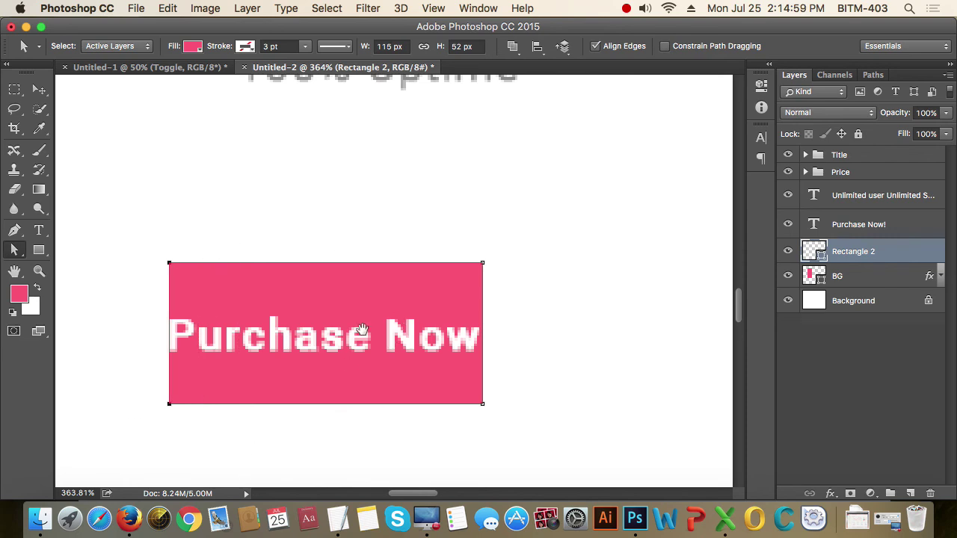
pyautogui.moveTo(362, 330); pyautogui.dragTo(626, 271)
pyautogui.moveTo(445, 316); pyautogui.dragTo(401, 311)
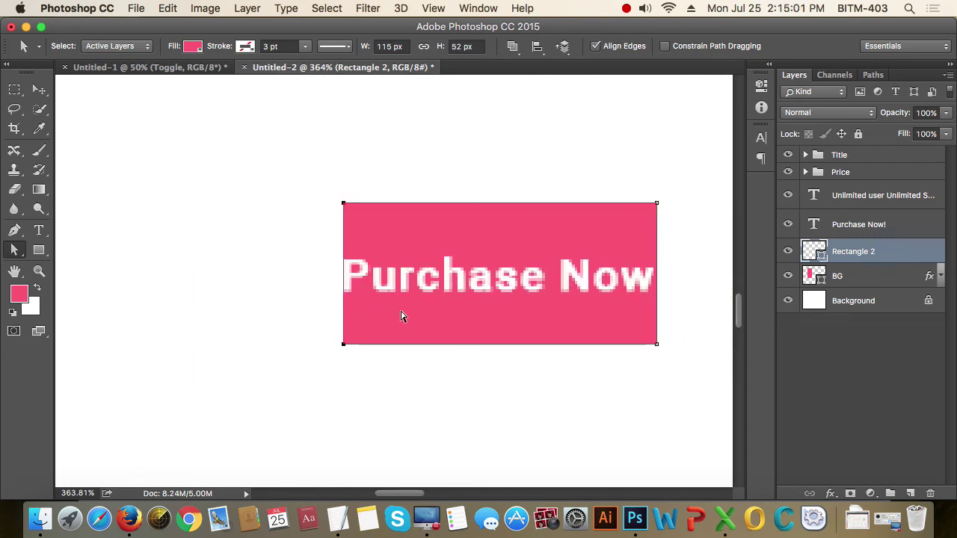
pyautogui.hotkey('shift', 'Left')
pyautogui.hotkey('shift', 'Left')
pyautogui.hotkey('shift', 'Left')
pyautogui.hotkey('shift', 'Left')
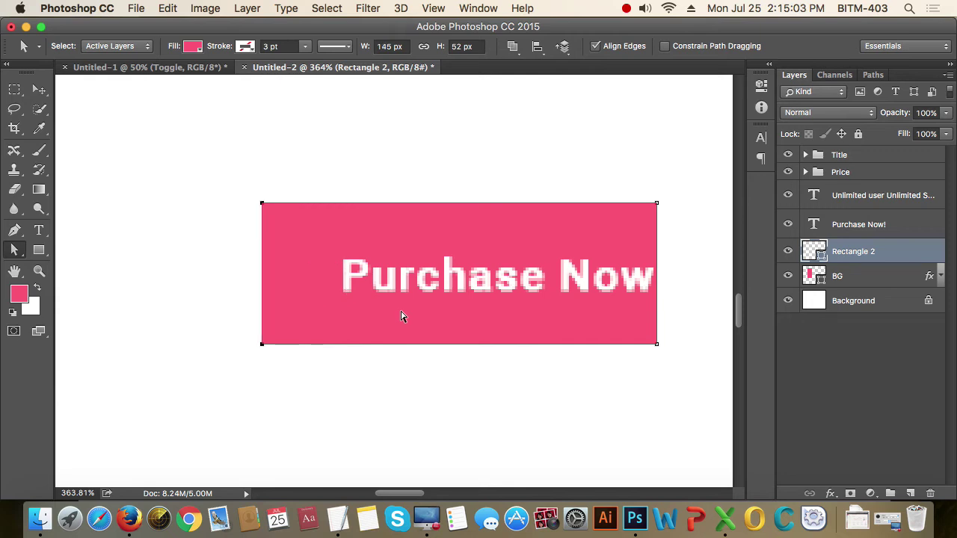
# Trim the button rectangle's right edge by 1 px and extend it outward by 40 px, for a width of 194 px
pyautogui.moveTo(575, 150); pyautogui.dragTo(712, 421)
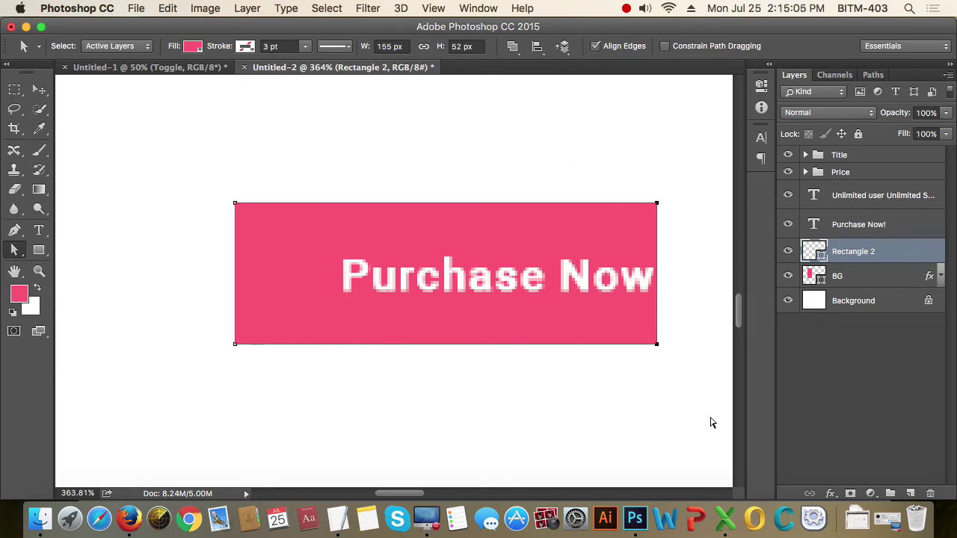
pyautogui.press('Left')
pyautogui.press('Left')
pyautogui.press('Right')
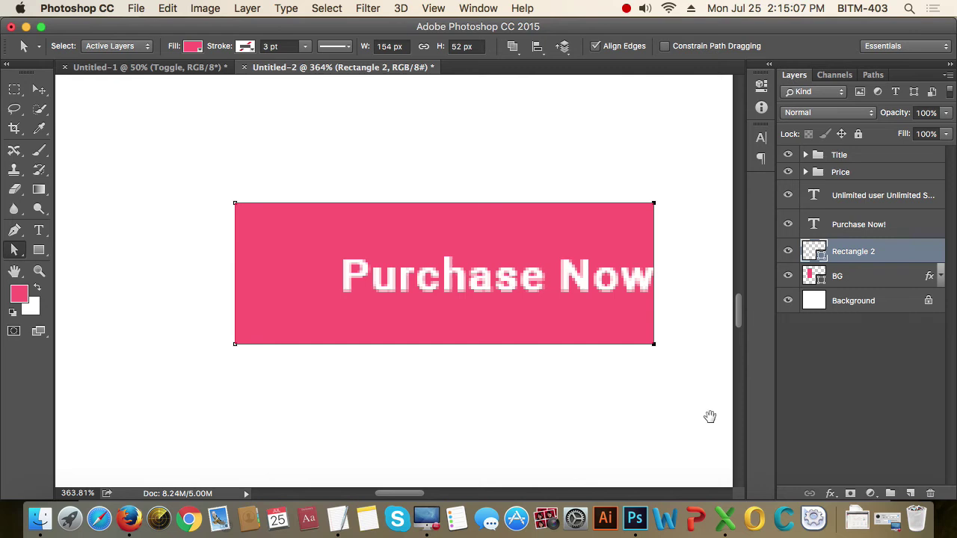
pyautogui.moveTo(674, 375); pyautogui.dragTo(406, 404)
pyautogui.hotkey('shift', 'Right')
pyautogui.hotkey('shift', 'Right')
pyautogui.hotkey('shift', 'Right')
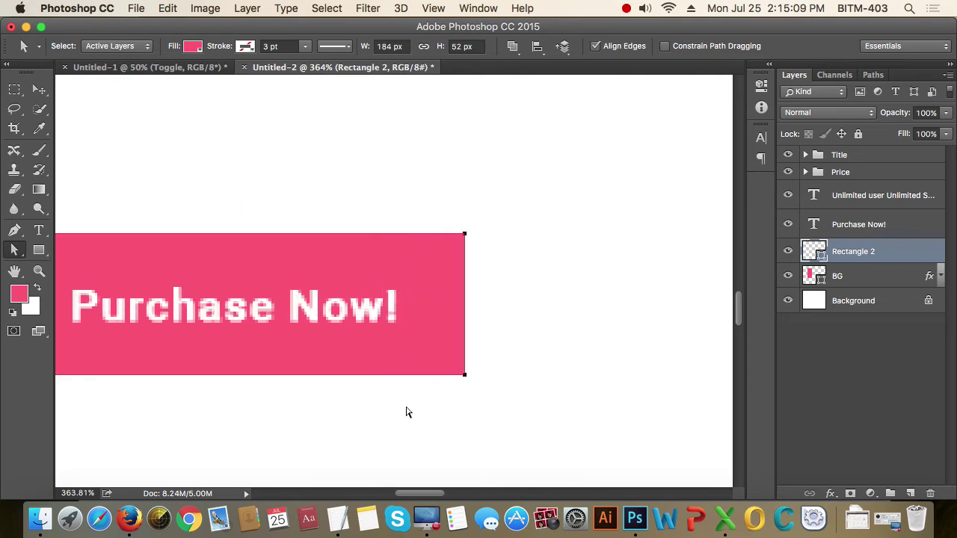
pyautogui.hotkey('shift', 'Right')
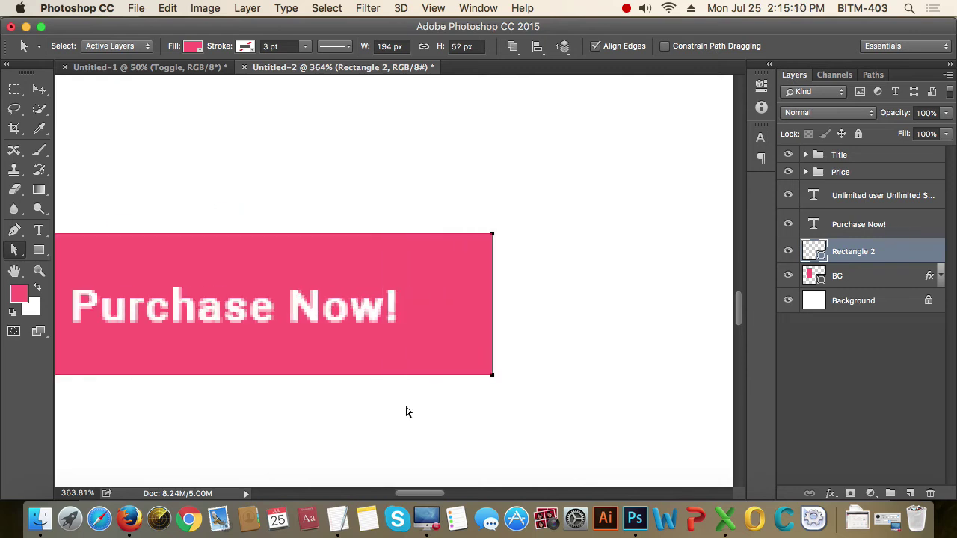
# Centre the "Purchase Now!" text horizontally within the button rectangle's bounds and clear the selection
pyautogui.click(39, 90)
pyautogui.keyDown('alt'); pyautogui.click(444, 281); pyautogui.keyUp('alt')
pyautogui.keyDown('alt'); pyautogui.click(444, 281); pyautogui.keyUp('alt')
pyautogui.scroll(3, 482, 287)
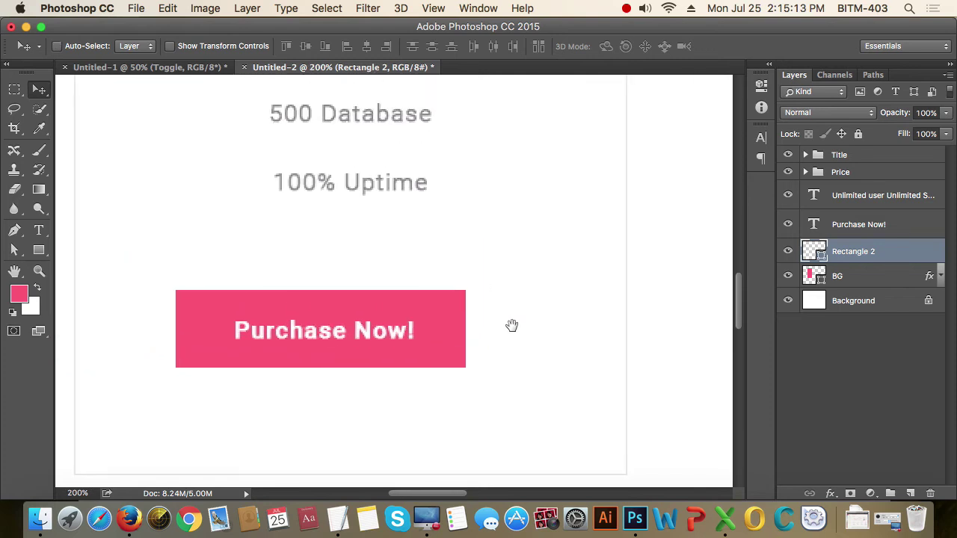
pyautogui.hscroll(-3, 487, 326)
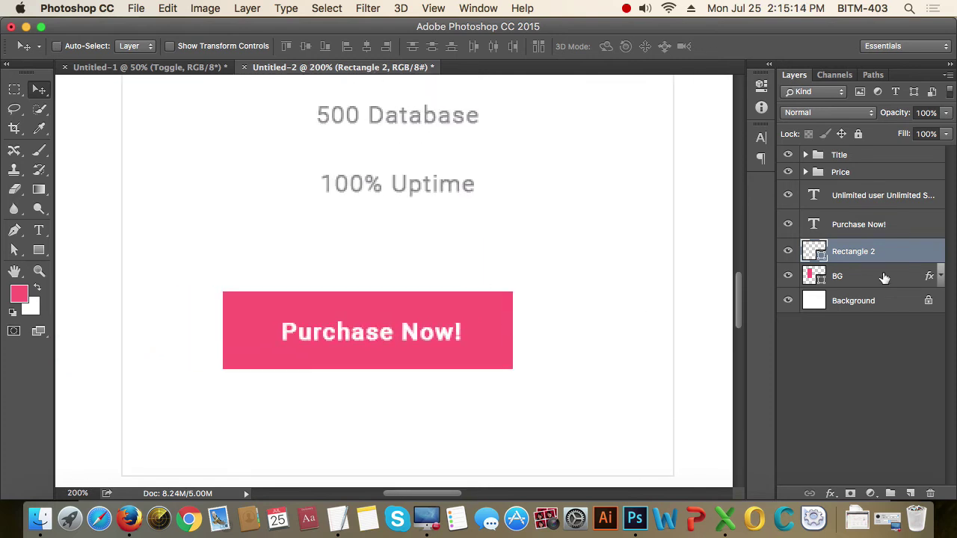
pyautogui.keyDown('super'); pyautogui.click(814, 227); pyautogui.keyUp('super')
pyautogui.click(830, 228)
pyautogui.keyDown('super'); pyautogui.click(821, 249); pyautogui.keyUp('super')
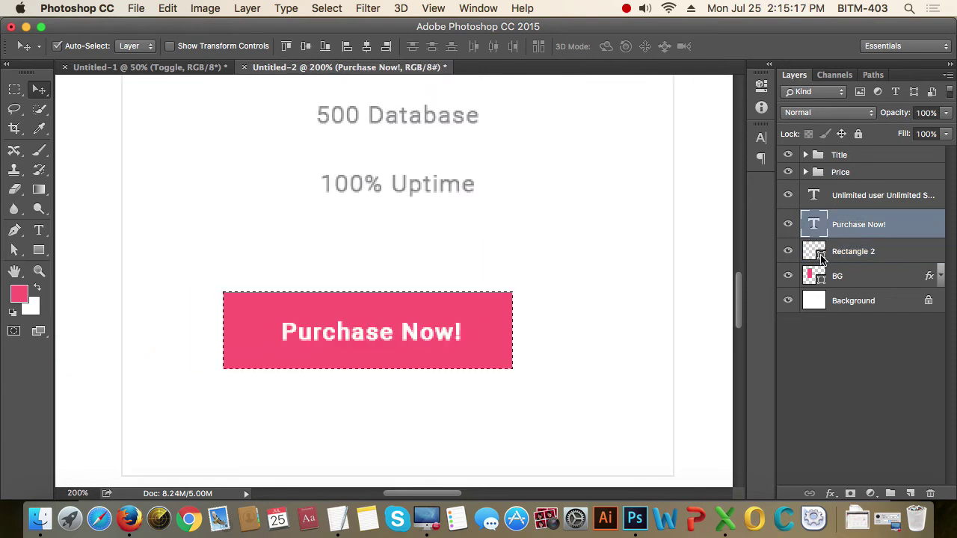
pyautogui.click(366, 48)
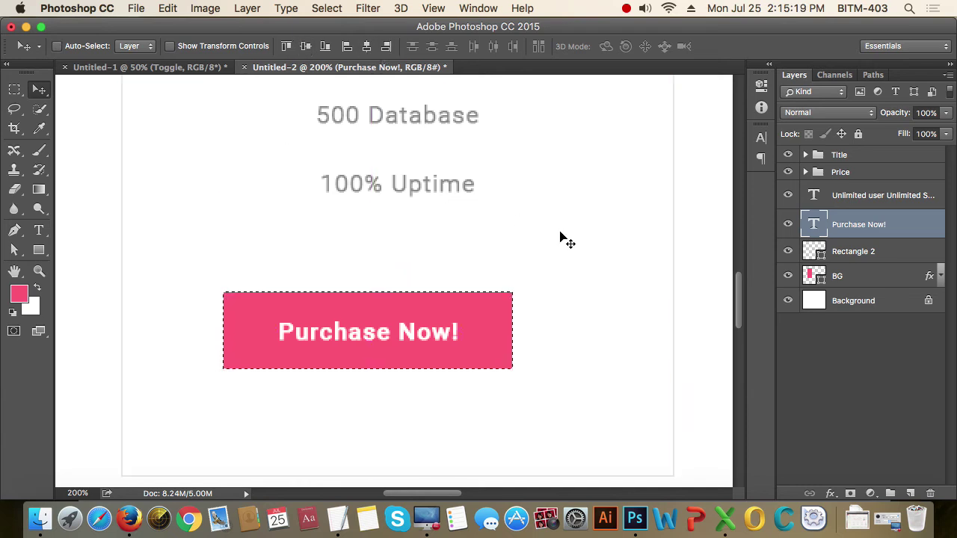
pyautogui.press('super+d')
# Group the "Purchase Now!" text with its button rectangle and name the group "Purchase Button"
pyautogui.keyDown('super'); pyautogui.click(843, 253); pyautogui.keyUp('super')
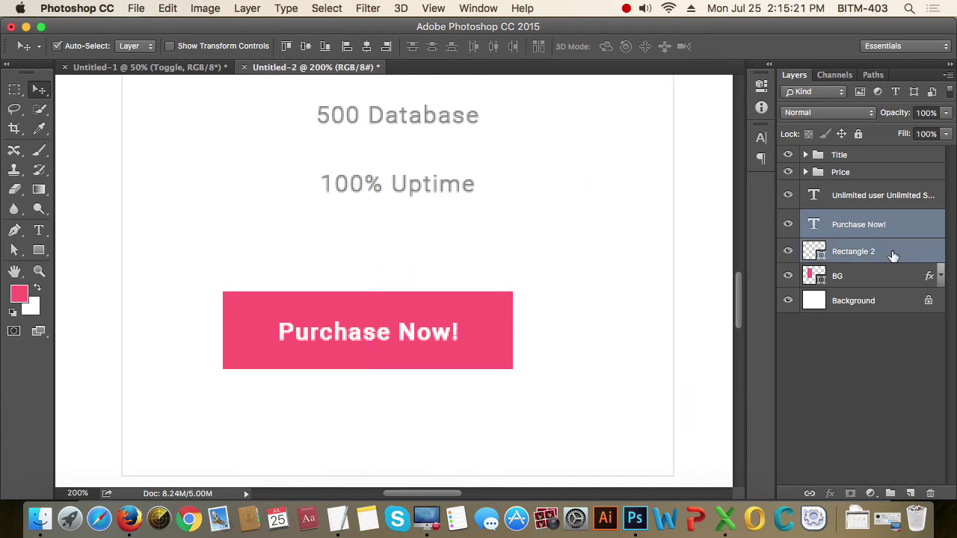
pyautogui.press('super+g')
pyautogui.doubleClick(846, 219)
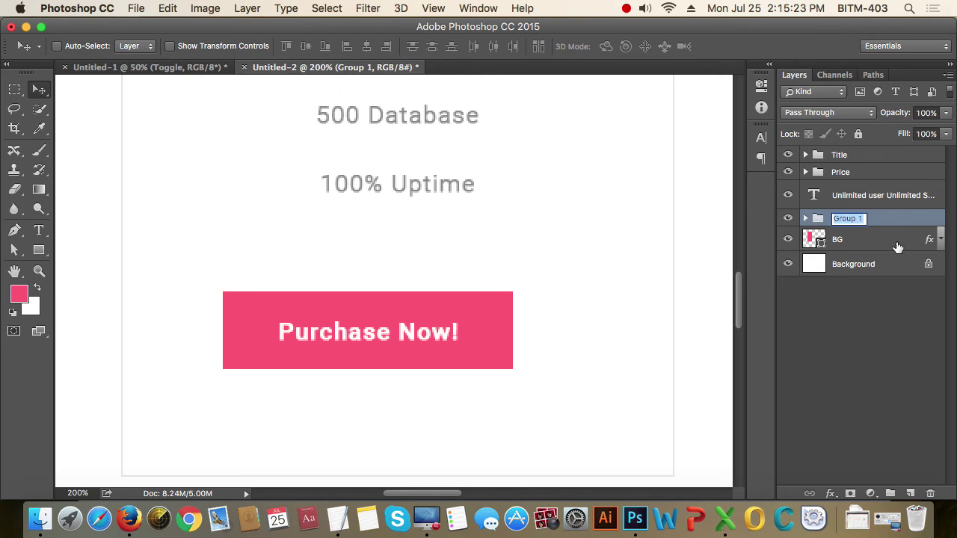
pyautogui.write('Purchase Button')
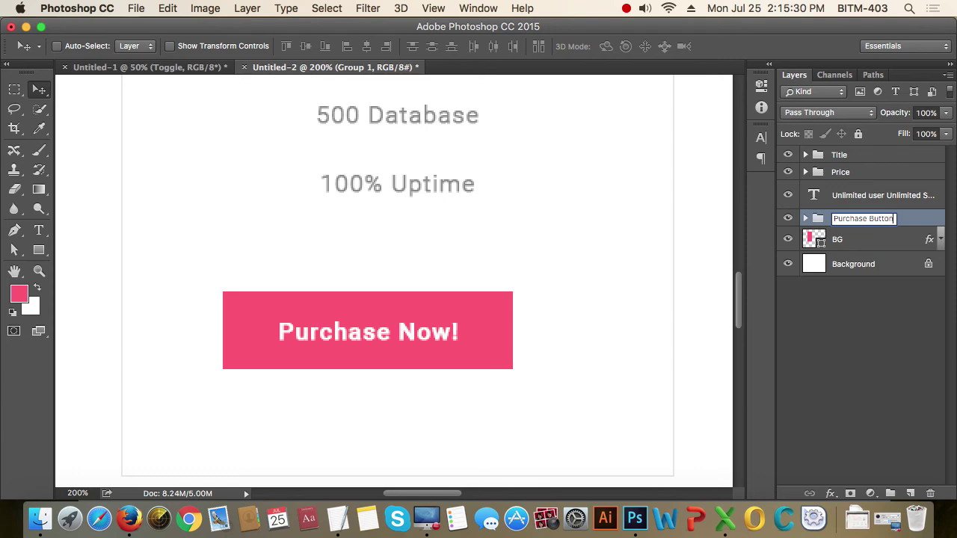
pyautogui.press('Return')
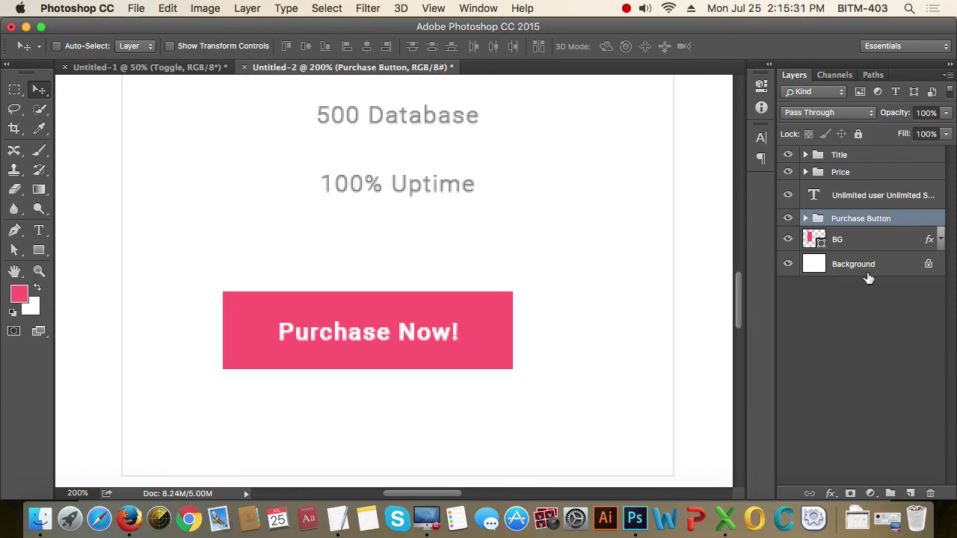
# Centre the Purchase Button group horizontally within the BG column shape and clear the selection
pyautogui.keyDown('super'); pyautogui.click(817, 241); pyautogui.keyUp('super')
pyautogui.click(366, 46)
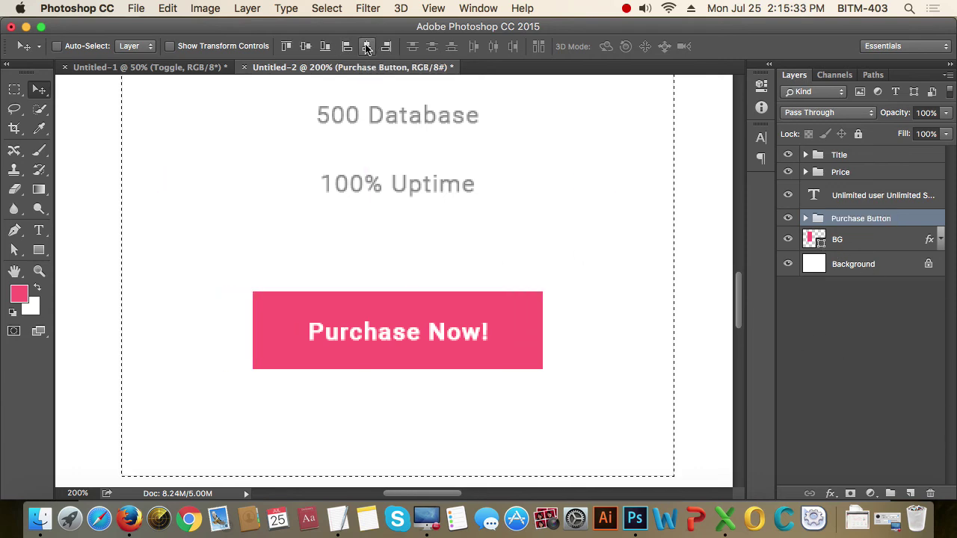
pyautogui.press('super+d')
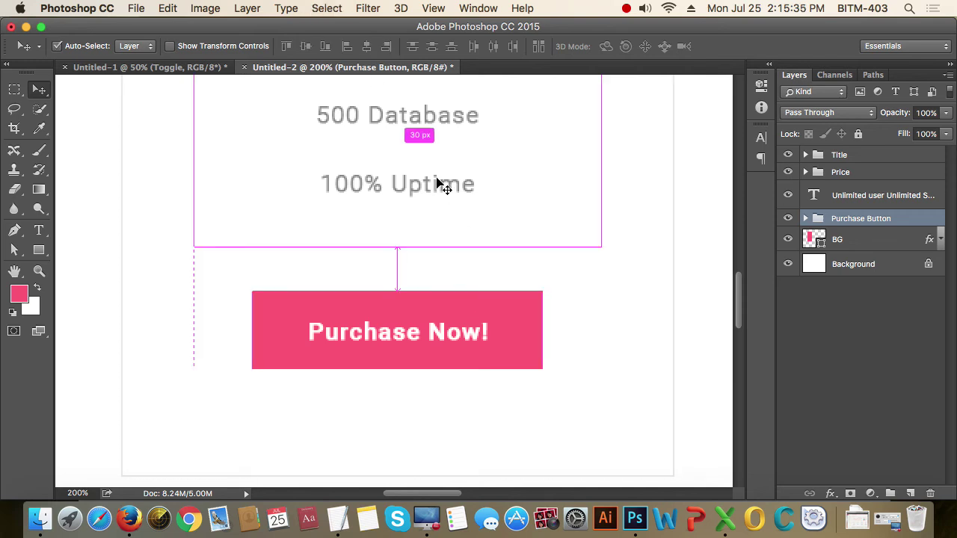
# Measure the gap between "100% Uptime" and the button with a marquee, and review the spacing of the whole column
pyautogui.press('m')
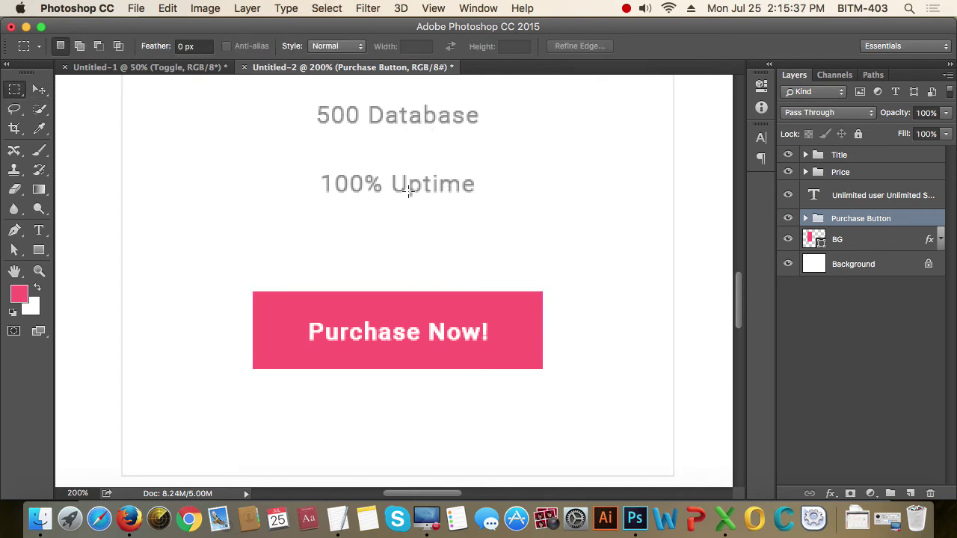
pyautogui.moveTo(401, 192); pyautogui.dragTo(515, 291)
pyautogui.keyDown('alt'); pyautogui.keyDown('super'); pyautogui.click(478, 209); pyautogui.keyUp('super'); pyautogui.keyUp('alt')
pyautogui.keyDown('alt'); pyautogui.keyDown('super'); pyautogui.click(482, 224); pyautogui.keyUp('super'); pyautogui.keyUp('alt')
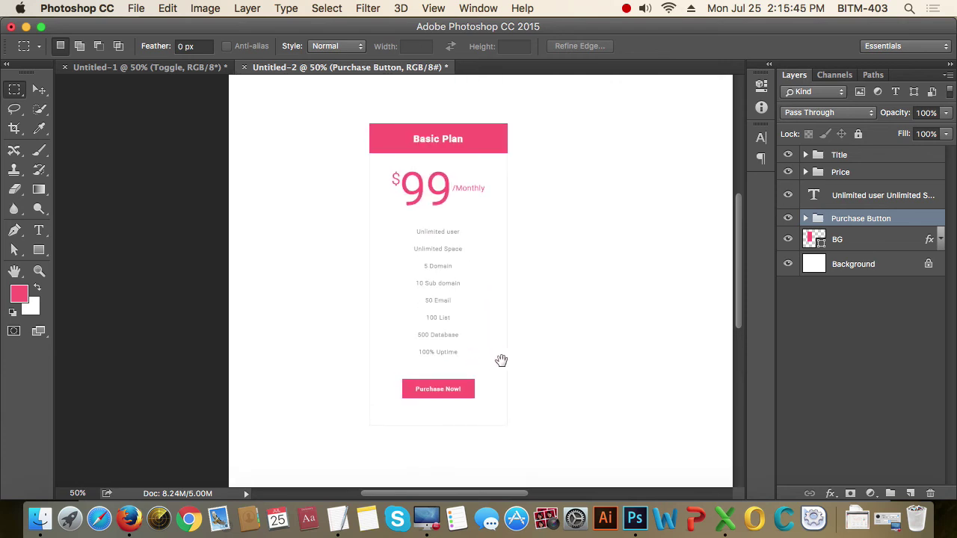
pyautogui.moveTo(501, 360); pyautogui.dragTo(536, 336)
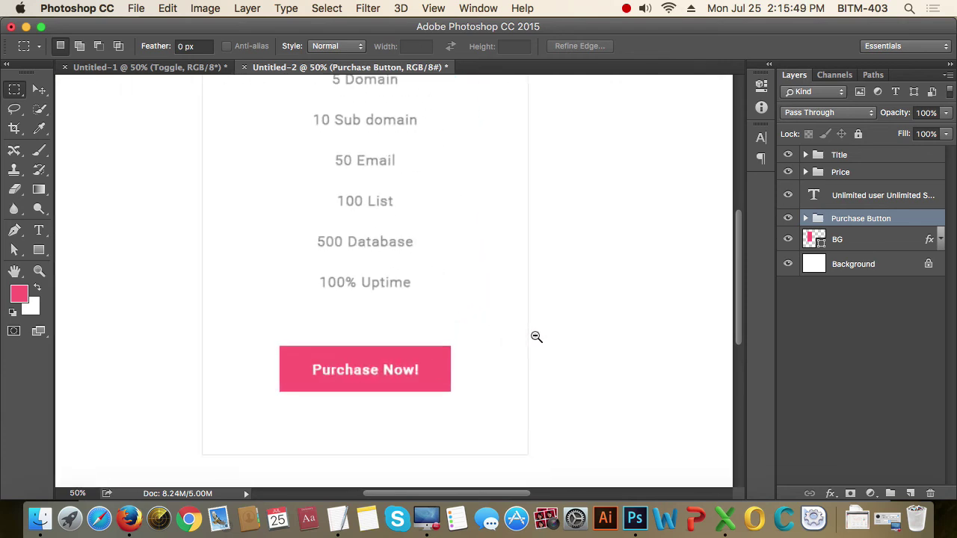
pyautogui.moveTo(456, 344); pyautogui.dragTo(472, 307)
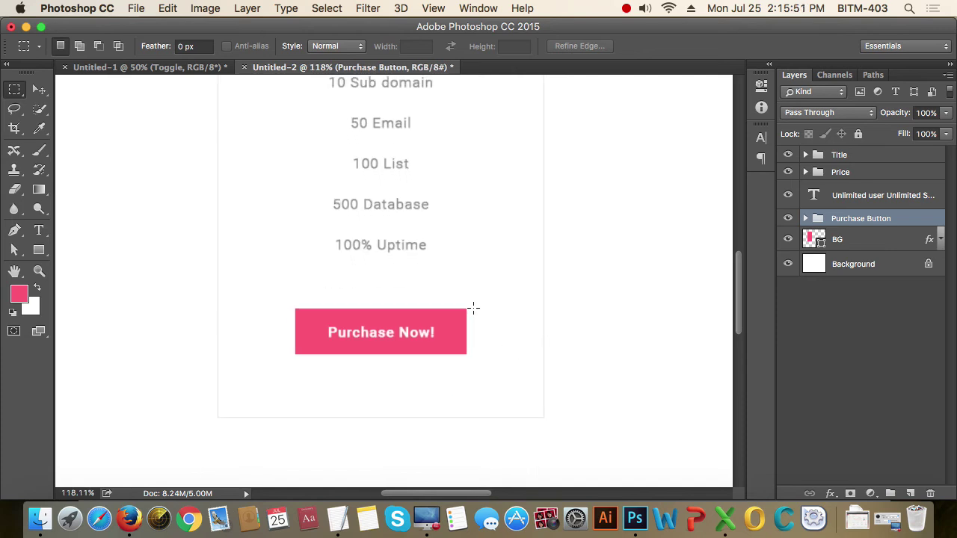
pyautogui.moveTo(416, 297); pyautogui.dragTo(439, 300)
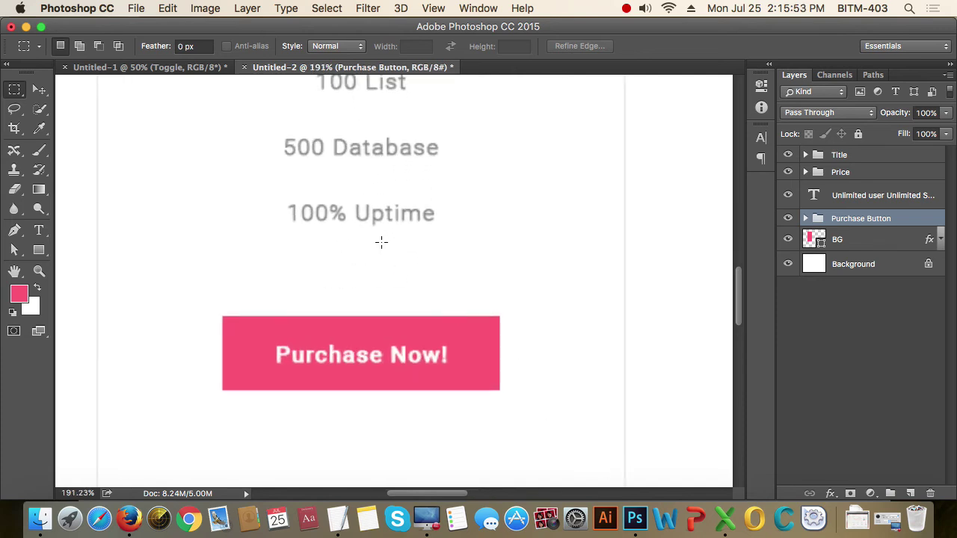
# Move the Purchase Button group slightly straight down to widen the gap below "100% Uptime"
pyautogui.press('v')
pyautogui.moveTo(454, 359); pyautogui.dragTo(430, 393)
pyautogui.press('m')
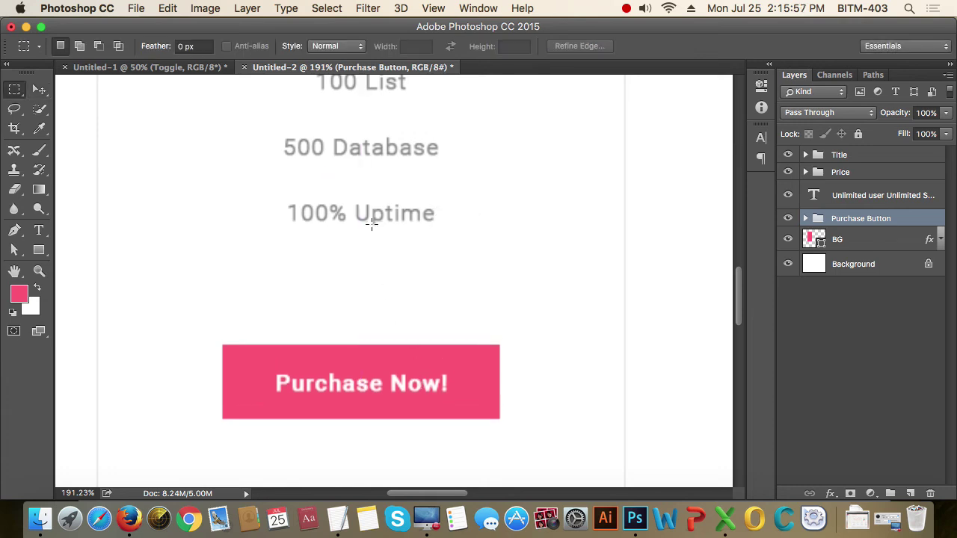
# Measure the gap below "100% Uptime" with a marquee and nudge the Purchase Button group upward to tighten that gap
pyautogui.moveTo(374, 221); pyautogui.dragTo(499, 344)
pyautogui.click(553, 335)
pyautogui.press('v')
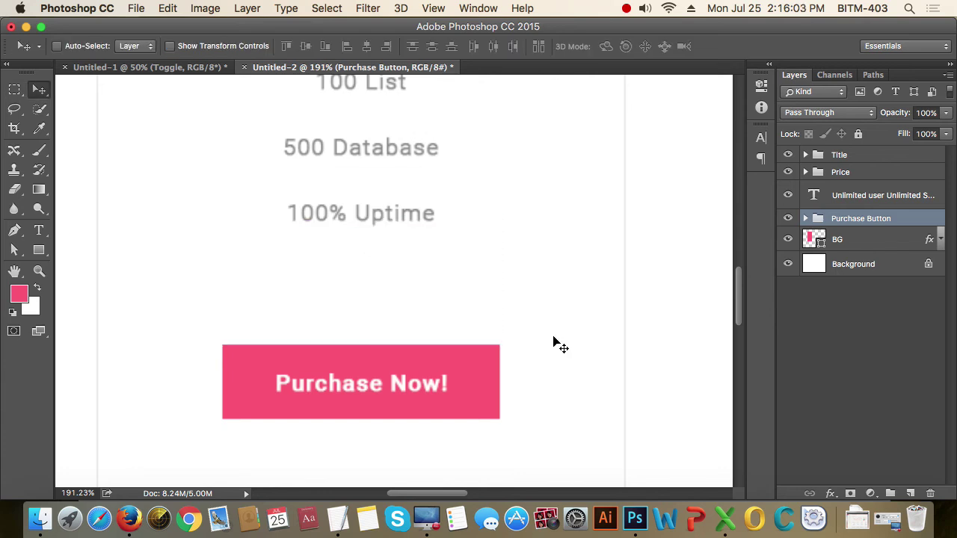
pyautogui.hotkey('shift', 'Up')
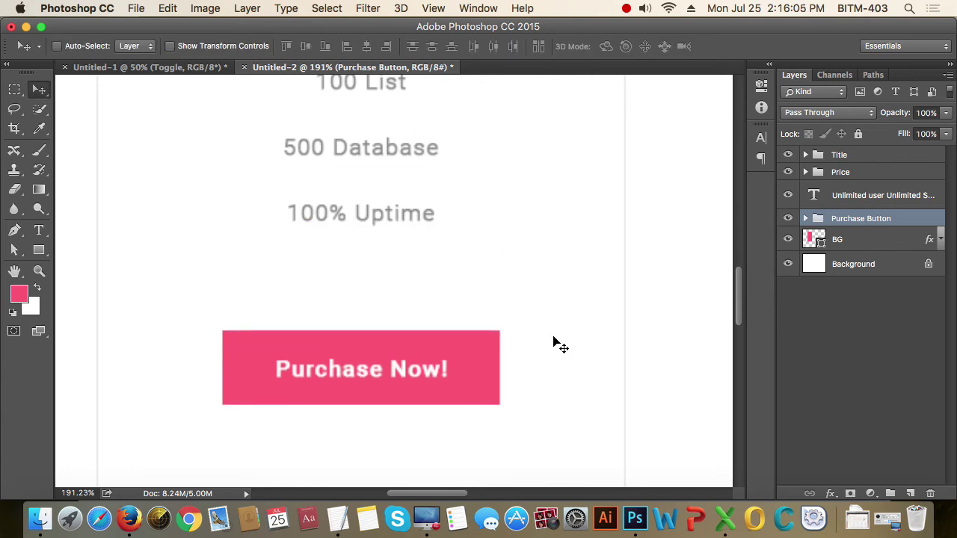
pyautogui.press('Down')
pyautogui.press('Down')
pyautogui.press('Down')
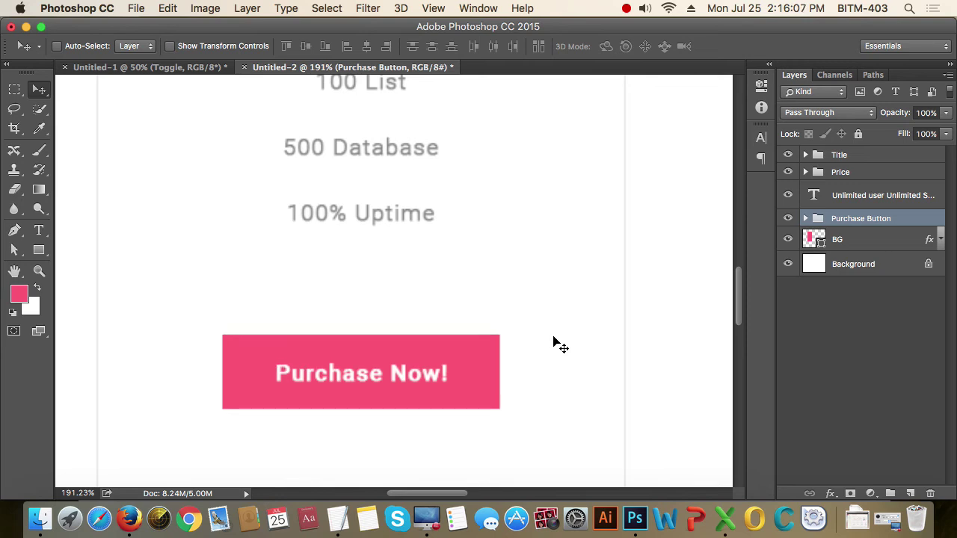
pyautogui.press('Up')
pyautogui.press('Up')
pyautogui.press('Up')
pyautogui.press('Up')
pyautogui.press('Up')
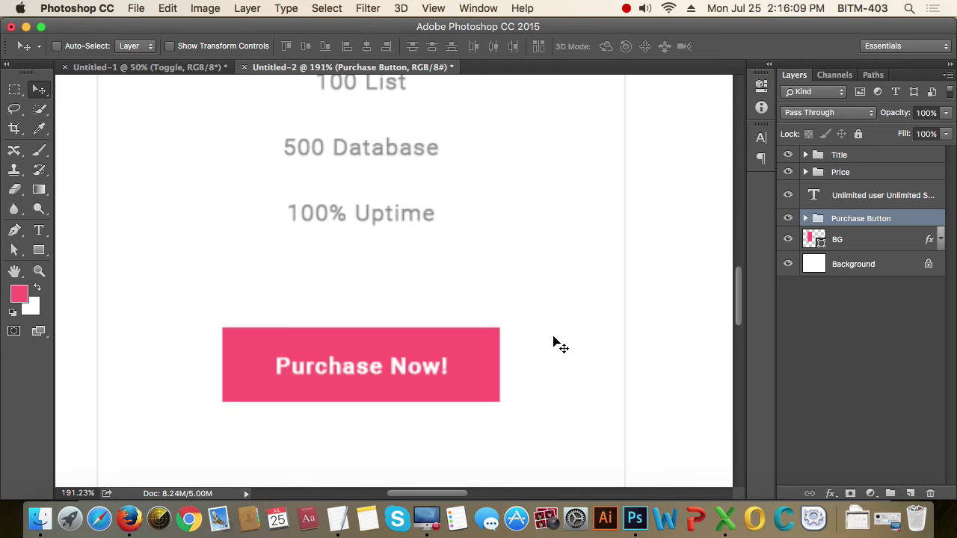
# Measure the adjusted gap between "100% Uptime" and the Purchase Now! button with a marquee, and clear the selection
pyautogui.press('m')
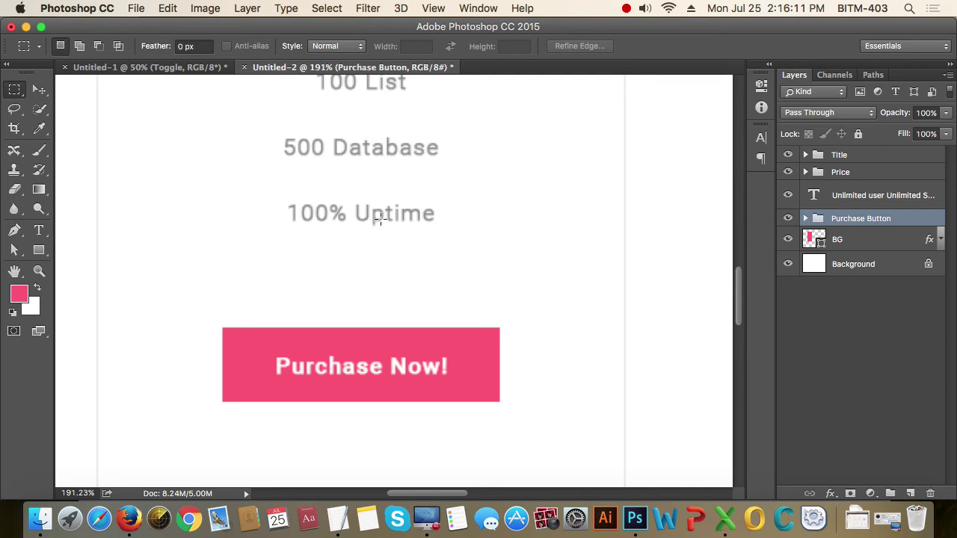
pyautogui.moveTo(379, 219); pyautogui.dragTo(463, 332)
pyautogui.click(548, 321)
# Shorten the BG column shape to 795 px high by moving its two bottom anchor points closer to the Purchase Now! button
pyautogui.keyDown('alt'); pyautogui.click(443, 332); pyautogui.keyUp('alt')
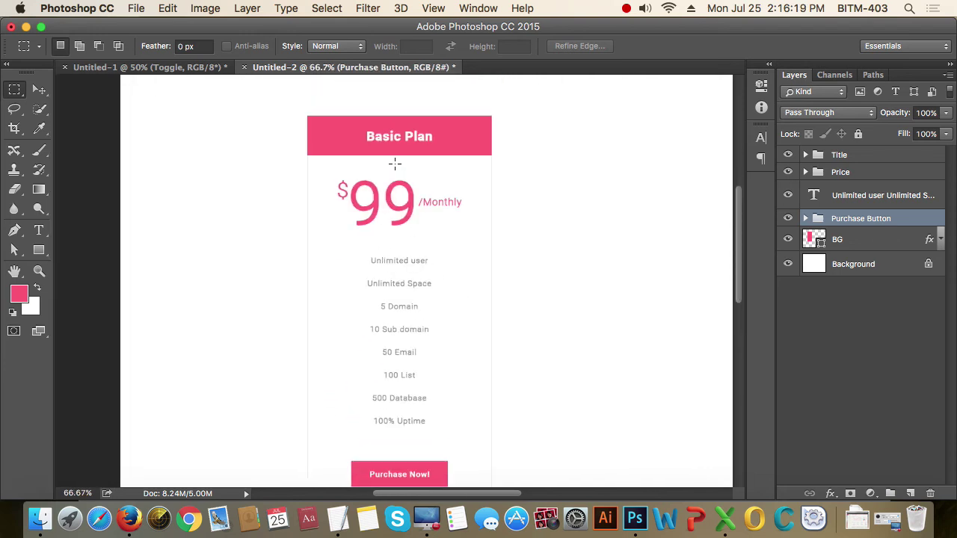
pyautogui.scroll(-5, 463, 240)
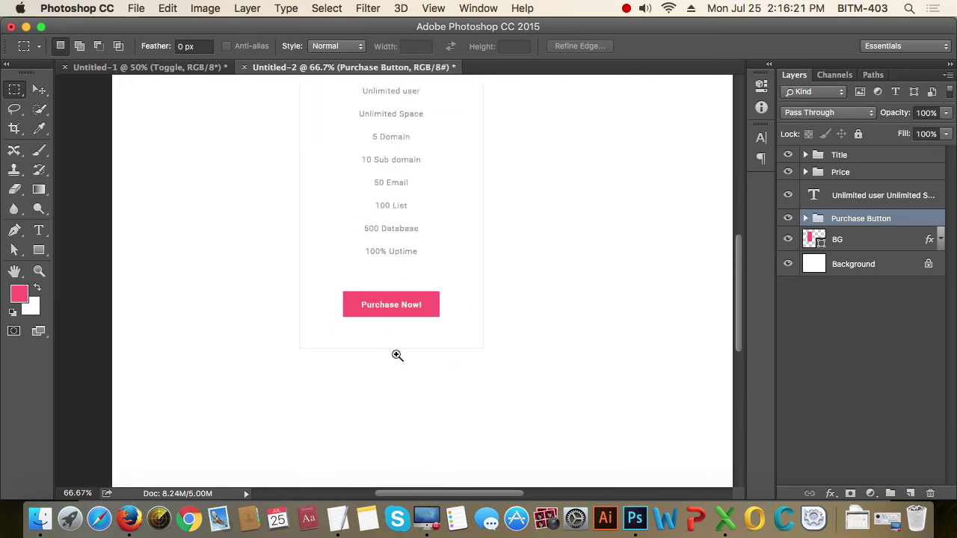
pyautogui.moveTo(397, 356); pyautogui.dragTo(453, 366)
pyautogui.click(843, 241)
pyautogui.press('a')
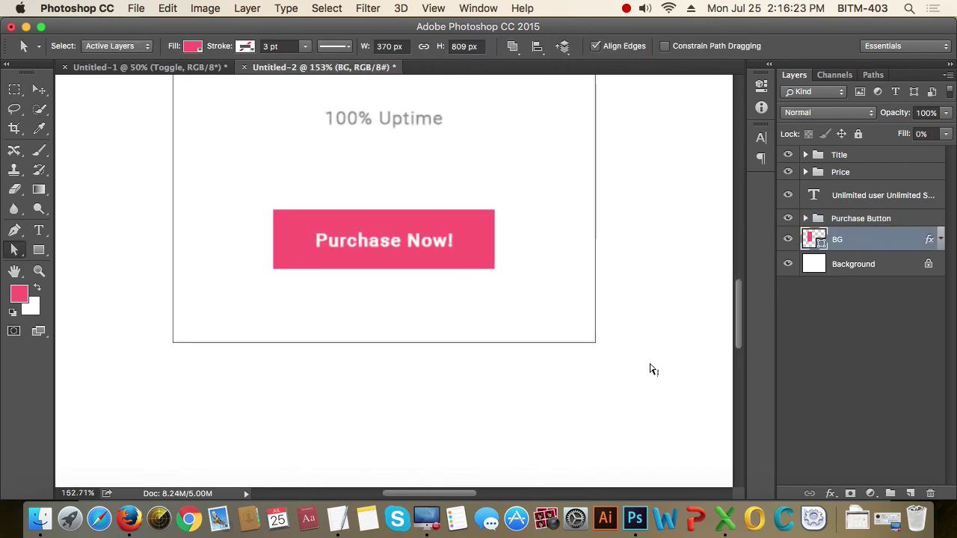
pyautogui.moveTo(651, 369); pyautogui.dragTo(118, 316)
pyautogui.moveTo(597, 345); pyautogui.dragTo(599, 278)
pyautogui.hotkey('shift', 'Down')
pyautogui.hotkey('shift', 'Down')
pyautogui.hotkey('shift', 'Down')
pyautogui.hotkey('shift', 'Down')
pyautogui.hotkey('shift', 'Down')
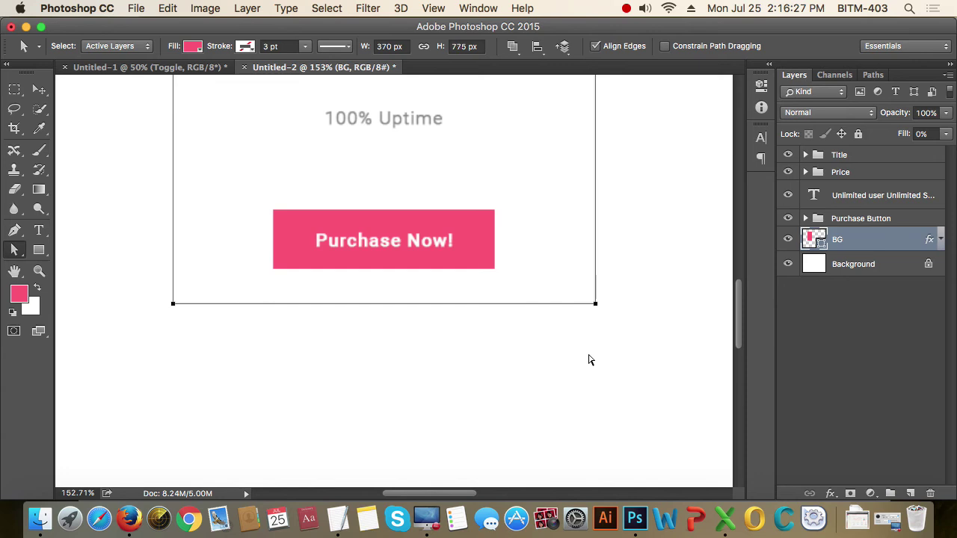
# Group all the Basic Plan column's layers, from Title down to BG, and name the group "Price Table"
pyautogui.press('super+1')
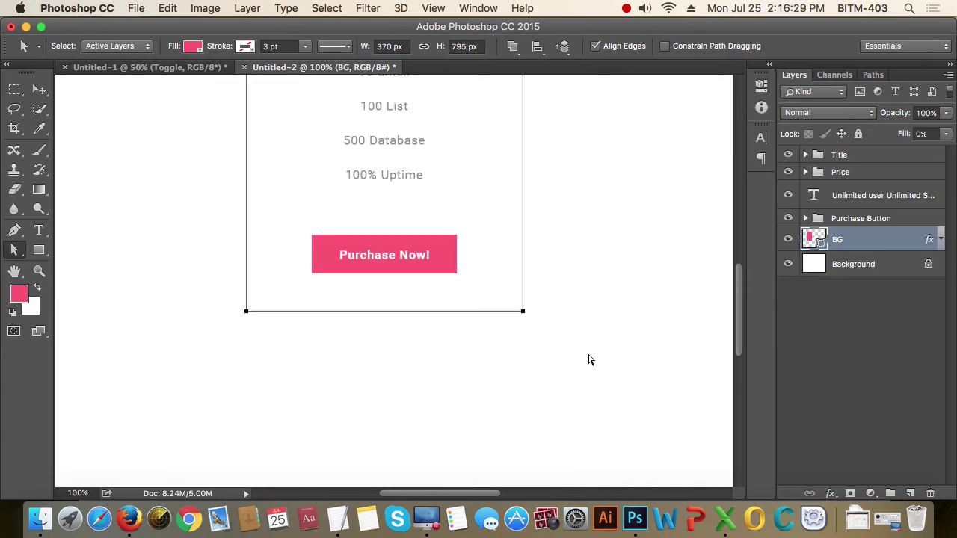
pyautogui.press('super+minus')
pyautogui.press('super+minus')
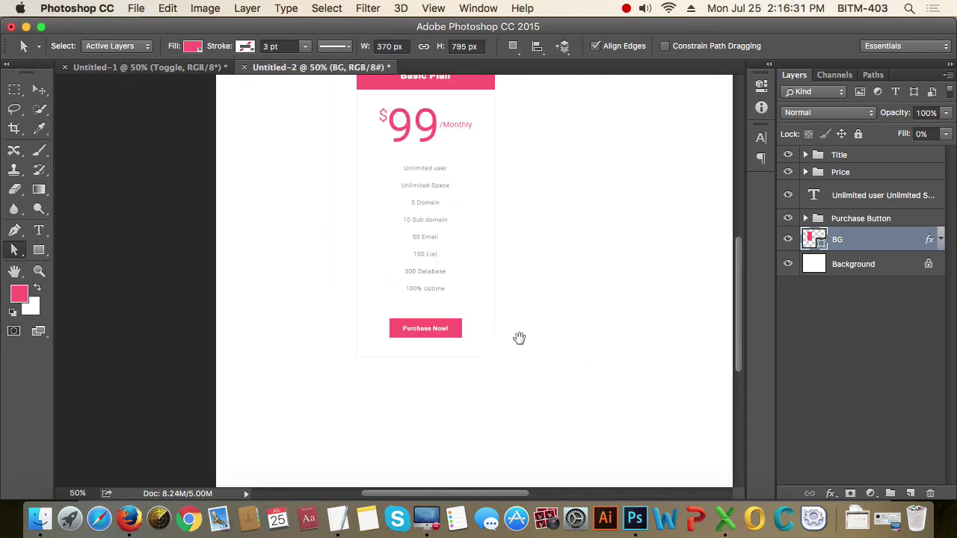
pyautogui.moveTo(537, 279); pyautogui.dragTo(536, 300)
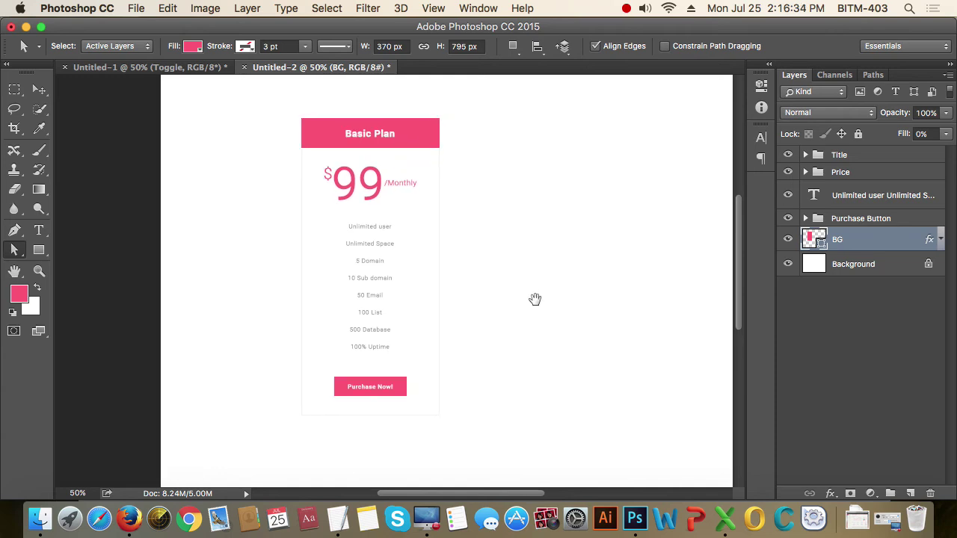
pyautogui.click(860, 198)
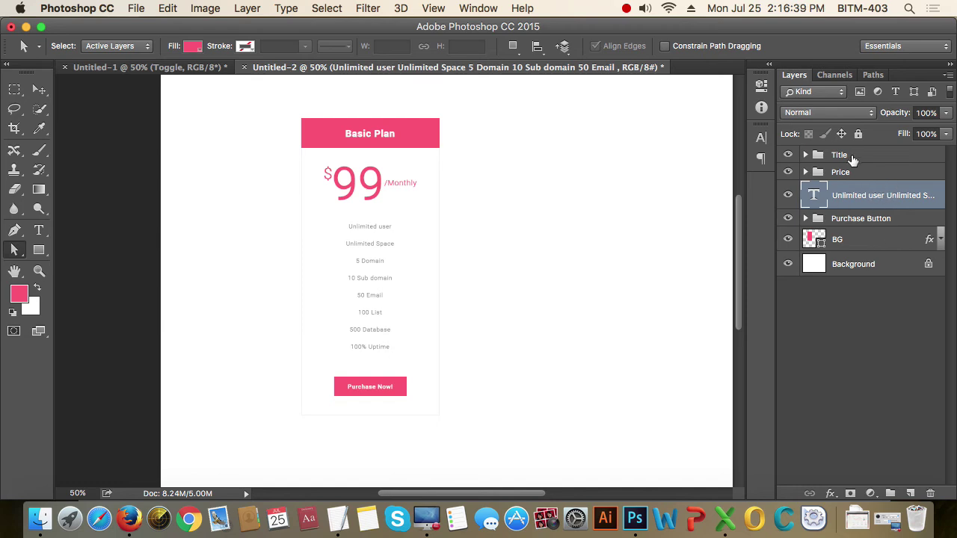
pyautogui.click(853, 159)
pyautogui.keyDown('shift'); pyautogui.click(870, 247); pyautogui.keyUp('shift')
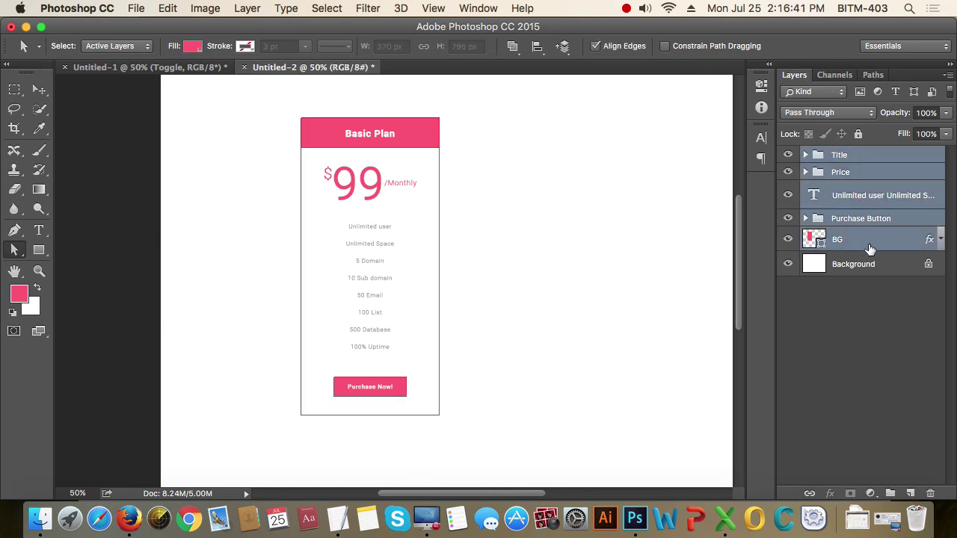
pyautogui.press('super+g')
pyautogui.doubleClick(845, 156)
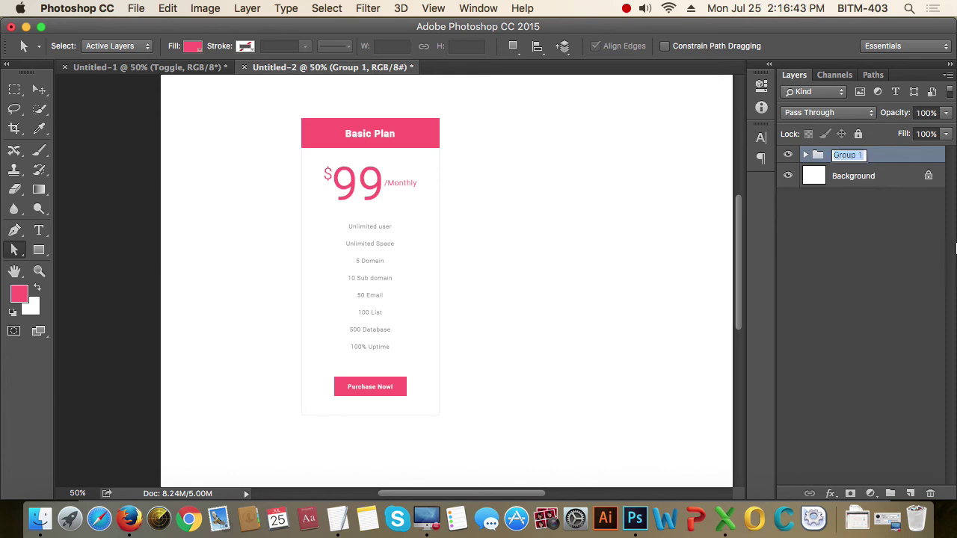
pyautogui.write('Price Table')
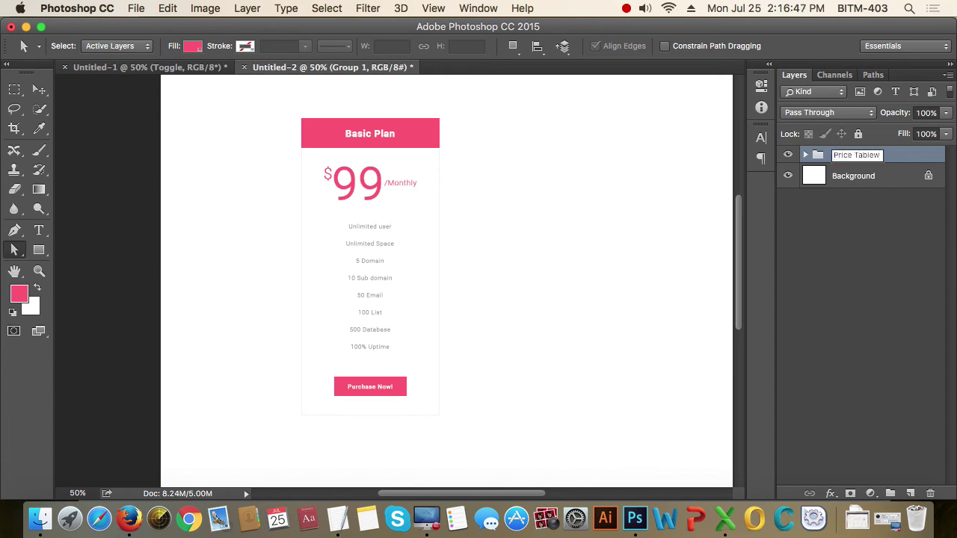
pyautogui.press('Return')
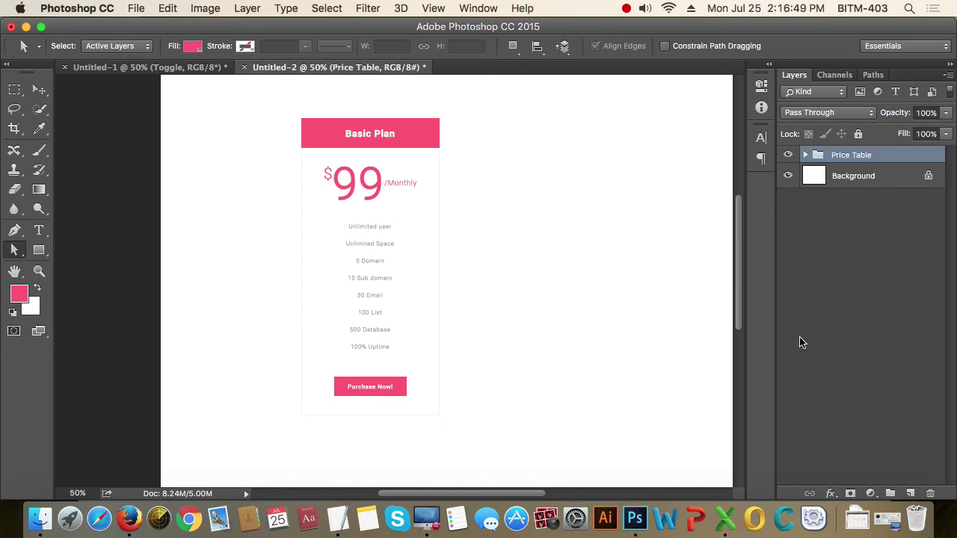
# Duplicate the Price Table group twice with the grid guides shown, placing copies as the second and third columns, and hide the guides
pyautogui.press('super+semicolon')
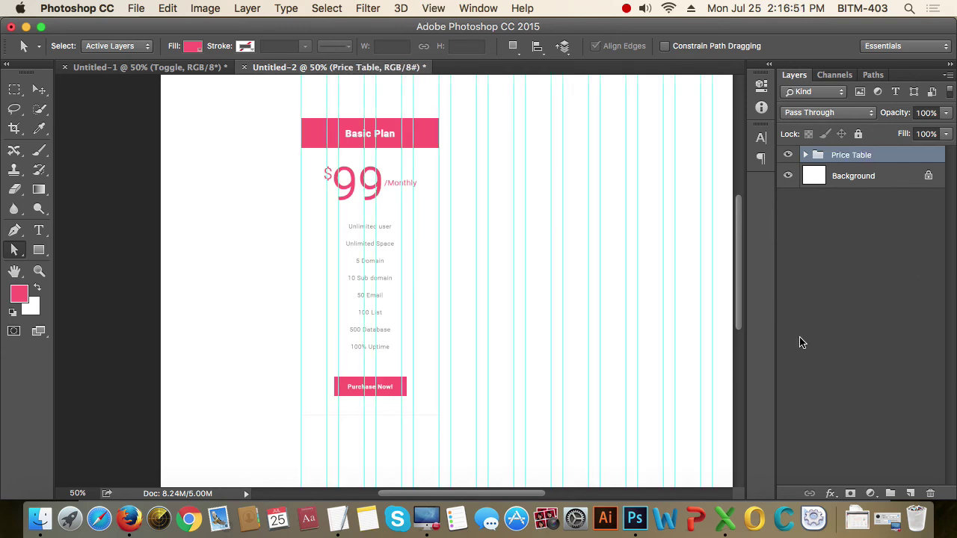
pyautogui.press('v')
pyautogui.moveTo(461, 299); pyautogui.dragTo(371, 316)
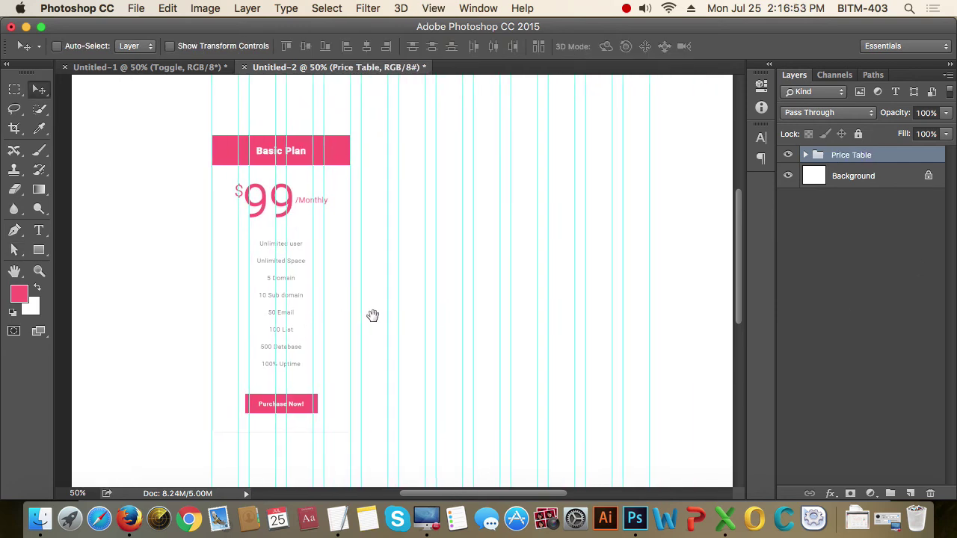
pyautogui.moveTo(311, 157); pyautogui.dragTo(568, 155)
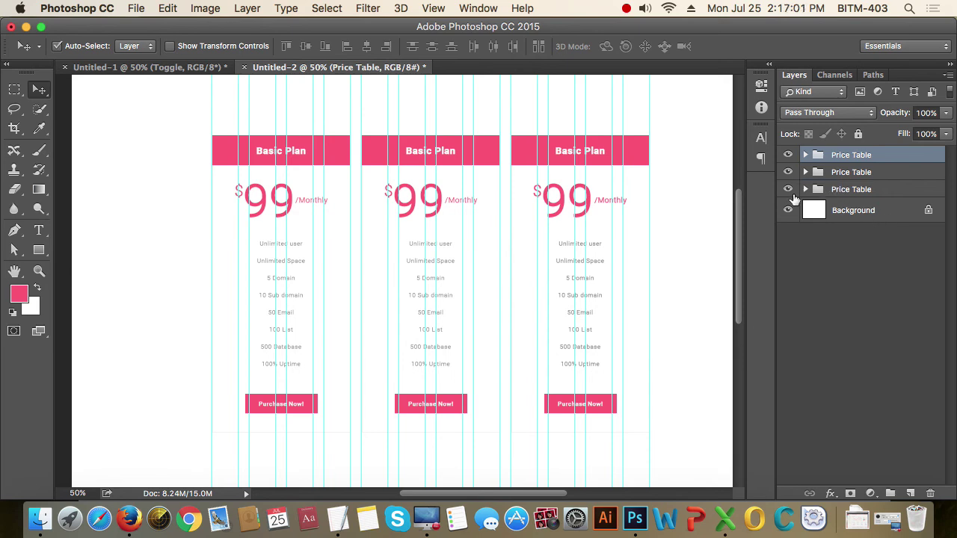
pyautogui.press('super+semicolon')
# Change the middle column's title text to "Professional Plan"
pyautogui.press('t')
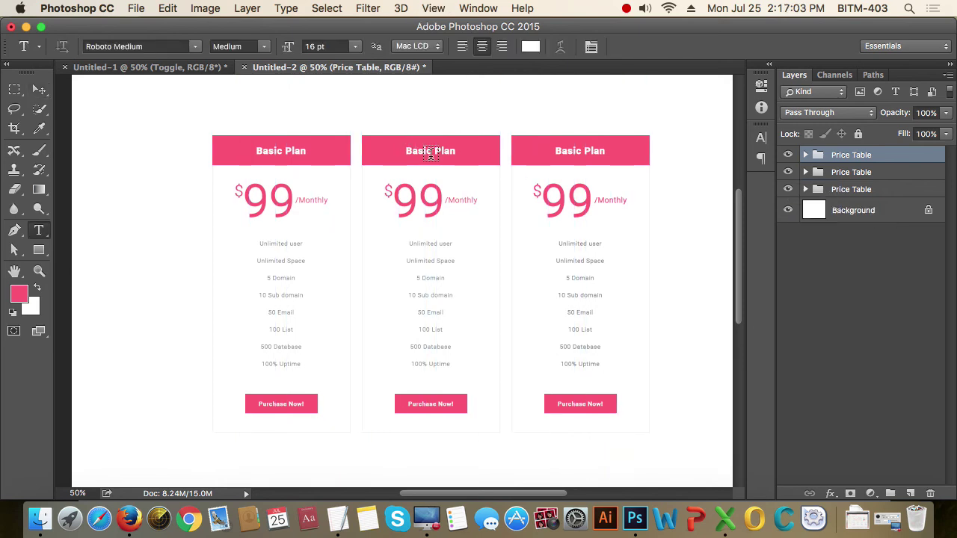
pyautogui.click(427, 150)
pyautogui.press('super+a')
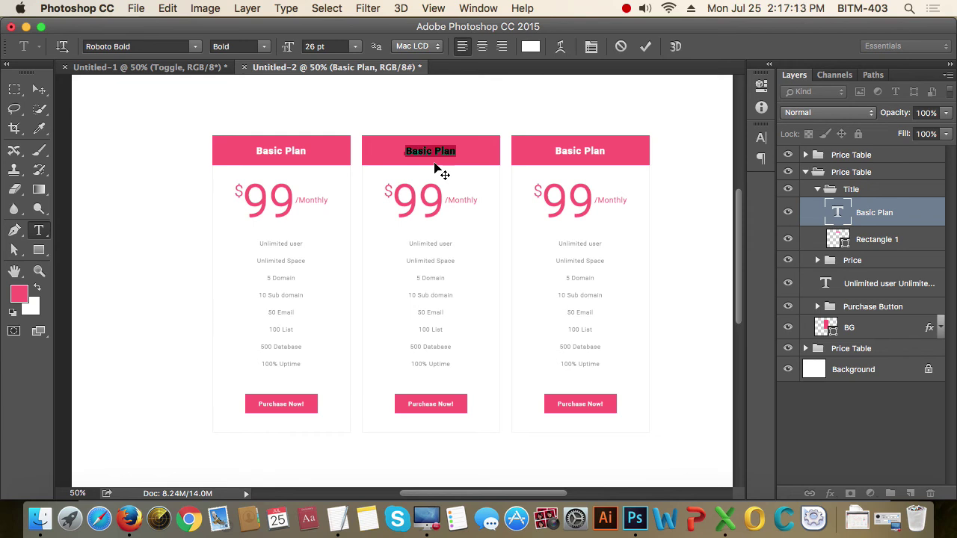
pyautogui.click(425, 148)
pyautogui.moveTo(431, 147); pyautogui.dragTo(398, 148)
pyautogui.write('Profe')
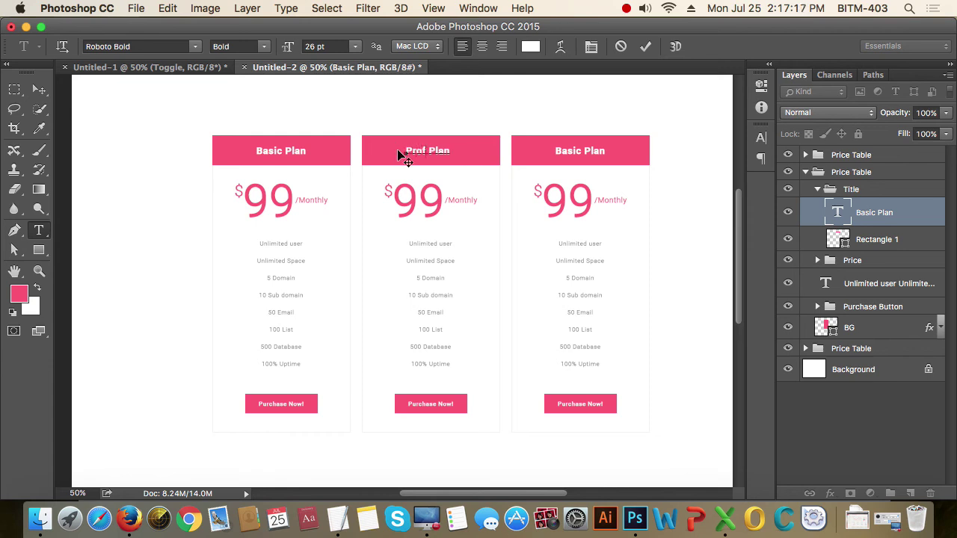
pyautogui.write('ssional')
pyautogui.click(39, 89)
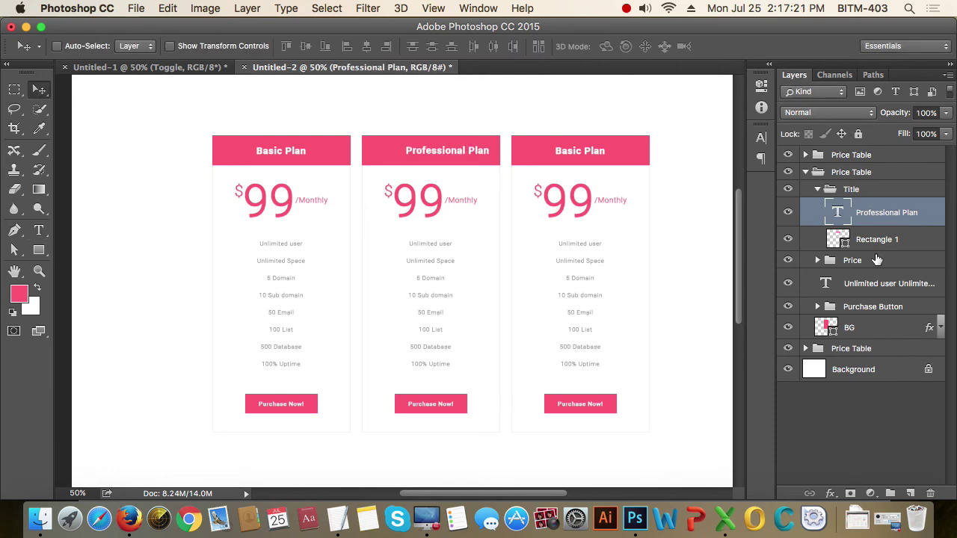
# Centre the "Professional Plan" title horizontally within its pink header rectangle and clear the selection
pyautogui.keyDown('super'); pyautogui.click(842, 244); pyautogui.keyUp('super')
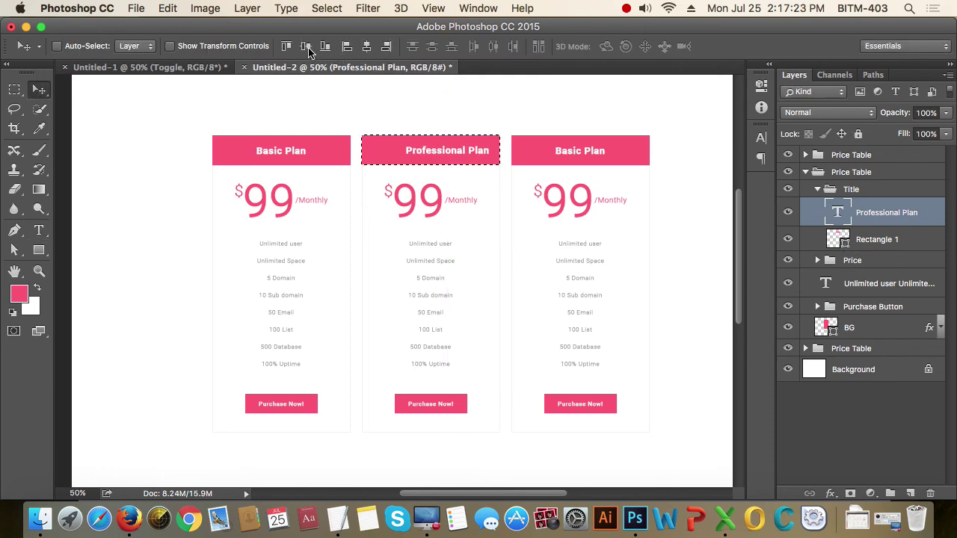
pyautogui.click(366, 49)
pyautogui.press('super+d')
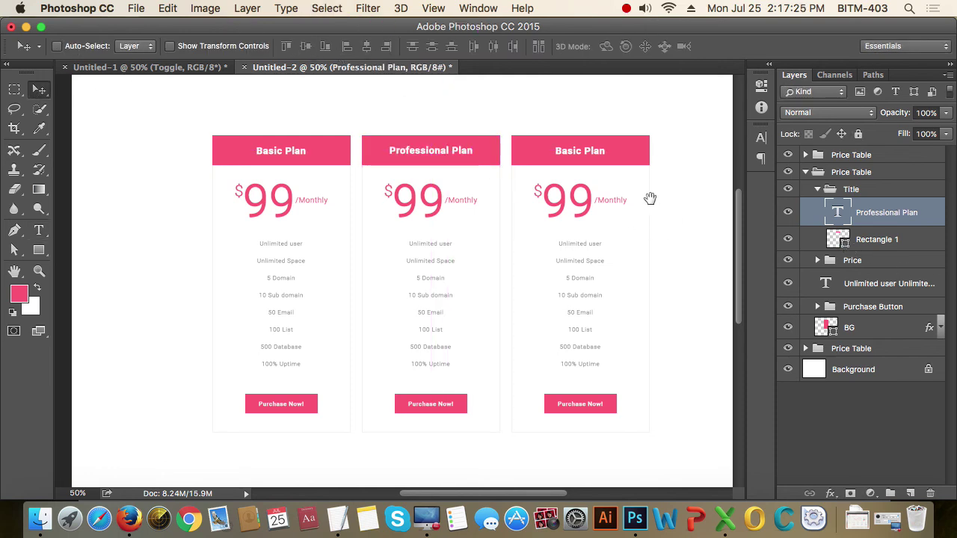
# Change the third column's title text to "Business Plan"
pyautogui.moveTo(647, 199); pyautogui.dragTo(544, 192)
pyautogui.press('t')
pyautogui.click(494, 150)
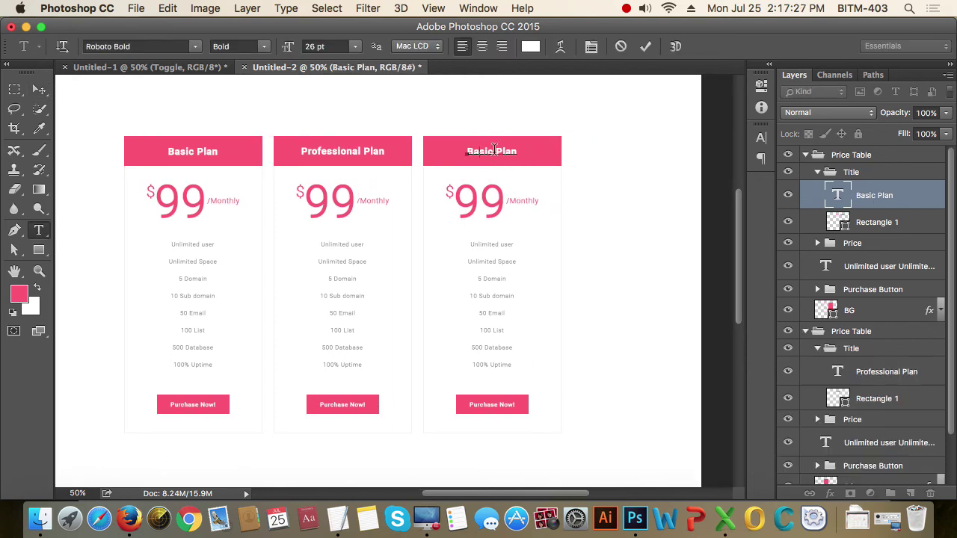
pyautogui.moveTo(493, 150); pyautogui.dragTo(457, 149)
pyautogui.write('Business')
pyautogui.click(39, 89)
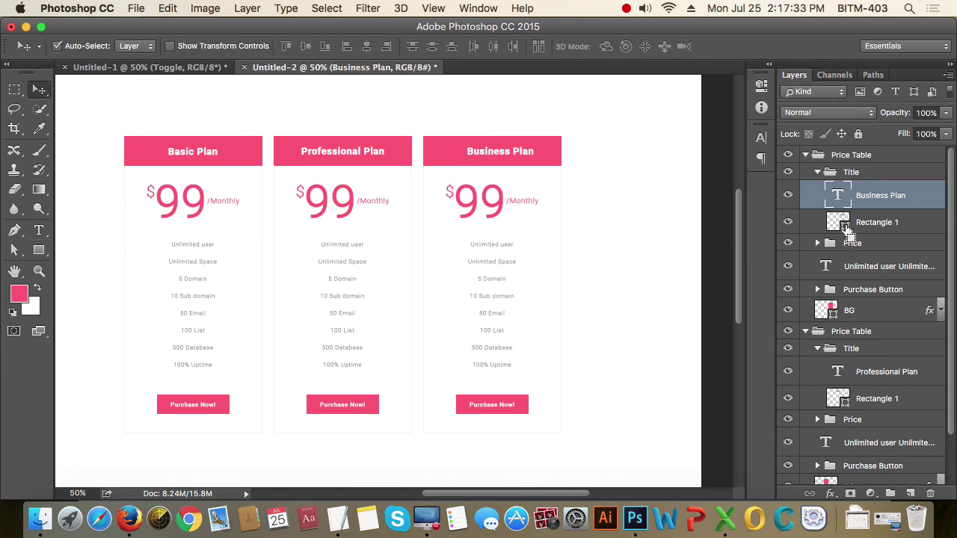
# Centre the "Business Plan" title horizontally within its pink header rectangle and clear the selection
pyautogui.keyDown('super'); pyautogui.click(838, 222); pyautogui.keyUp('super')
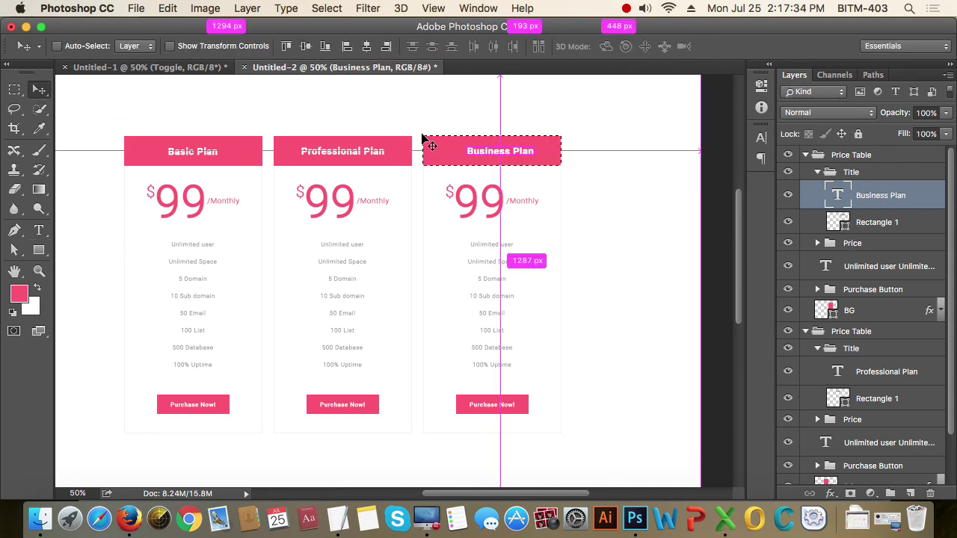
pyautogui.click(366, 45)
pyautogui.press('super+d')
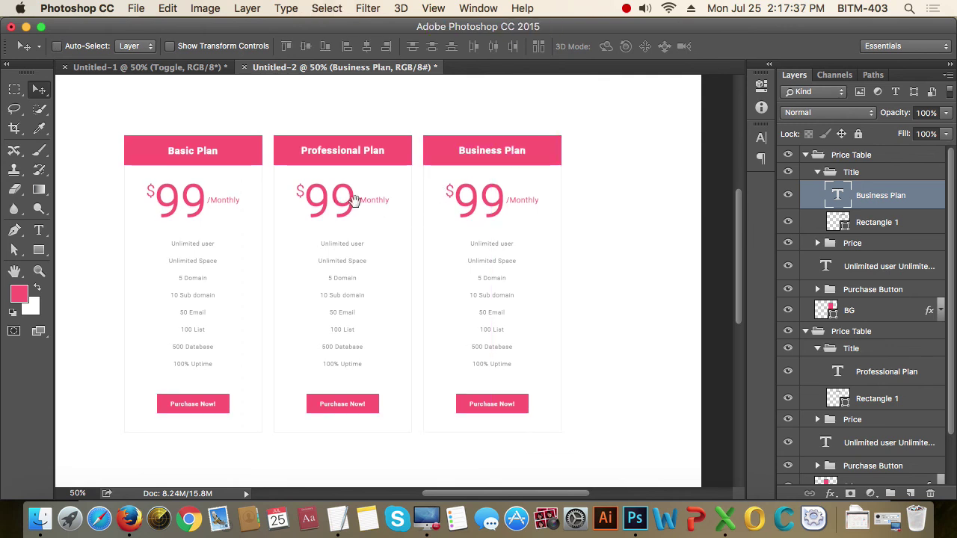
# Change the price text in the Professional Plan column to "$199"
pyautogui.hscroll(-3, 400, 193)
pyautogui.press('t')
pyautogui.moveTo(373, 184); pyautogui.dragTo(356, 187)
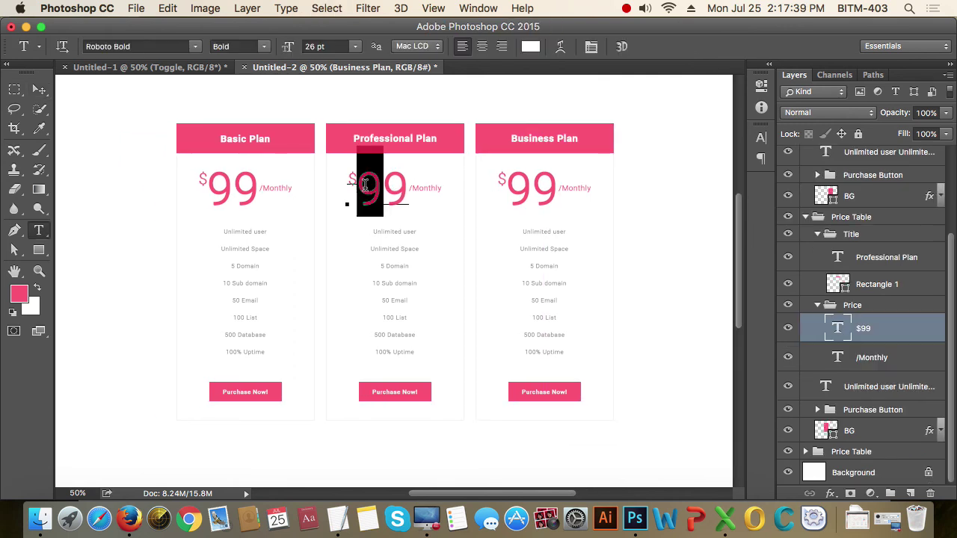
pyautogui.write('2')
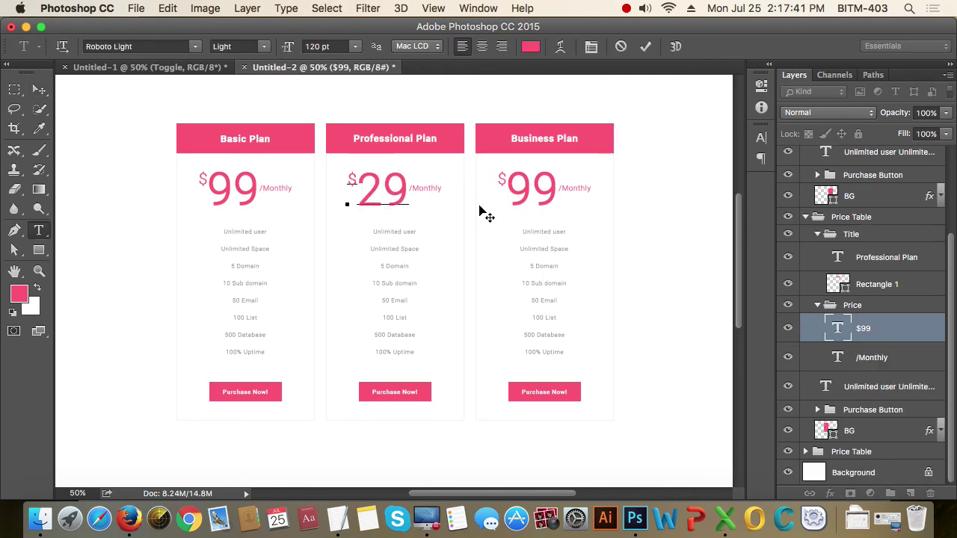
pyautogui.press('super+z')
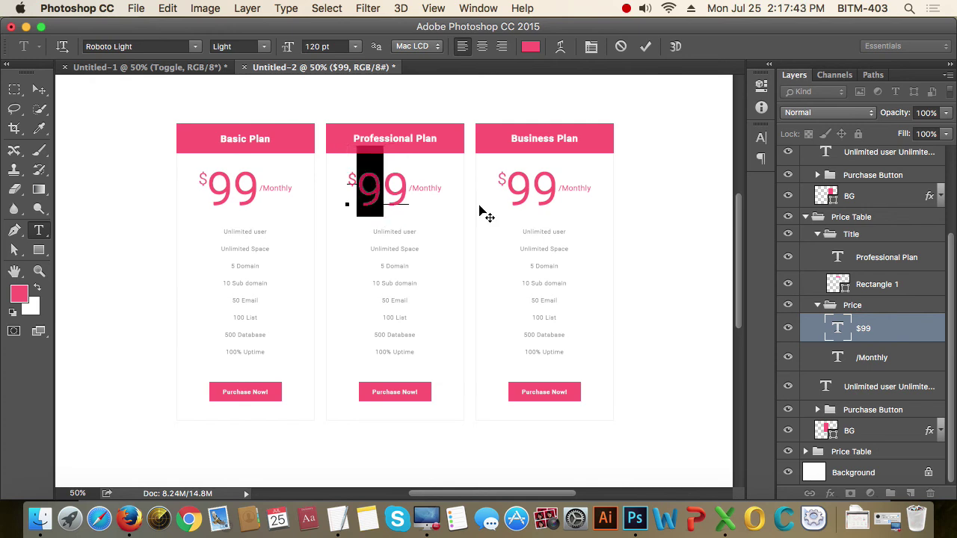
pyautogui.click(385, 186)
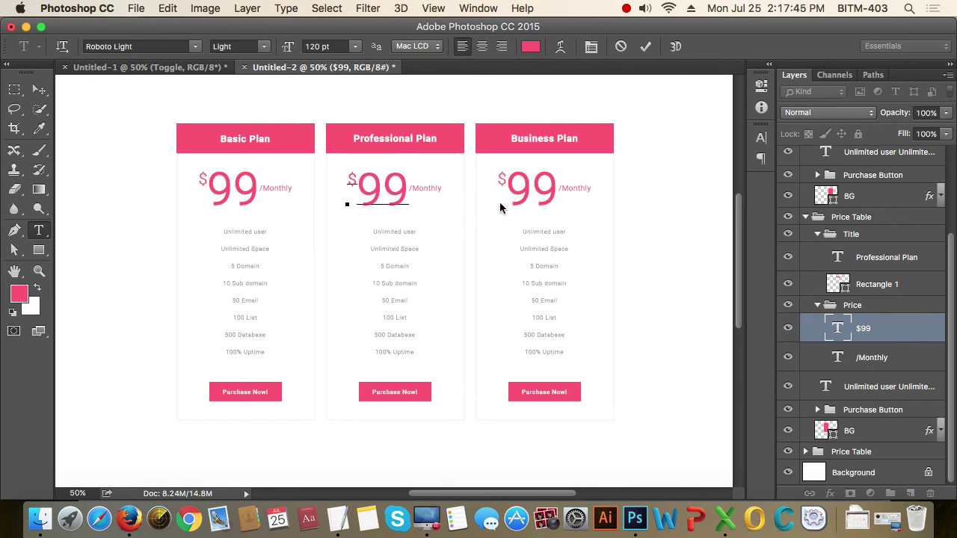
pyautogui.hotkey('shift', 'Left')
pyautogui.write('1')
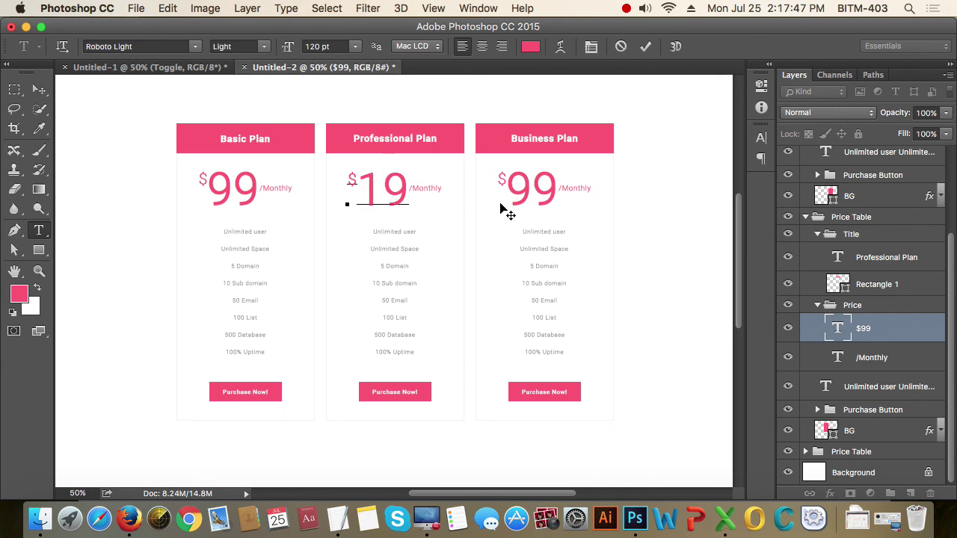
pyautogui.write('9')
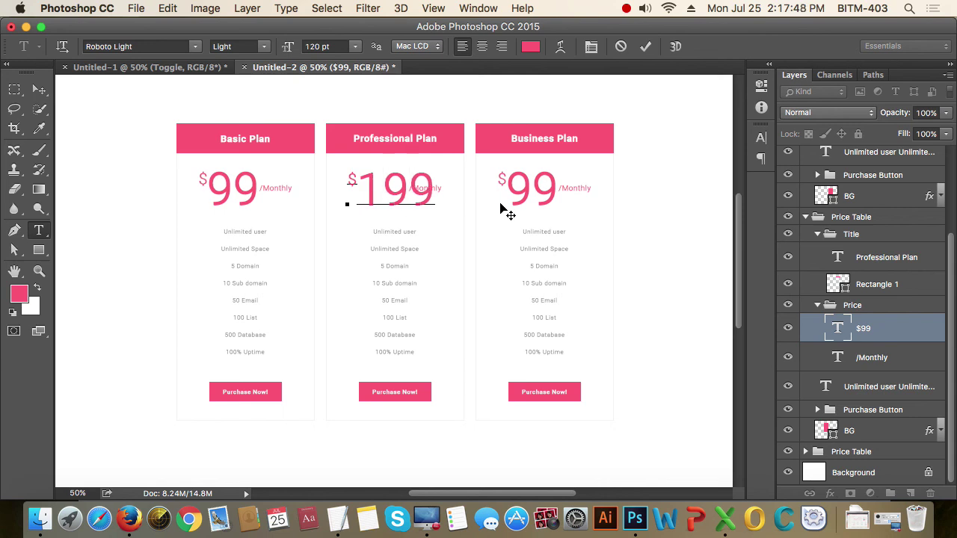
pyautogui.click(39, 91)
# Change the price text in the Business Plan column to "$399"
pyautogui.press('t')
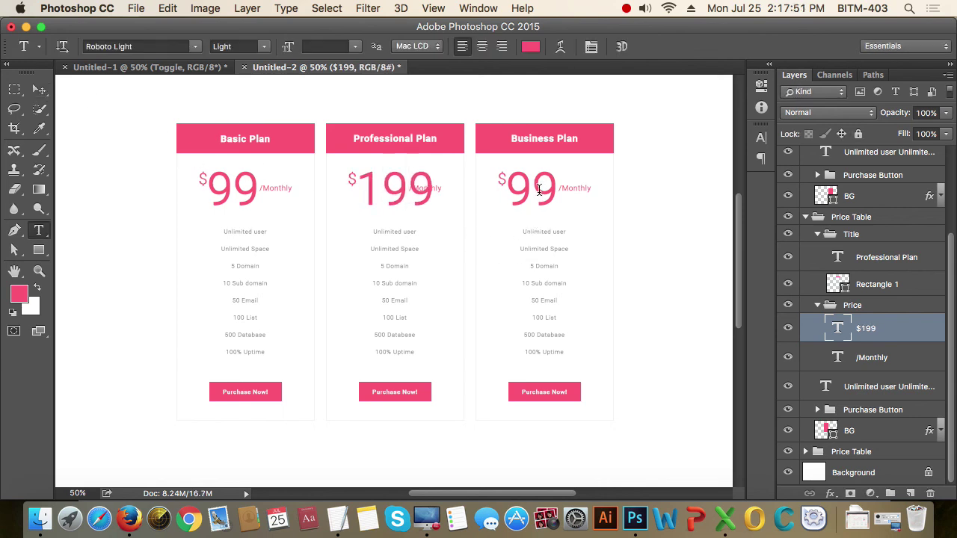
pyautogui.click(546, 186)
pyautogui.hotkey('shift', 'Left')
pyautogui.hotkey('shift', 'Left')
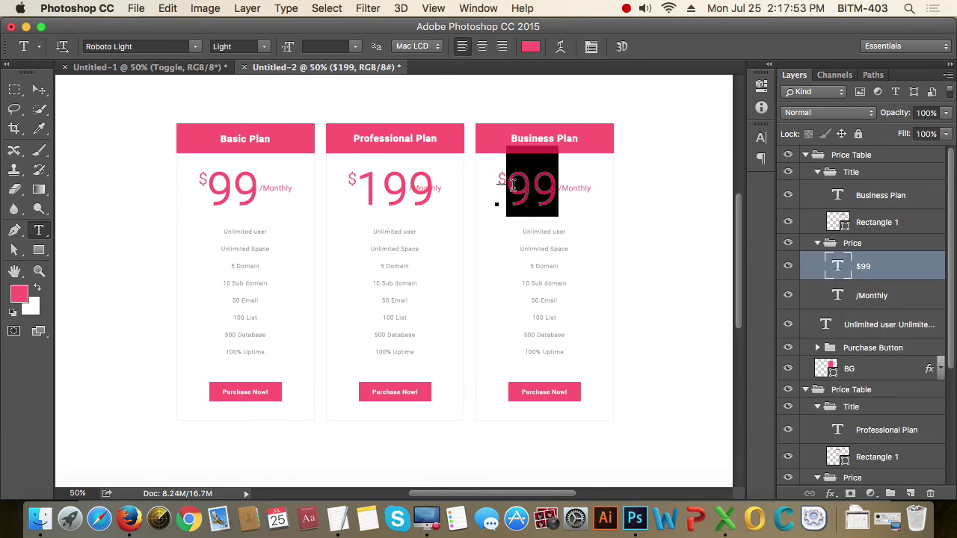
pyautogui.write('399')
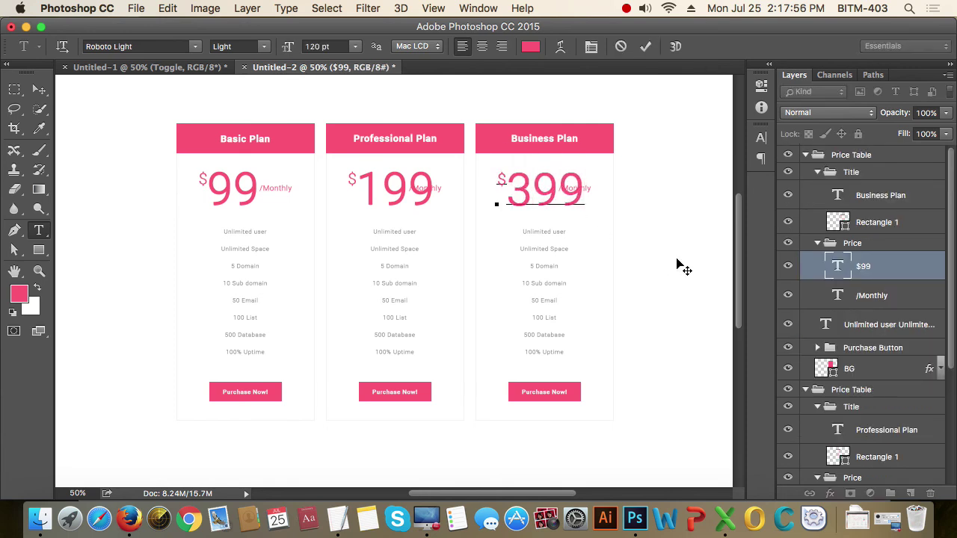
pyautogui.click(39, 90)
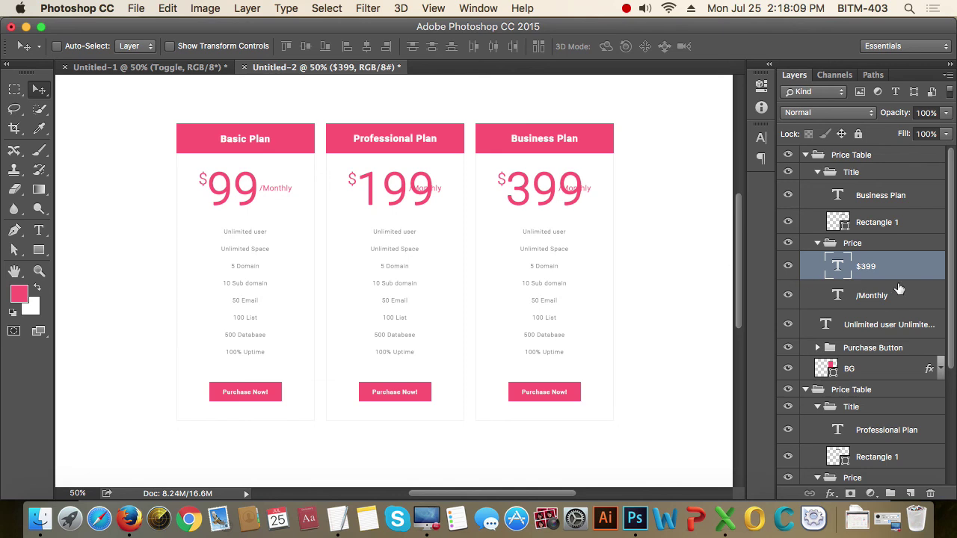
# Expand the Basic Plan's Price group and select the "/Monthly" text layers of all three columns together
pyautogui.click(884, 296)
pyautogui.scroll(-3, 892, 410)
pyautogui.scroll(-1, 891, 410)
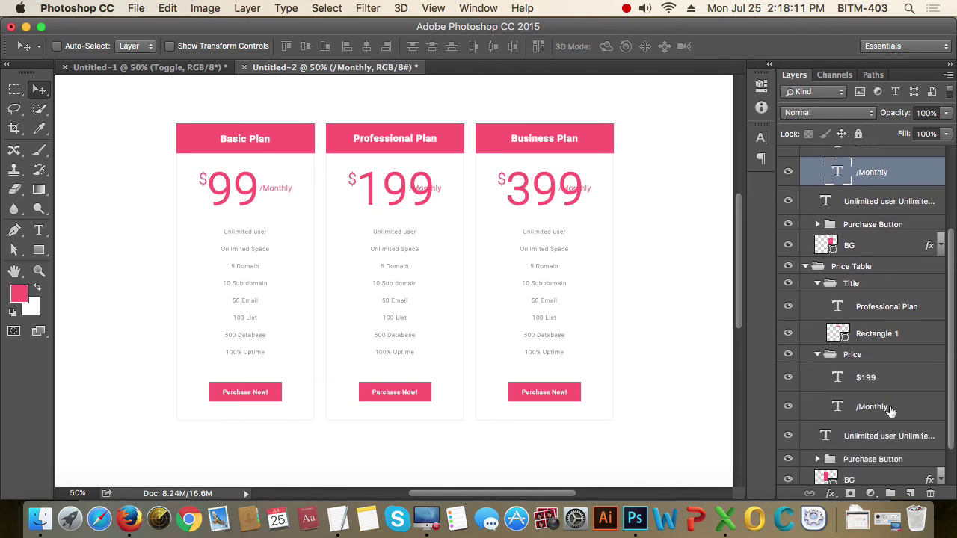
pyautogui.keyDown('super'); pyautogui.click(891, 410); pyautogui.keyUp('super')
pyautogui.scroll(-2, 897, 397)
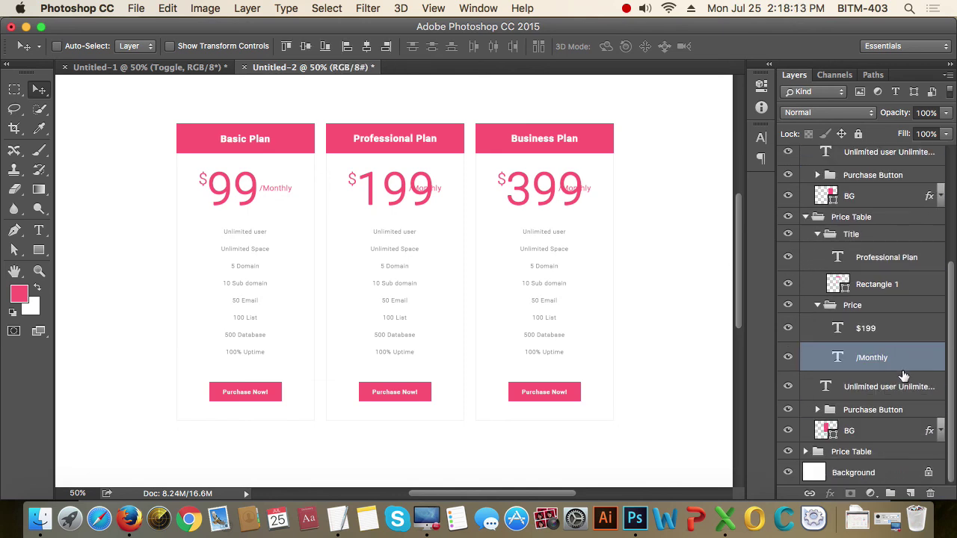
pyautogui.click(806, 452)
pyautogui.scroll(-3, 875, 396)
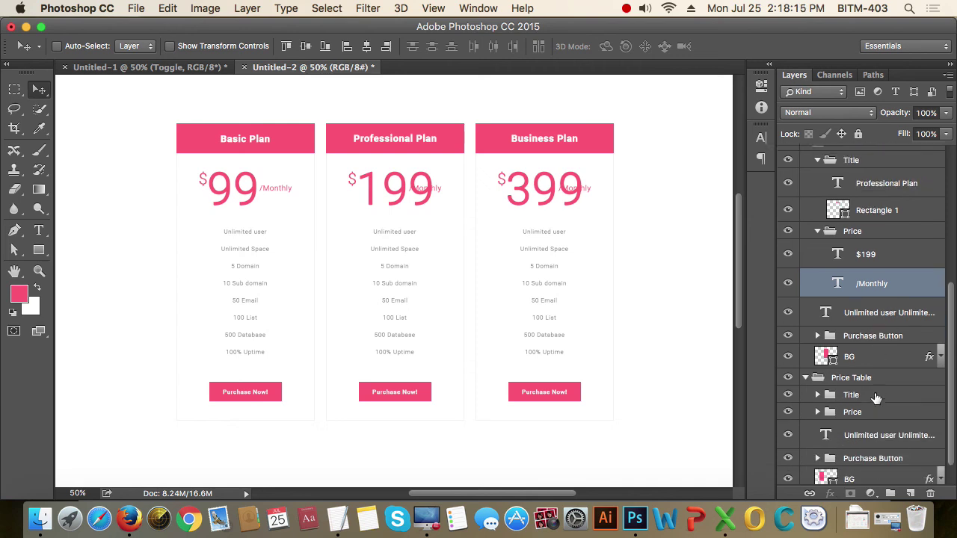
pyautogui.click(820, 395)
pyautogui.scroll(-1, 887, 400)
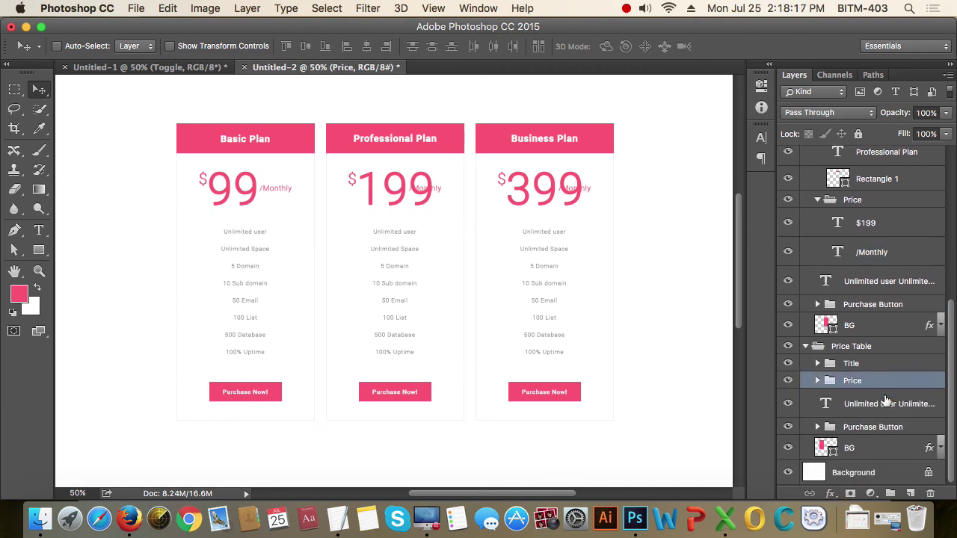
pyautogui.click(818, 380)
pyautogui.scroll(-1, 926, 409)
pyautogui.click(881, 411)
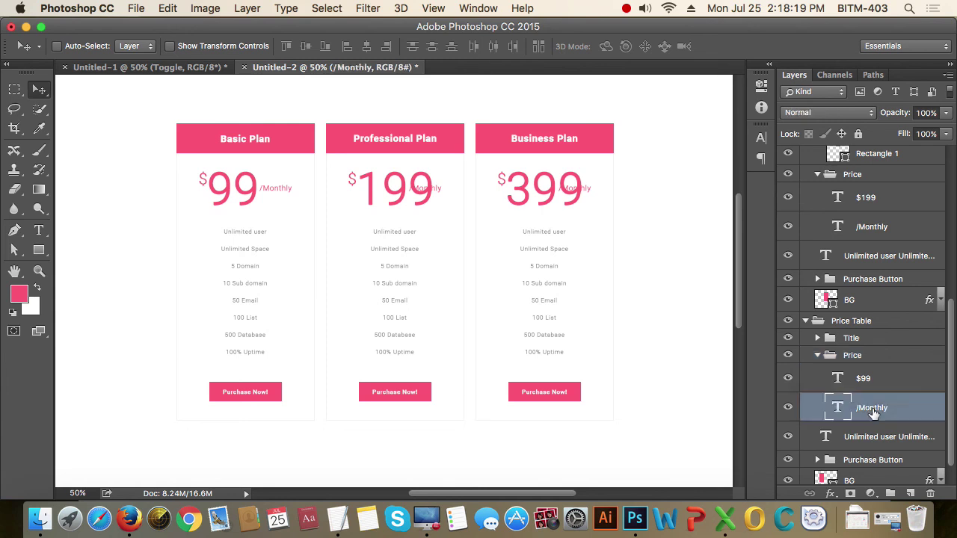
pyautogui.keyDown('super'); pyautogui.click(881, 238); pyautogui.keyUp('super')
pyautogui.scroll(8, 890, 300)
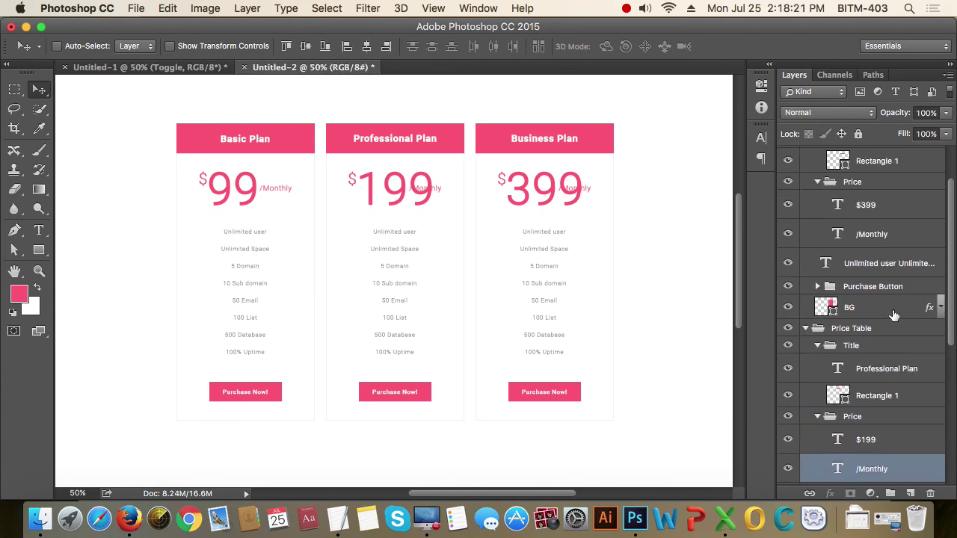
pyautogui.keyDown('super'); pyautogui.click(880, 234); pyautogui.keyUp('super')
# Move the three "/Monthly" labels about 60 px down and 32 px left so they sit beneath the price figures
pyautogui.hotkey('shift', 'Down')
pyautogui.hotkey('shift', 'Down')
pyautogui.hotkey('shift', 'Down')
pyautogui.hotkey('shift', 'Down')
pyautogui.hotkey('shift', 'Down')
pyautogui.hotkey('shift', 'Down')
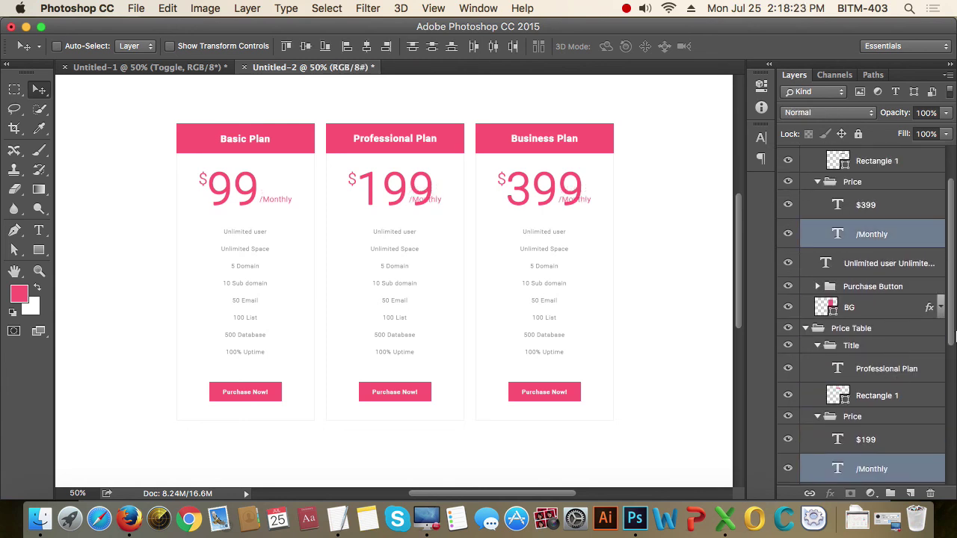
pyautogui.hotkey('shift', 'Left')
pyautogui.hotkey('shift', 'Left')
pyautogui.hotkey('shift', 'Left')
pyautogui.hotkey('shift', 'Left')
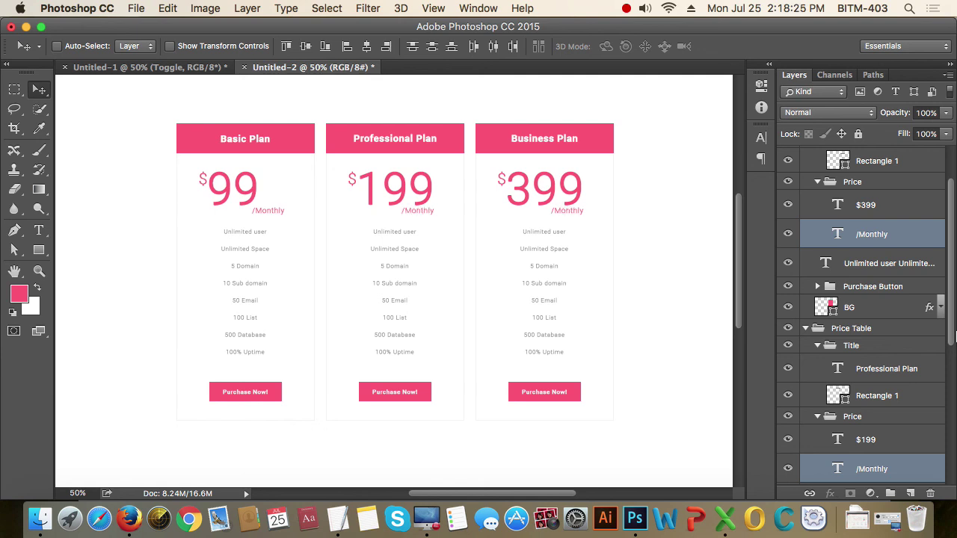
pyautogui.hotkey('shift', 'Left')
pyautogui.hotkey('shift', 'Left')
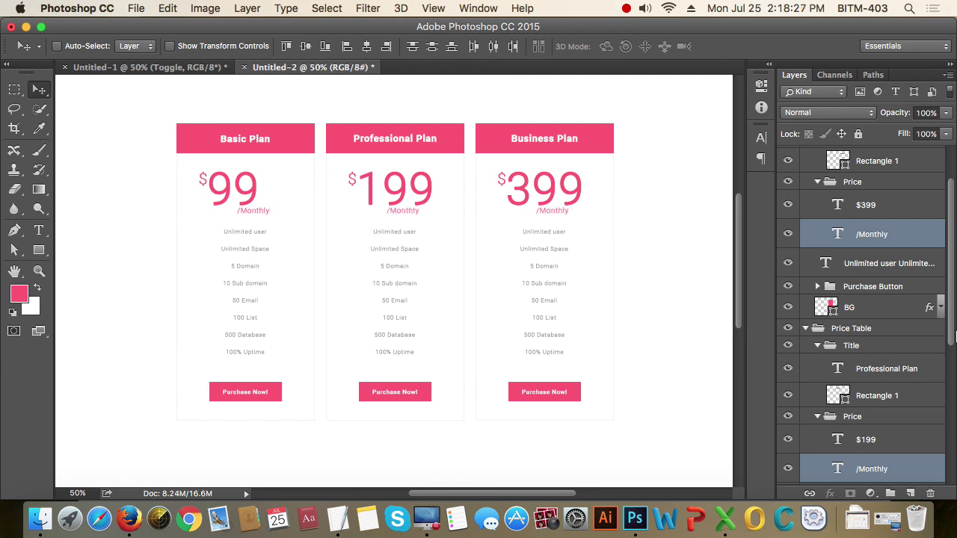
pyautogui.hotkey('shift', 'Right')
pyautogui.hotkey('shift', 'Right')
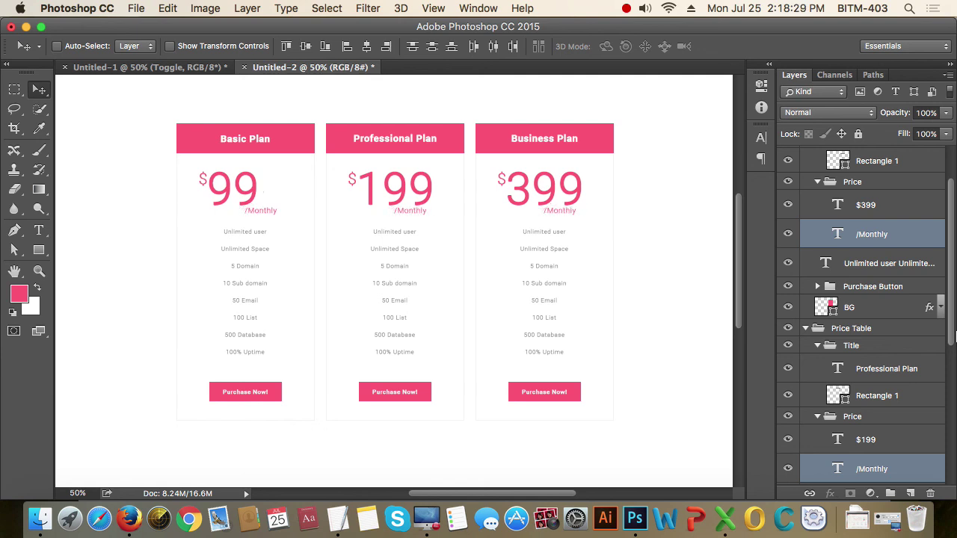
pyautogui.press('Right')
pyautogui.press('Right')
pyautogui.press('Right')
pyautogui.press('Right')
pyautogui.press('Right')
pyautogui.press('Right')
pyautogui.press('Right')
pyautogui.press('Right')
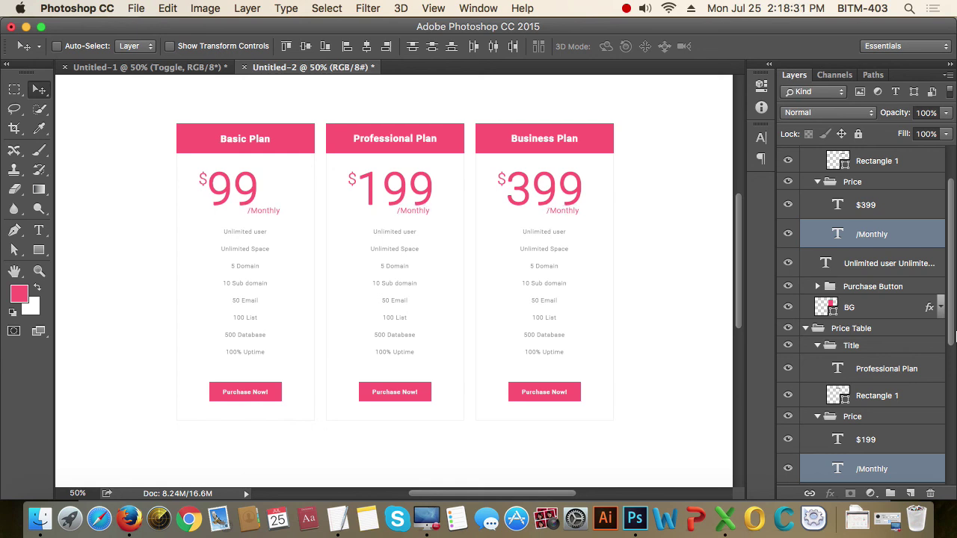
pyautogui.click(853, 443)
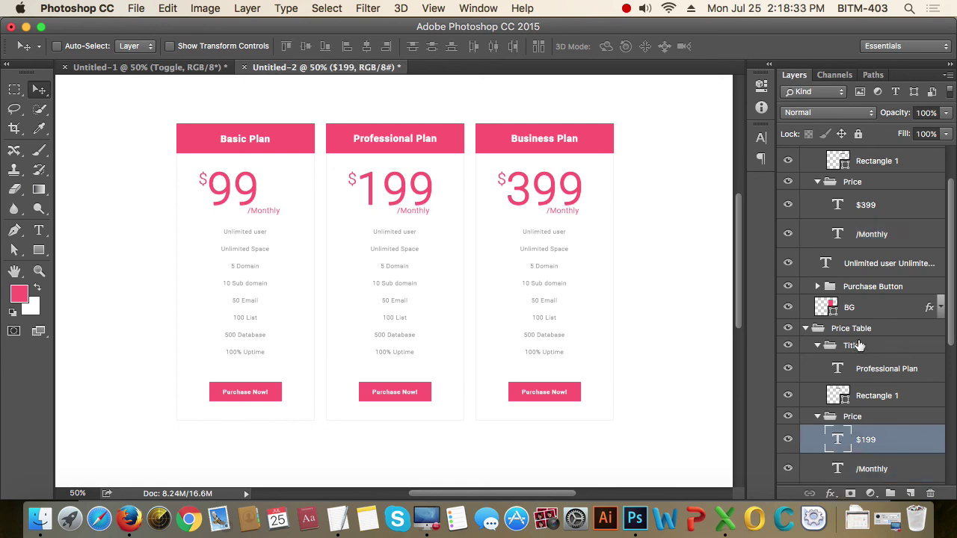
pyautogui.keyDown('super'); pyautogui.click(866, 204); pyautogui.keyUp('super')
pyautogui.scroll(3, 897, 299)
pyautogui.scroll(-8, 910, 318)
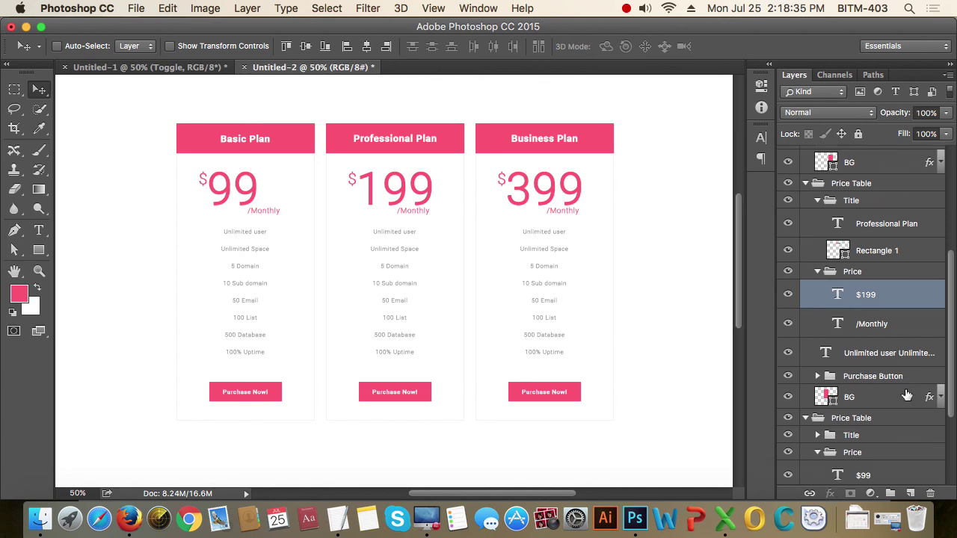
pyautogui.scroll(-3, 886, 453)
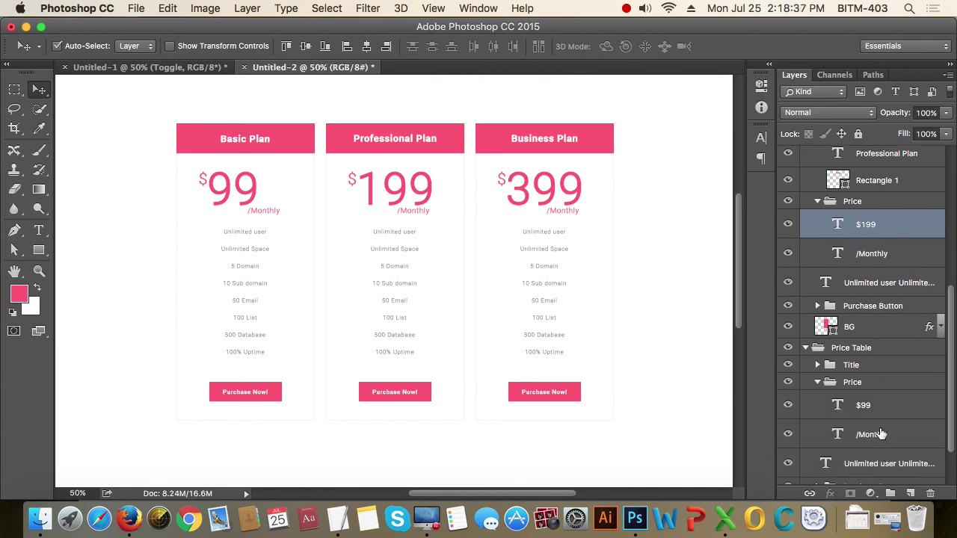
pyautogui.keyDown('super'); pyautogui.click(890, 411); pyautogui.keyUp('super')
pyautogui.scroll(-3, 904, 421)
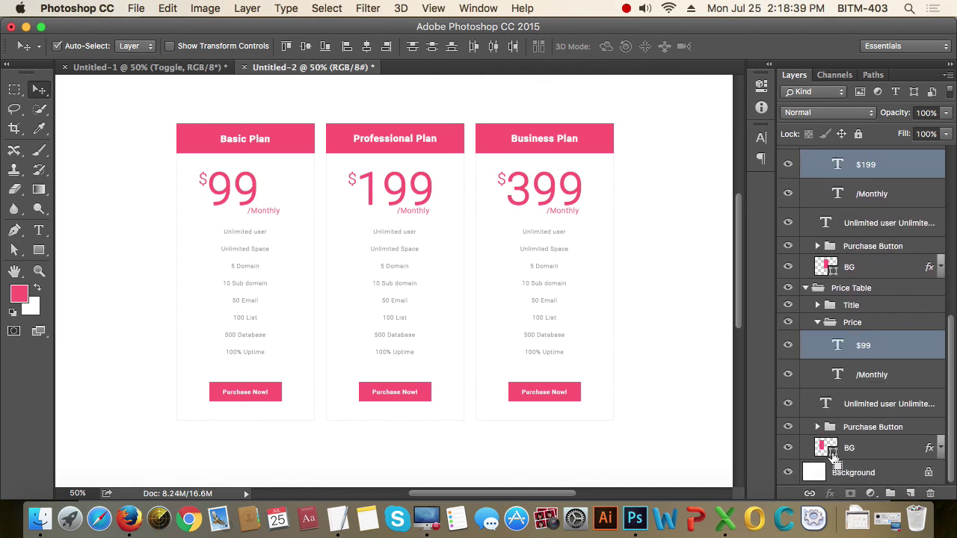
# Centre the "$99" price horizontally within the Basic Plan column, using its BG shape outline as the selection
pyautogui.keyDown('super'); pyautogui.click(828, 450); pyautogui.keyUp('super')
pyautogui.press('super+d')
pyautogui.click(882, 345)
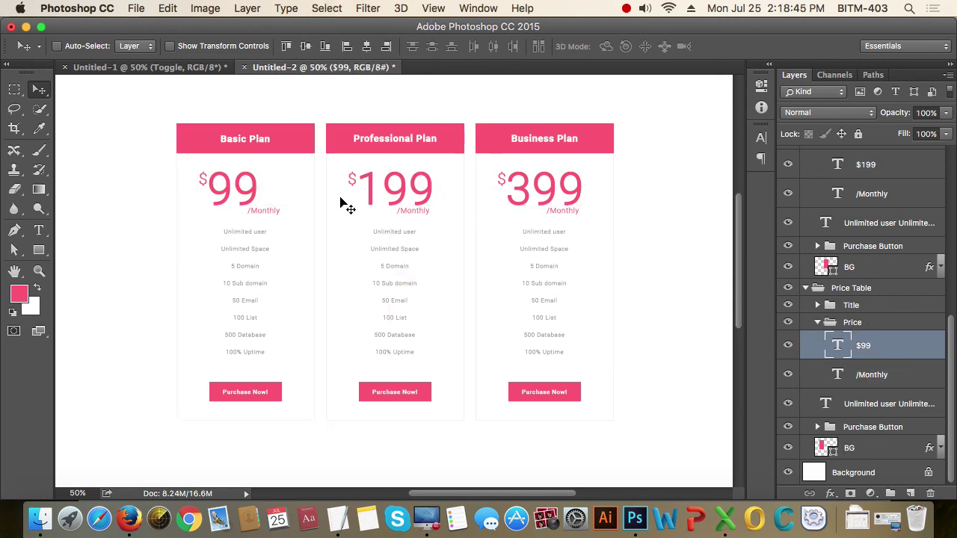
pyautogui.press('super+shift+d')
pyautogui.click(367, 45)
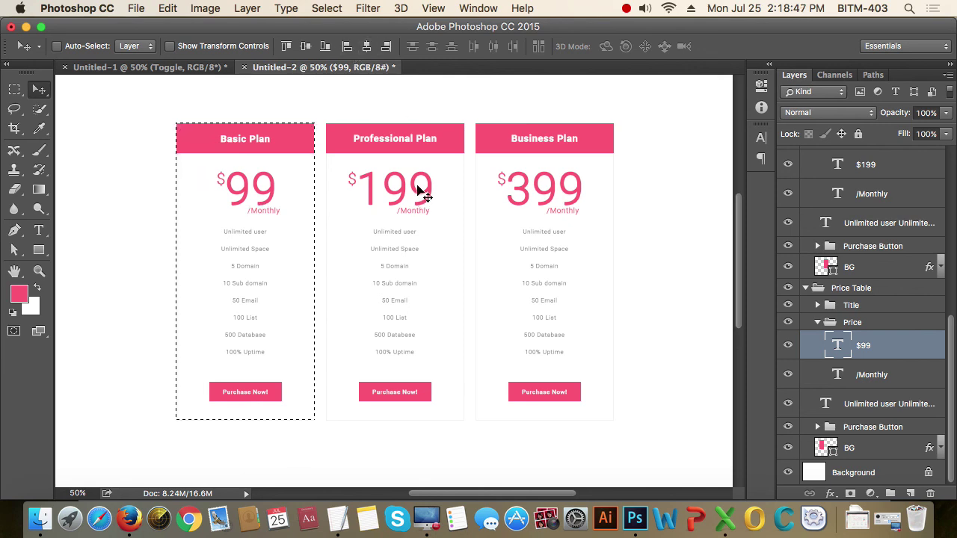
# Centre the "$199" price horizontally within the Professional Plan column, using its BG shape outline as the selection
pyautogui.rightClick(416, 192)
pyautogui.click(418, 191)
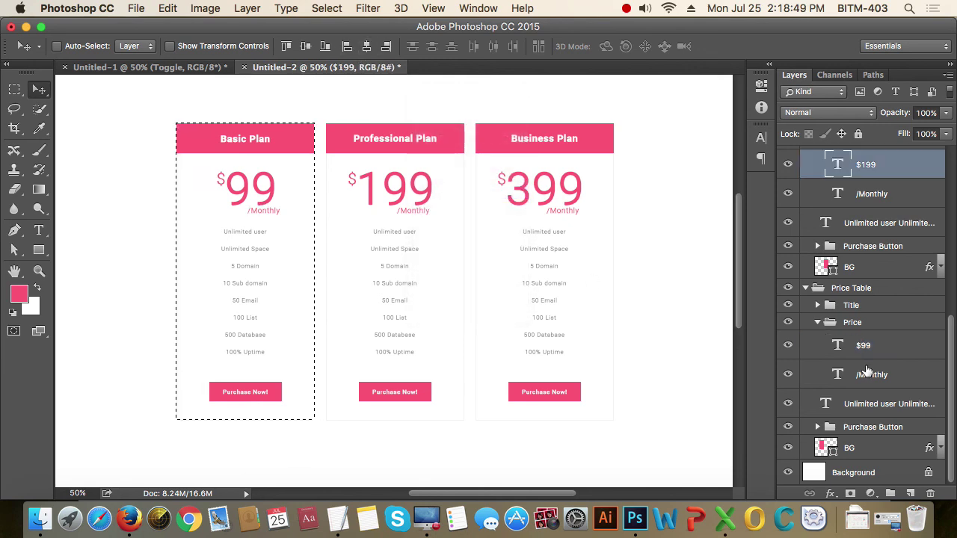
pyautogui.scroll(3, 860, 370)
pyautogui.keyDown('super'); pyautogui.click(826, 332); pyautogui.keyUp('super')
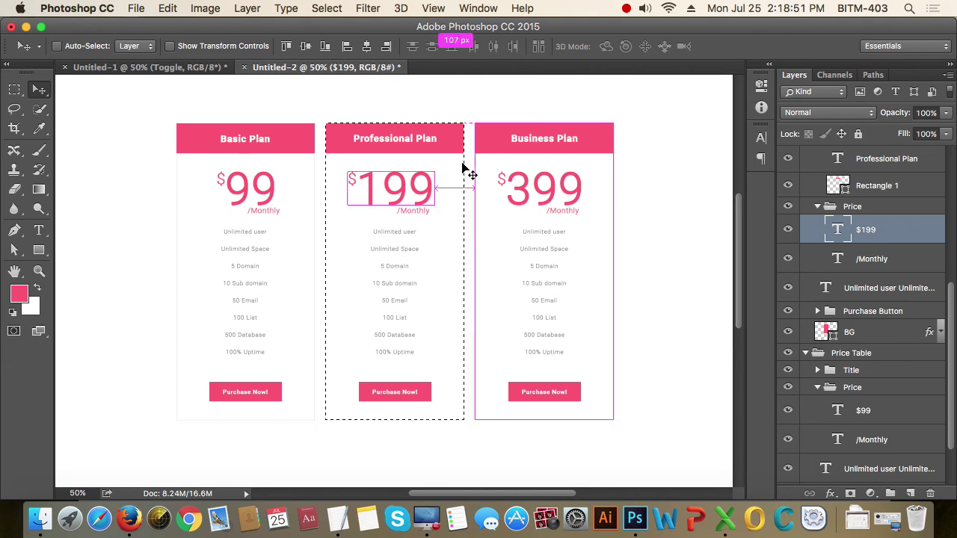
pyautogui.click(366, 45)
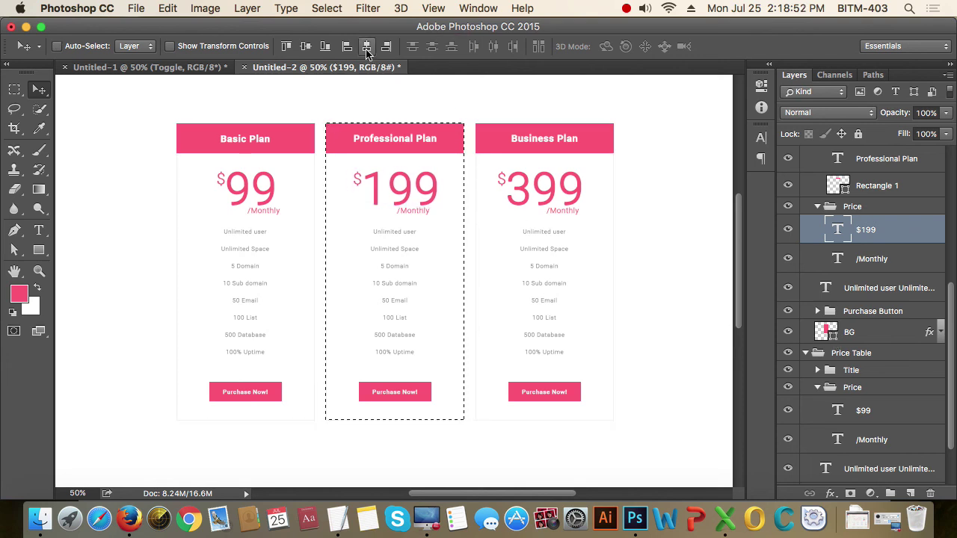
# Centre the "$399" price horizontally within the Business Plan column's BG shape outline and clear the selection
pyautogui.rightClick(572, 194)
pyautogui.click(590, 193)
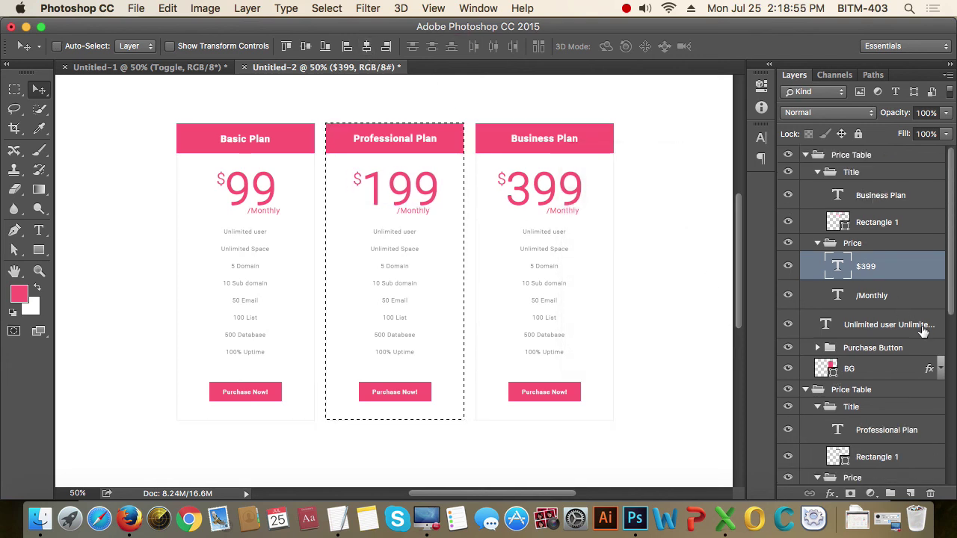
pyautogui.keyDown('super'); pyautogui.click(827, 369); pyautogui.keyUp('super')
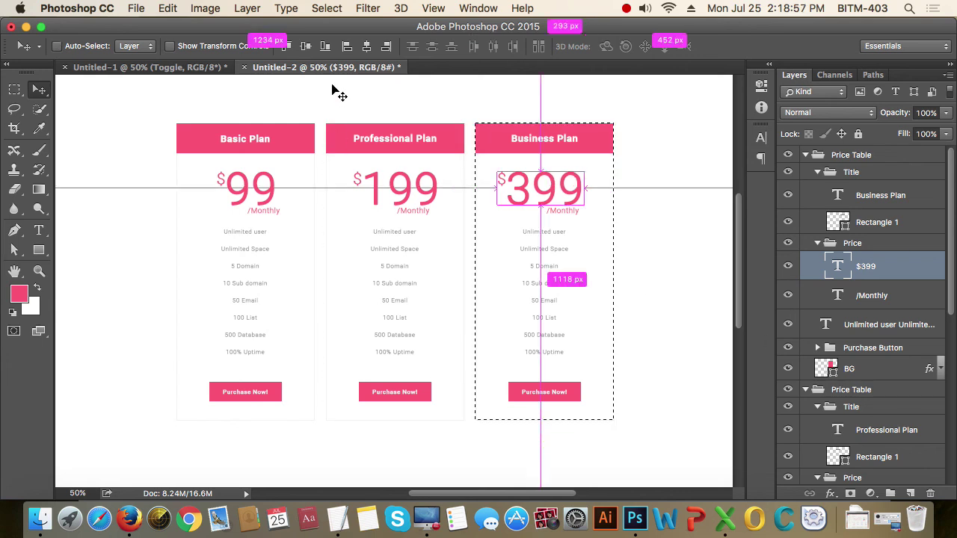
pyautogui.click(366, 46)
pyautogui.press('super+d')
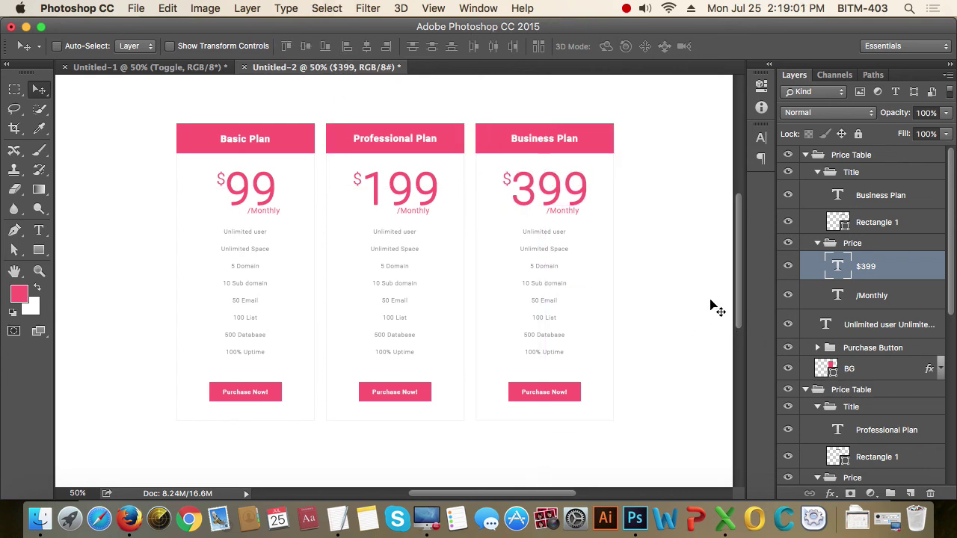
pyautogui.press('super+1')
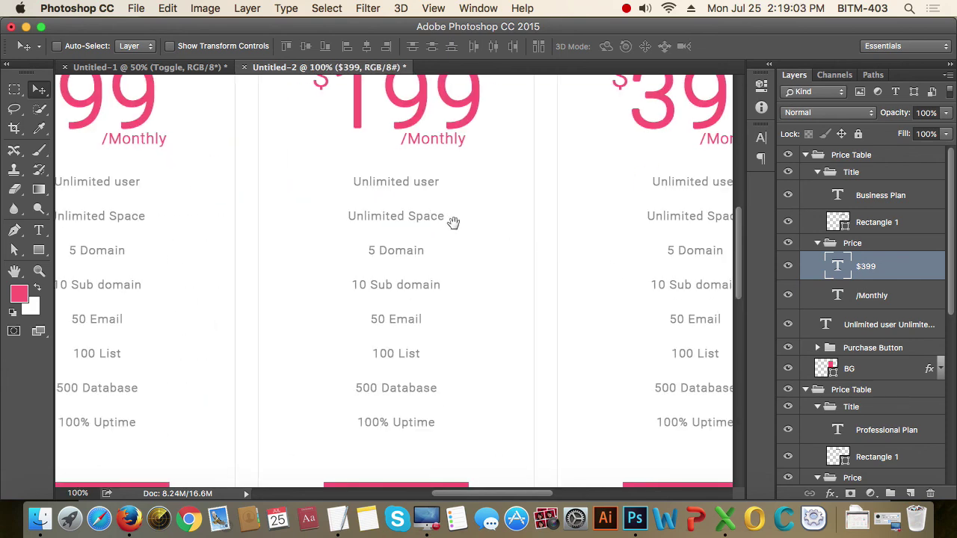
pyautogui.moveTo(453, 224); pyautogui.dragTo(545, 277)
pyautogui.keyDown('alt'); pyautogui.click(515, 255); pyautogui.keyUp('alt')
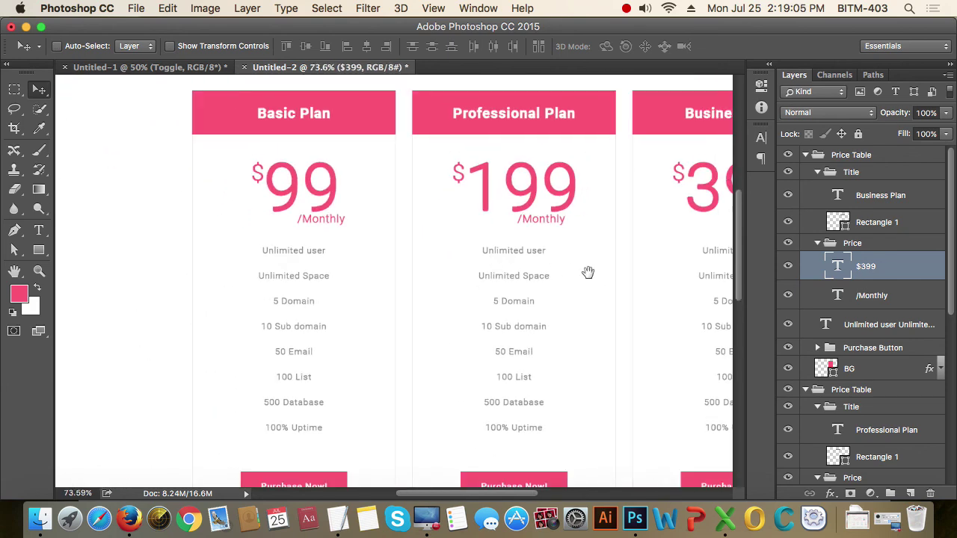
# Recolour the "/Monthly" labels of all three plan columns dark grey, using the hex value 353535
pyautogui.click(864, 298)
pyautogui.scroll(-2, 909, 329)
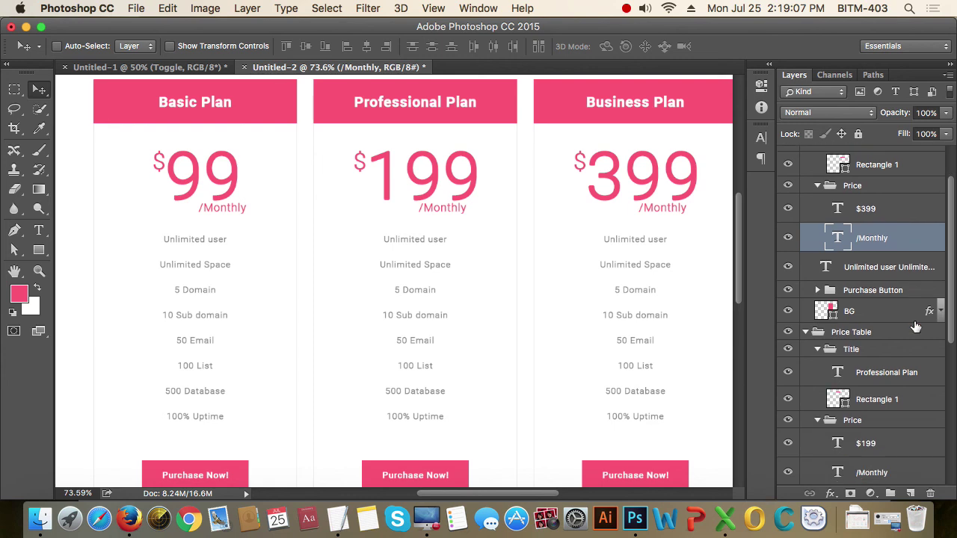
pyautogui.press('super')
pyautogui.scroll(-2, 884, 393)
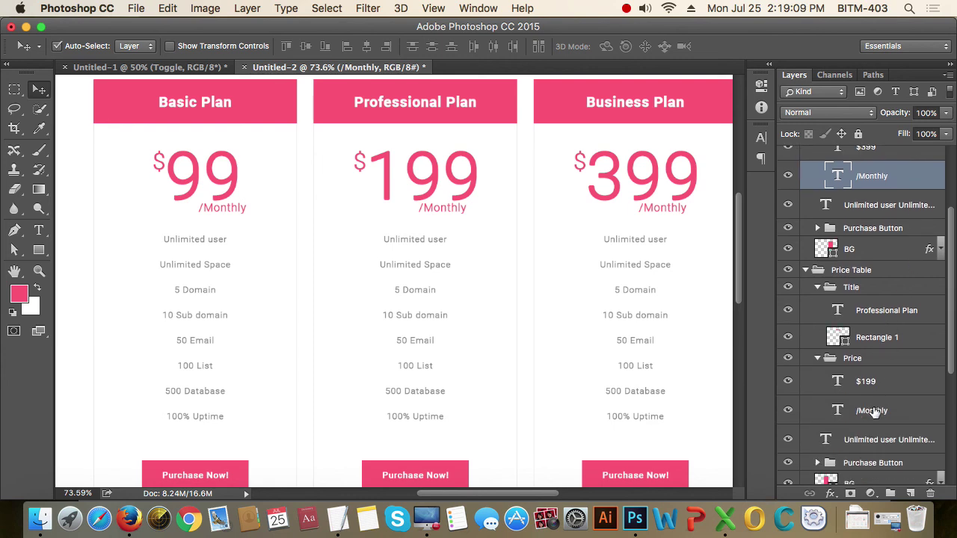
pyautogui.keyDown('super'); pyautogui.click(872, 411); pyautogui.keyUp('super')
pyautogui.scroll(-2, 875, 412)
pyautogui.keyDown('super'); pyautogui.click(869, 471); pyautogui.keyUp('super')
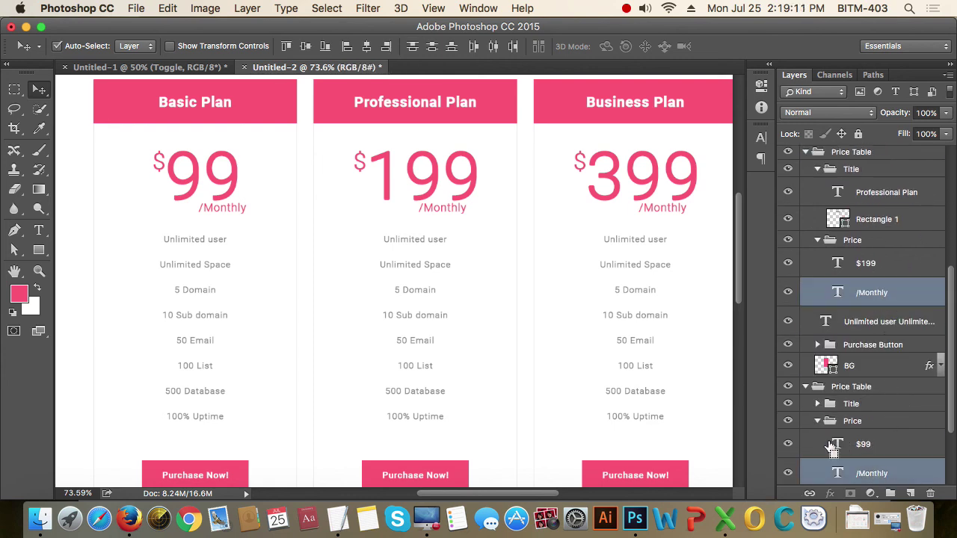
pyautogui.press('t')
pyautogui.click(531, 48)
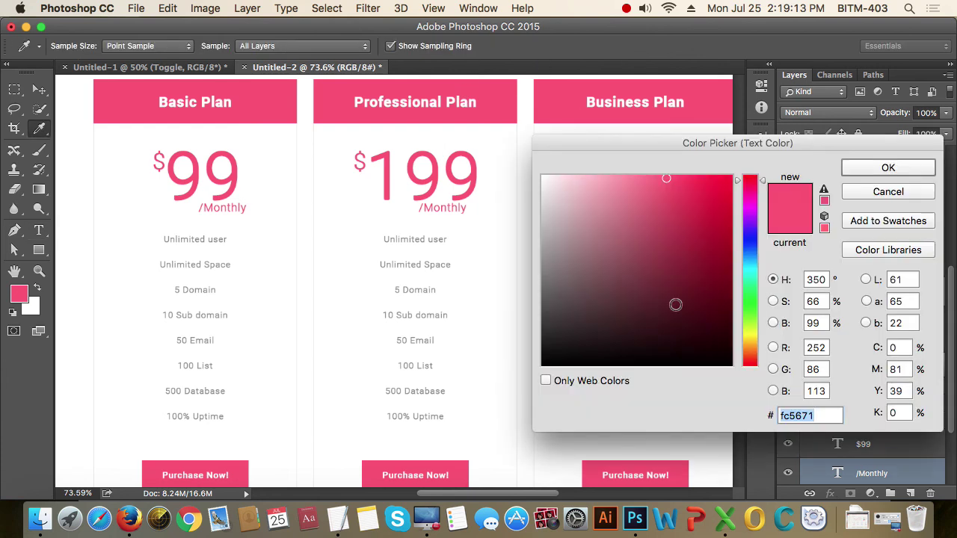
pyautogui.click(506, 265)
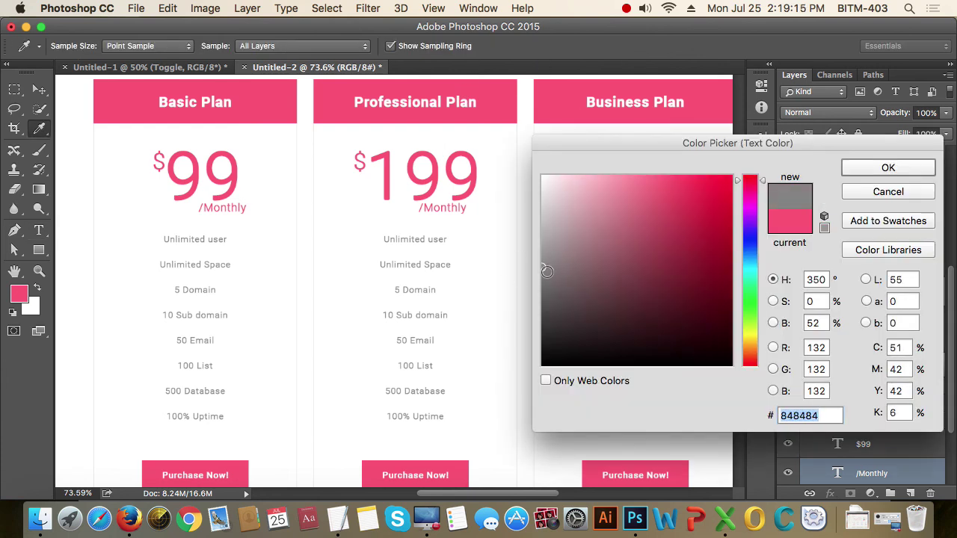
pyautogui.moveTo(547, 272)
pyautogui.mouseDown()
pyautogui.moveTo(551, 281)
pyautogui.moveTo(540, 227)
pyautogui.moveTo(548, 273)
pyautogui.moveTo(536, 293)
pyautogui.mouseUp()
pyautogui.write('35')
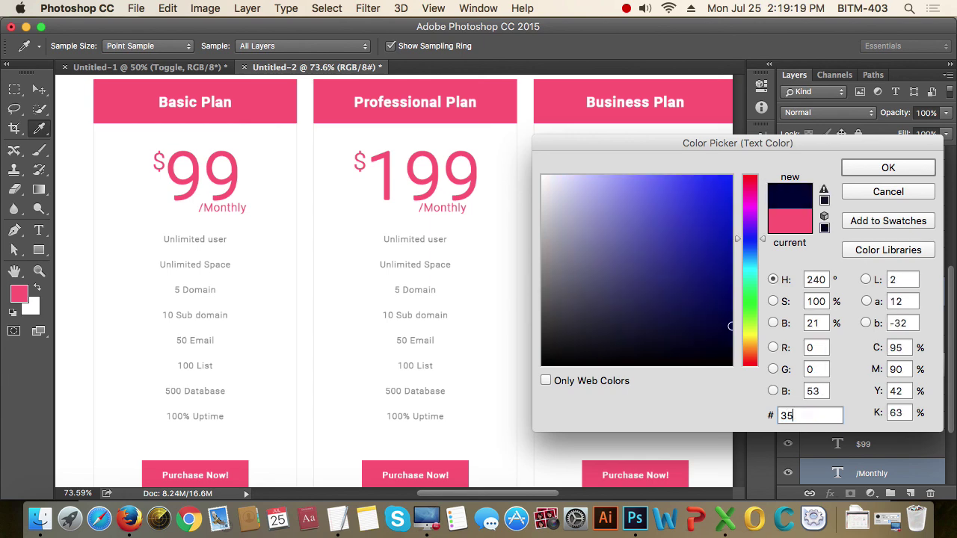
pyautogui.write('3535')
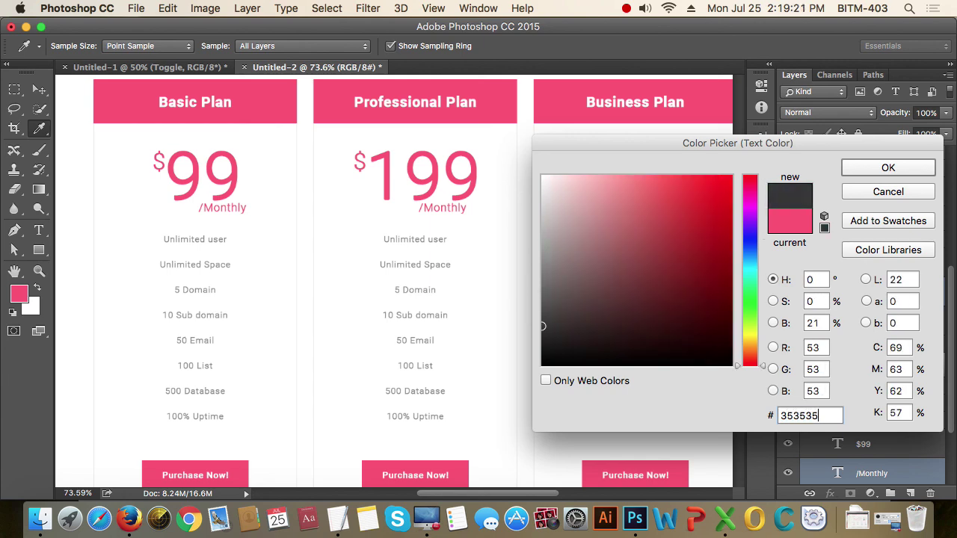
pyautogui.press('Return')
pyautogui.click(39, 89)
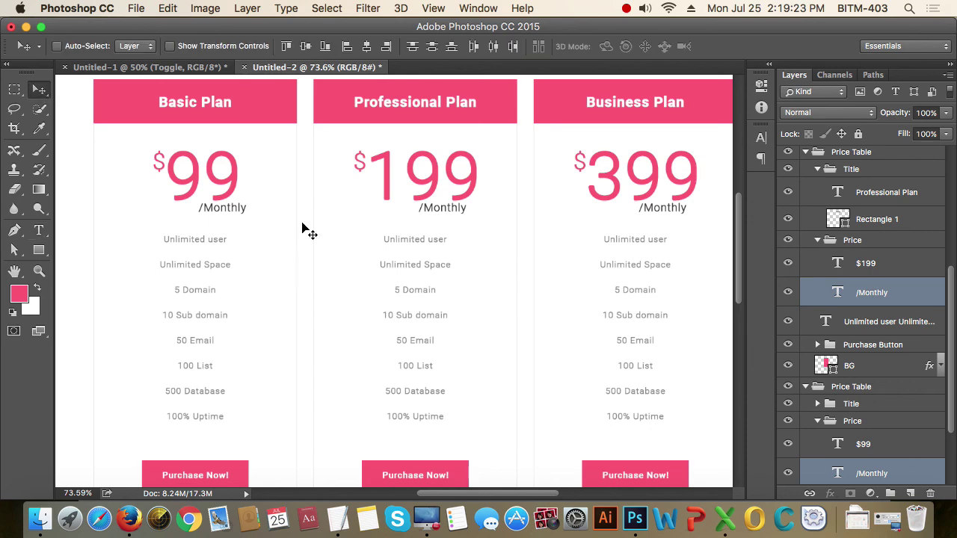
# Examine the prices, "/Monthly" labels, feature lists and purchase buttons of the pricing table, both at actual size and as a whole
pyautogui.press('super+1')
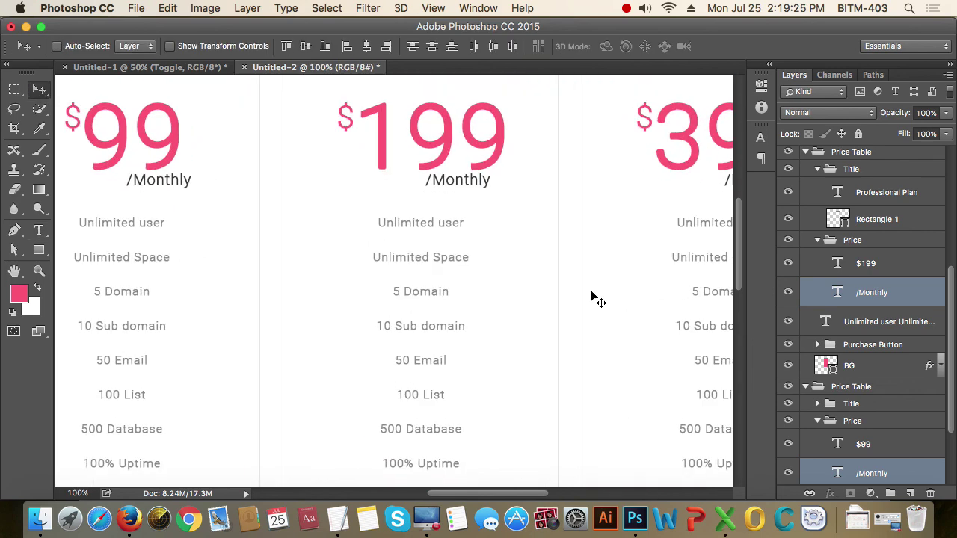
pyautogui.moveTo(390, 261); pyautogui.dragTo(472, 303)
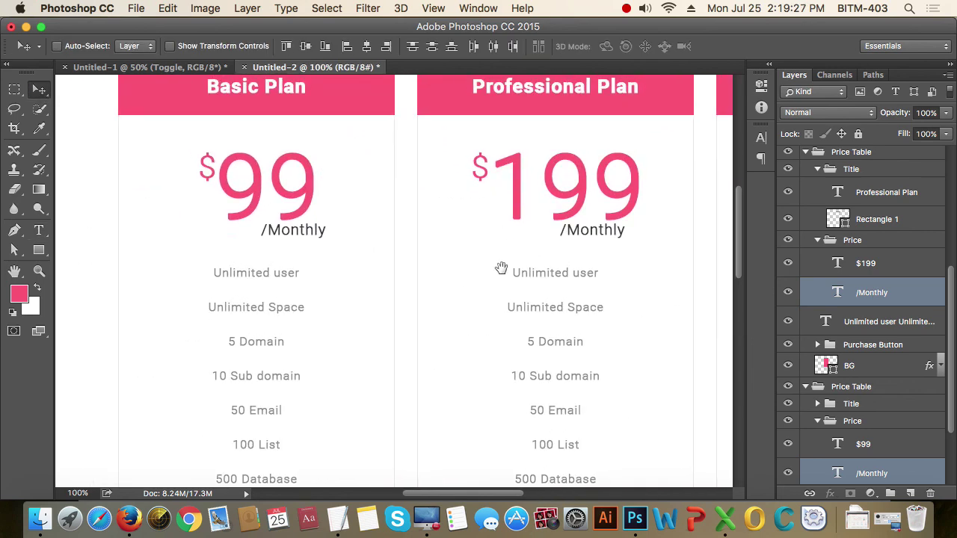
pyautogui.moveTo(501, 268); pyautogui.dragTo(501, 217)
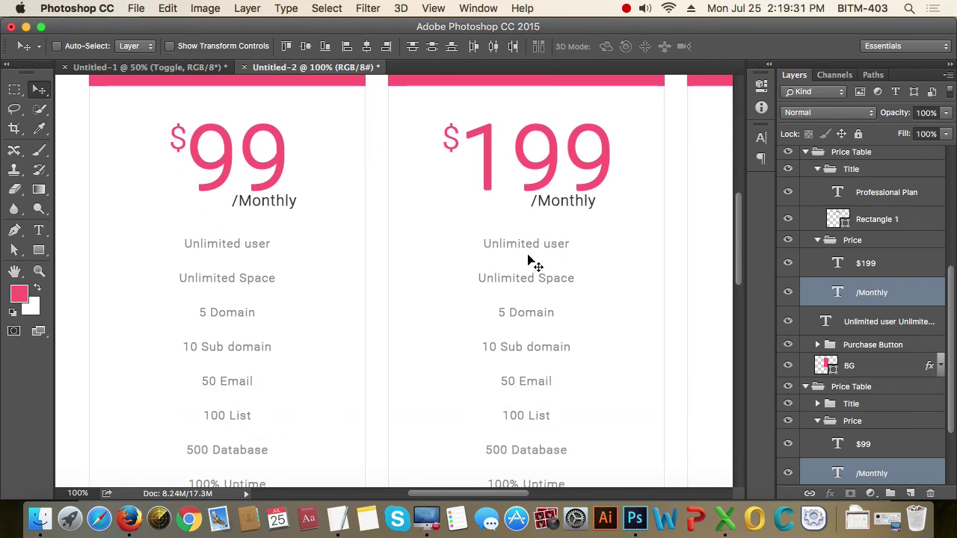
pyautogui.moveTo(569, 217); pyautogui.dragTo(455, 271)
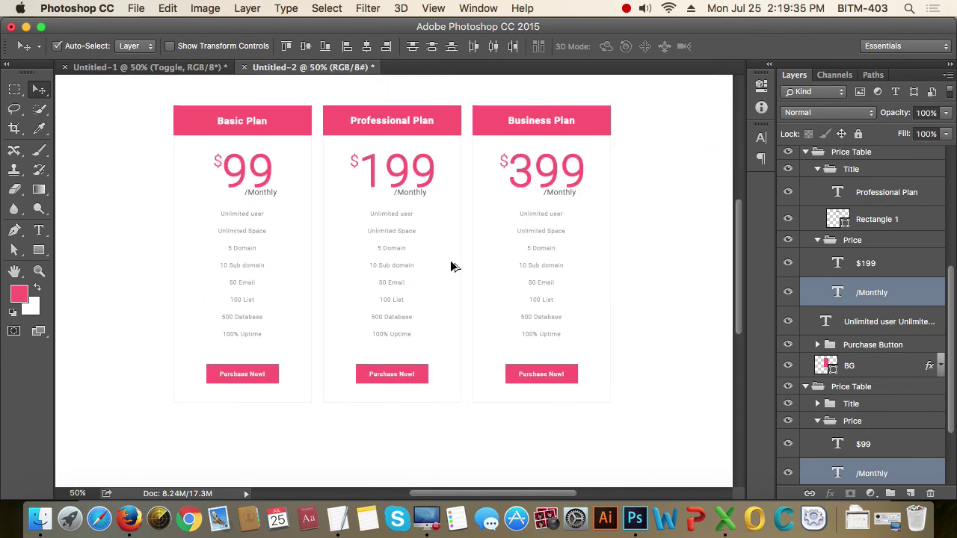
pyautogui.press('super+1')
pyautogui.hscroll(-3, 410, 306)
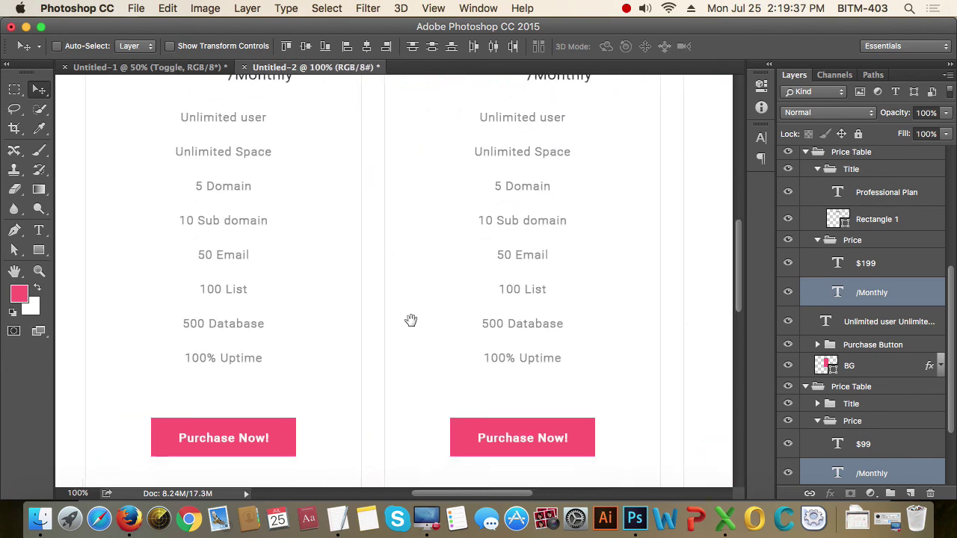
pyautogui.scroll(5, 410, 321)
pyautogui.moveTo(523, 282); pyautogui.dragTo(480, 281)
# Start saving the pricing table document as a new file
pyautogui.press('super+shift+s')
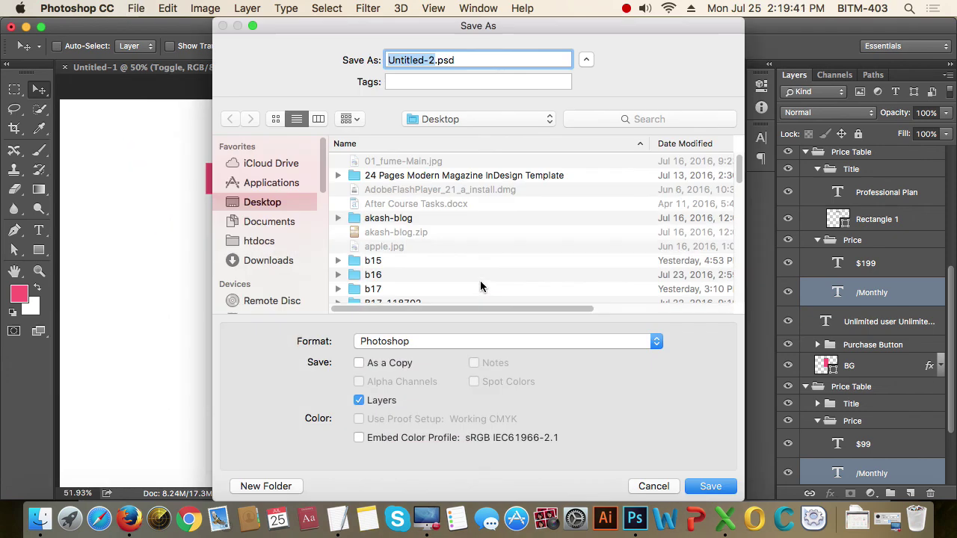